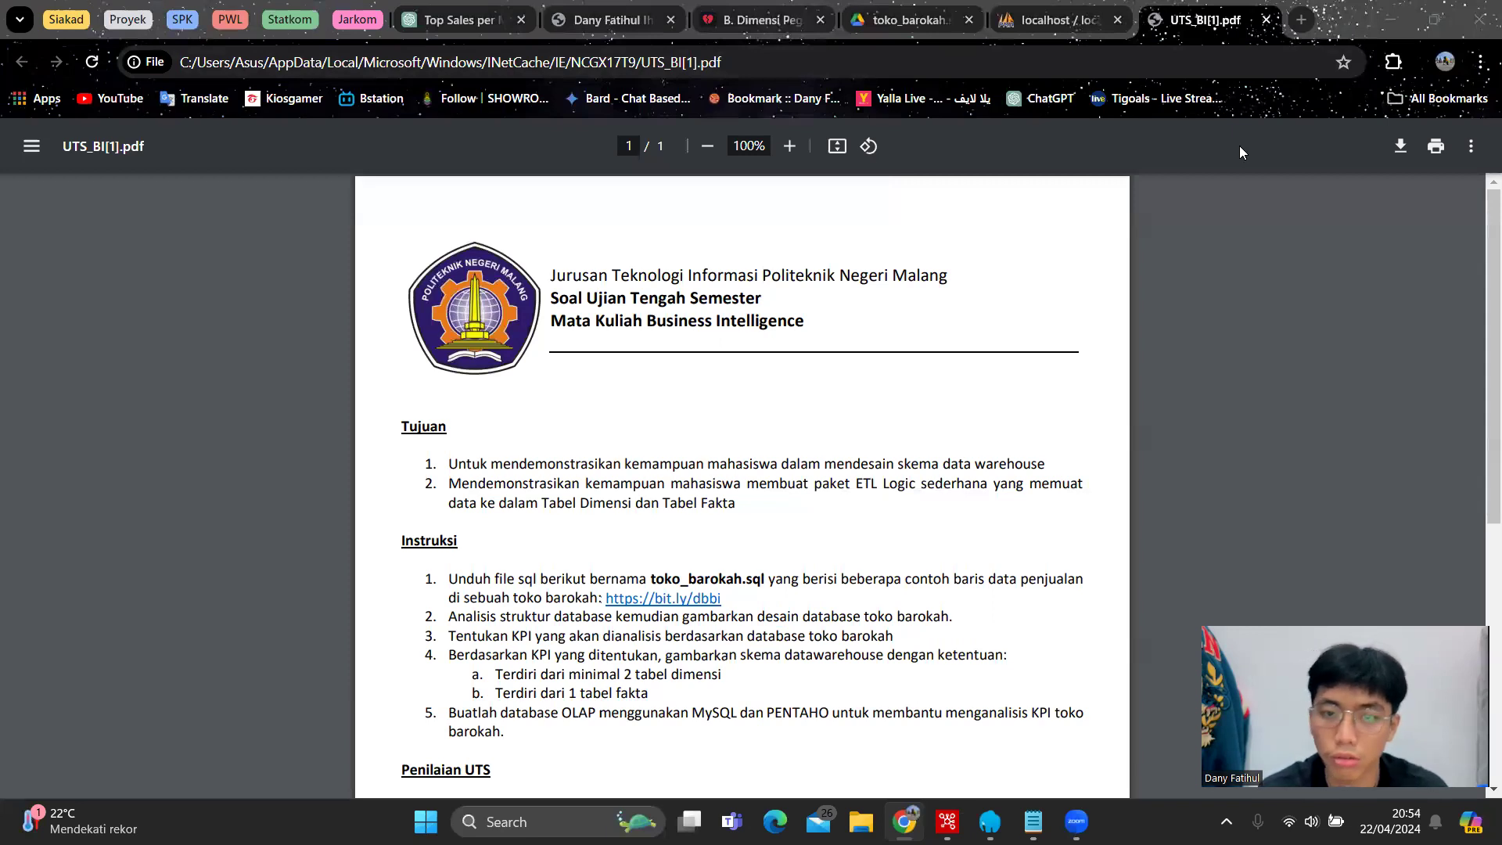
Review the toko_barokah.sql dump and the toko_barokah table list in phpMyAdmin, referring back to the exam instructions
{"action": "left_click", "coordinate": [905, 7]}
{"action": "scroll", "coordinate": [764, 302], "scroll_direction": "up", "scroll_amount": 10}
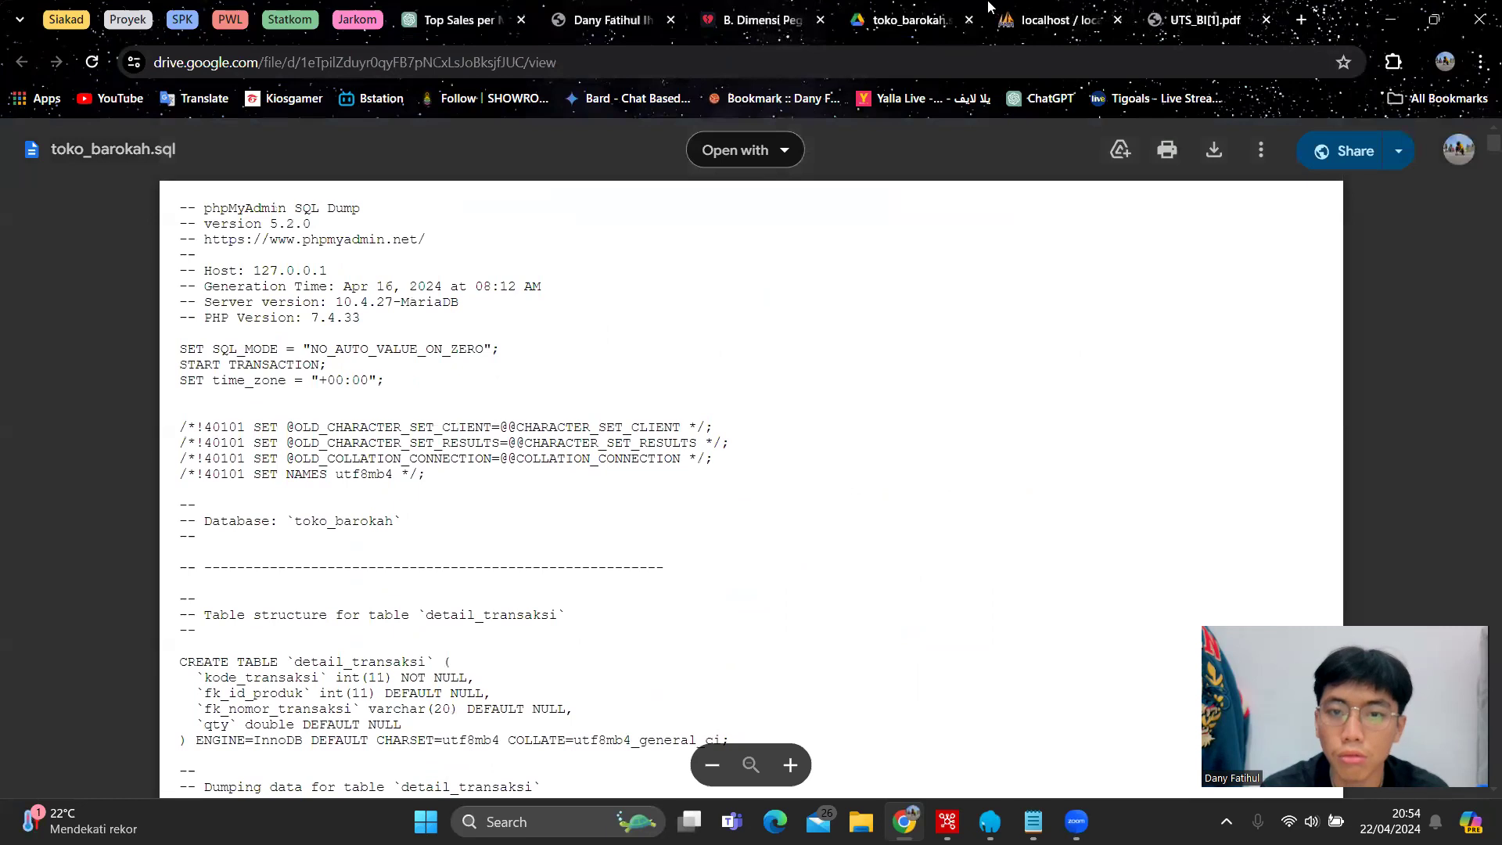
{"action": "left_click", "coordinate": [1191, 7]}
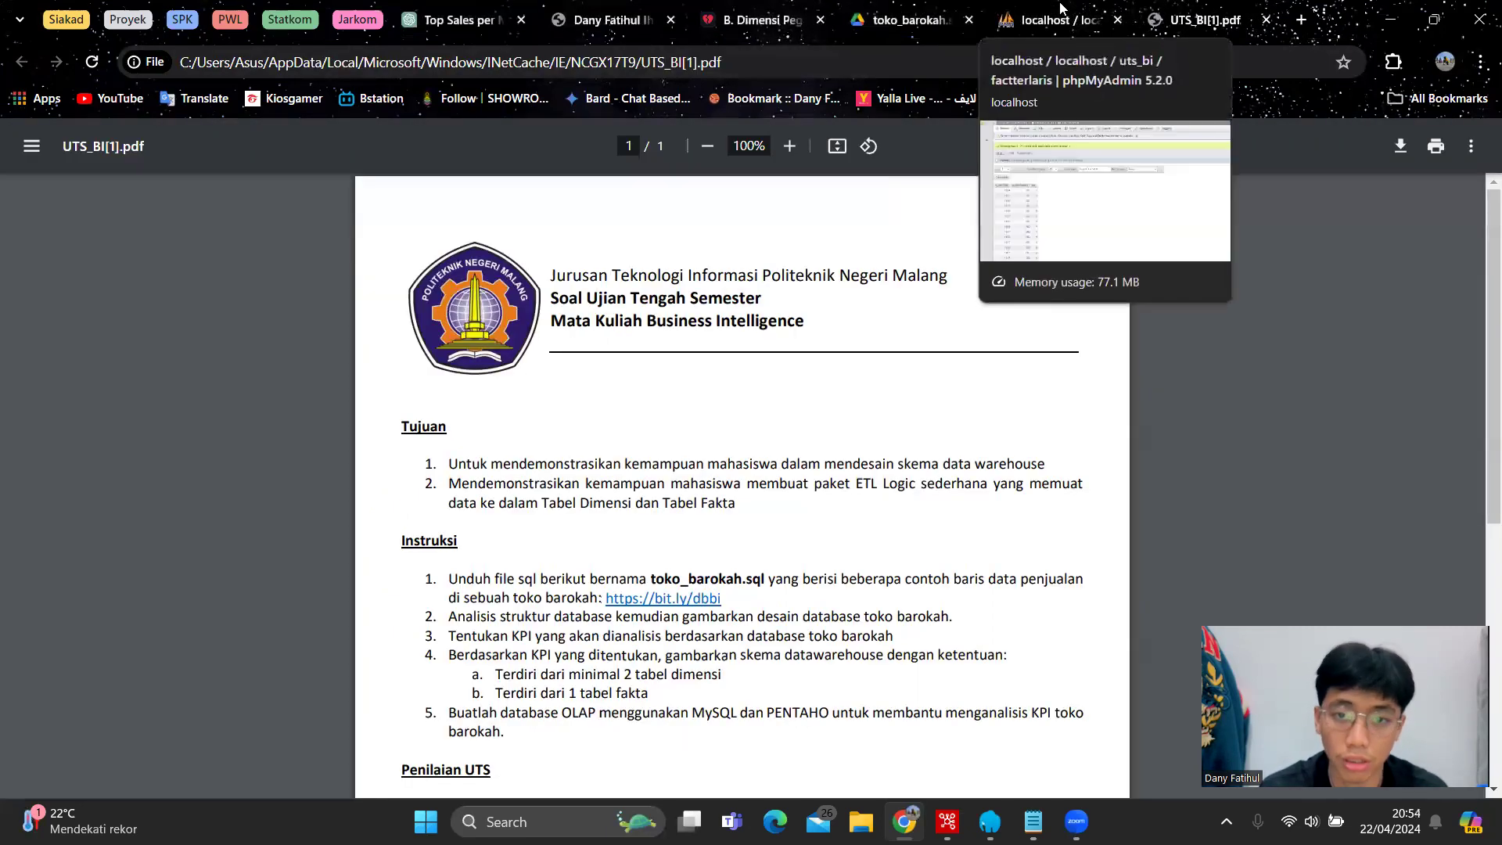
{"action": "left_click", "coordinate": [1059, 4]}
{"action": "left_click", "coordinate": [47, 395]}
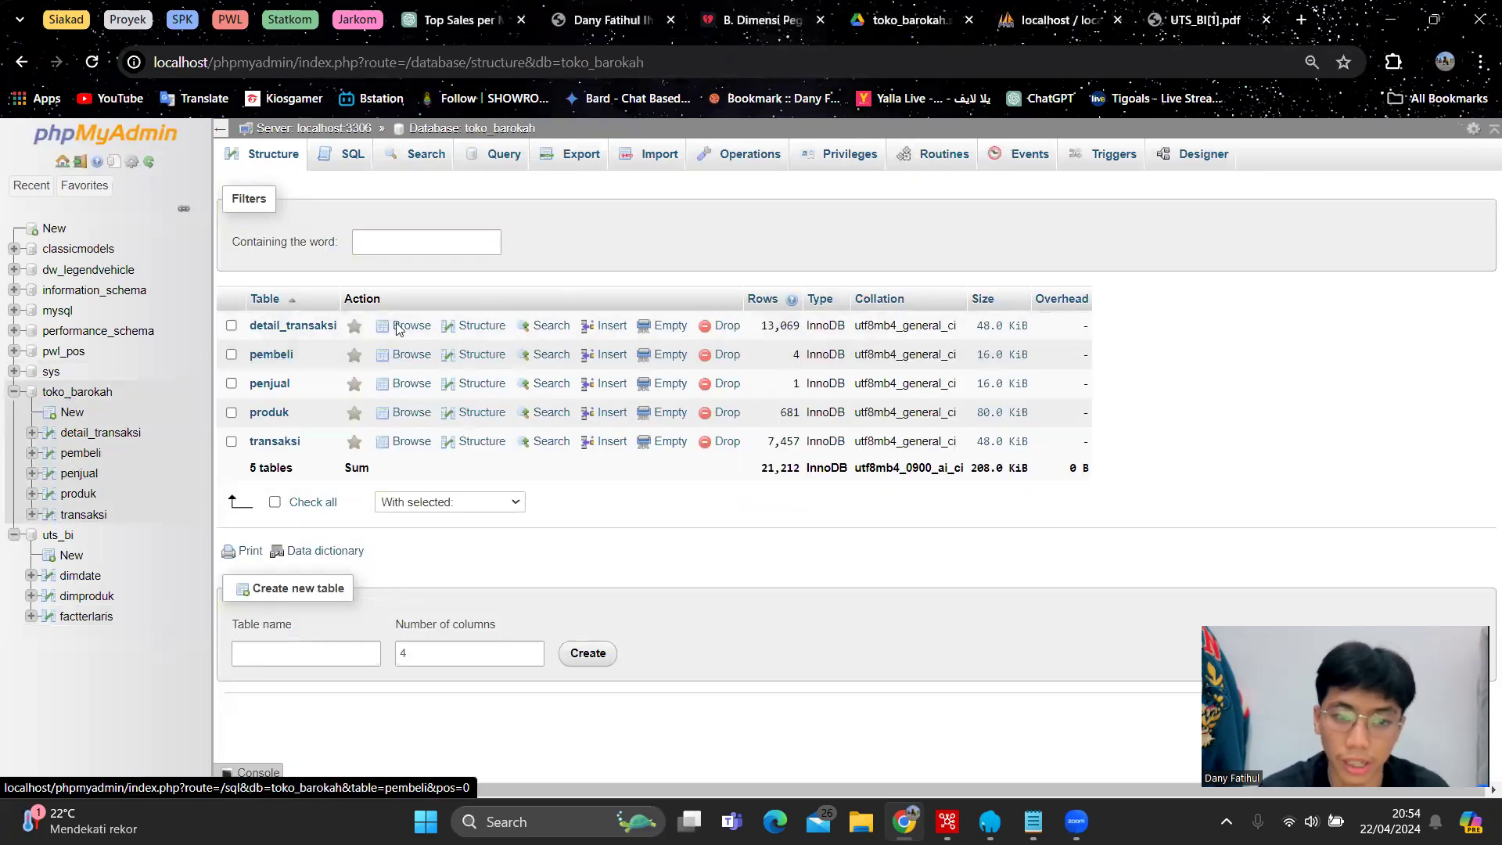
{"action": "left_click", "coordinate": [1193, 8]}
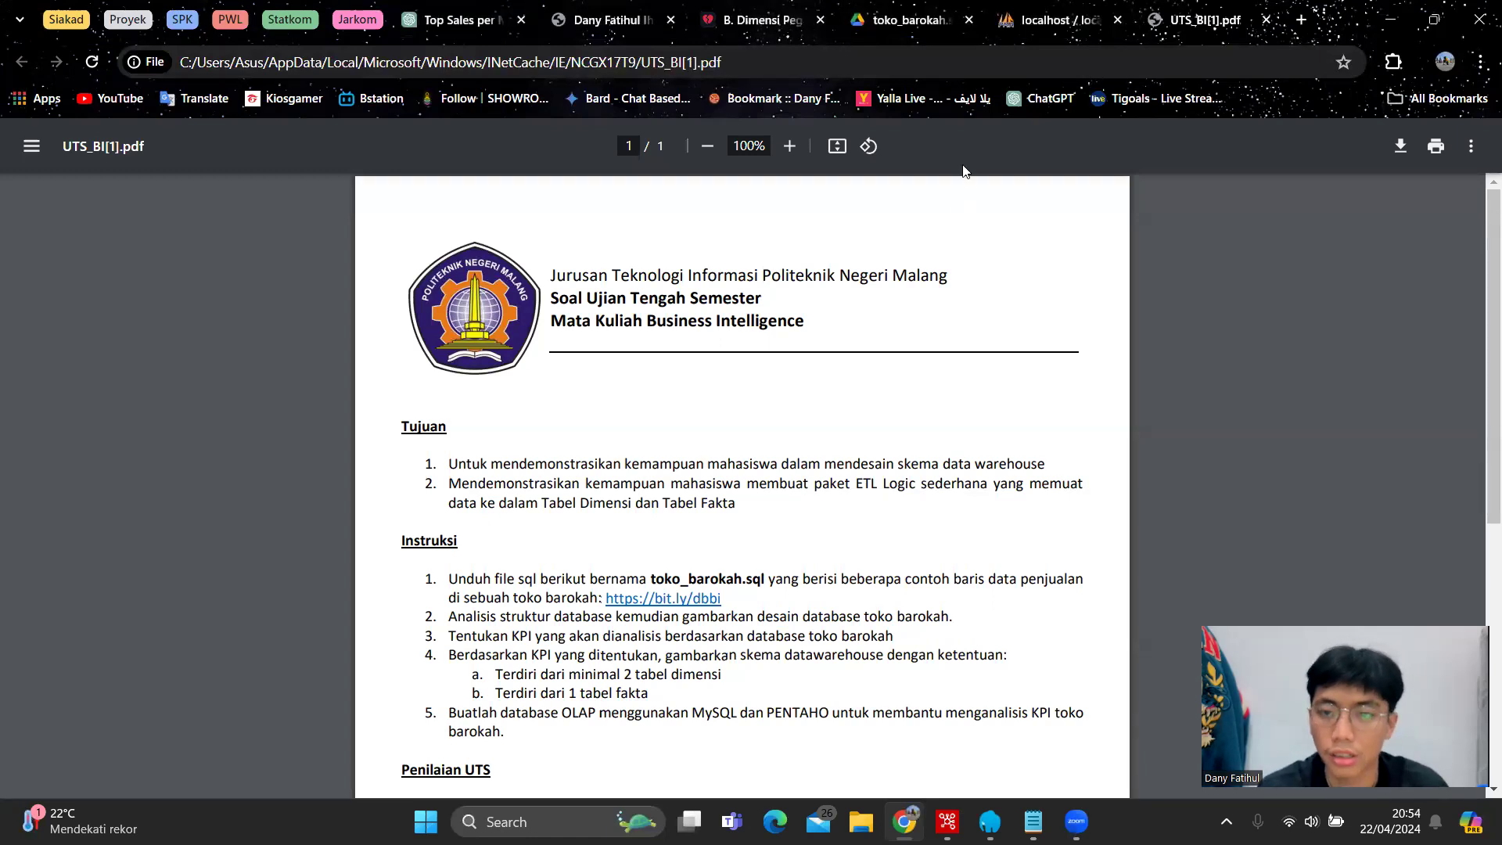
View the toko_barokah table relationships in the Designer and read the remaining exam instructions in UTS_BI[1].pdf
{"action": "left_click", "coordinate": [1094, 6]}
{"action": "left_click", "coordinate": [1176, 7]}
{"action": "left_click", "coordinate": [1068, 19]}
{"action": "left_click", "coordinate": [1161, 163]}
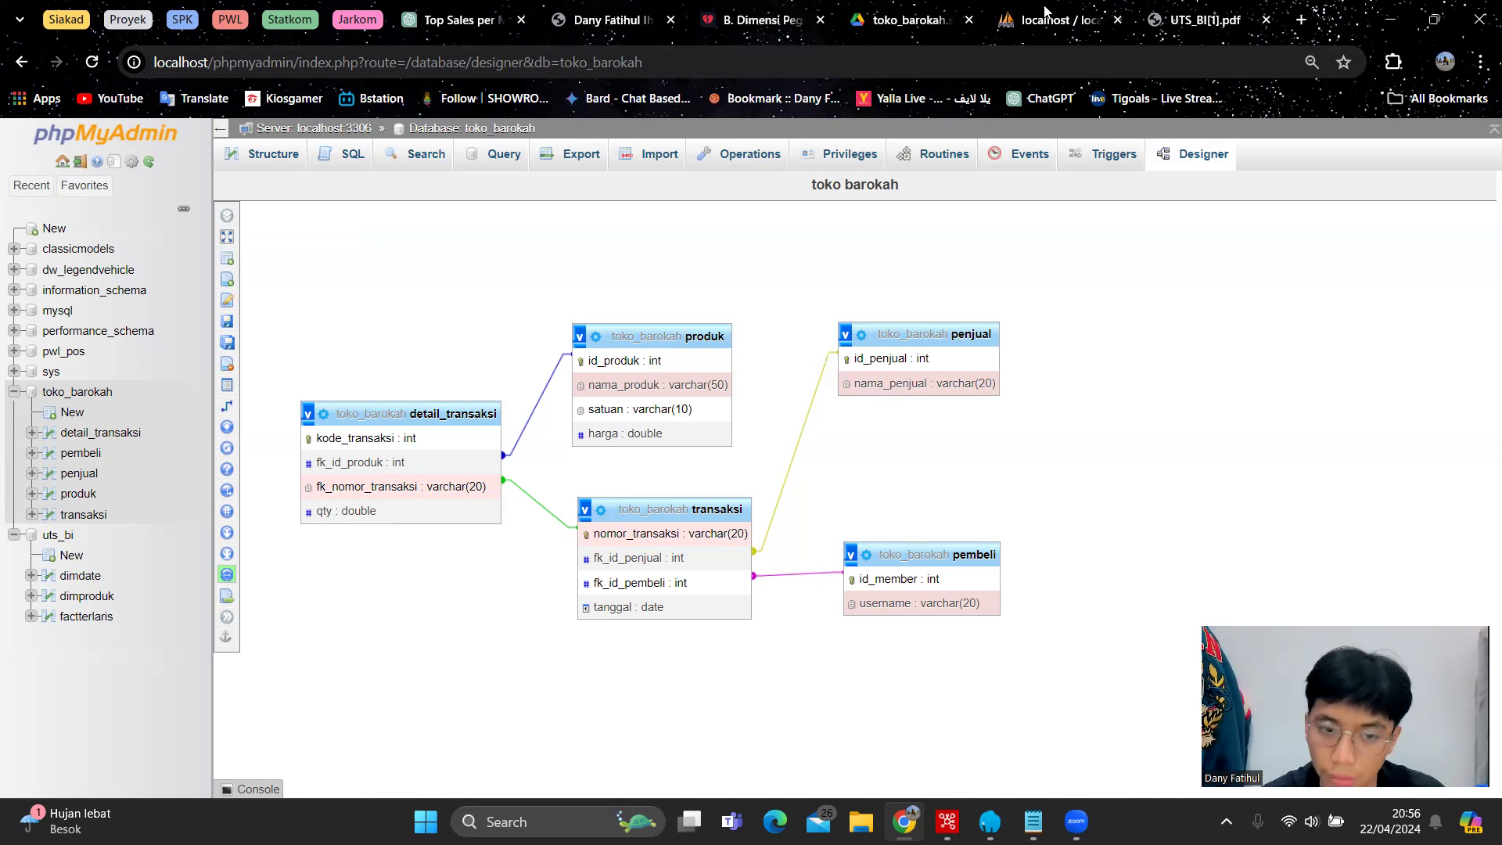
{"action": "left_click", "coordinate": [1176, 9]}
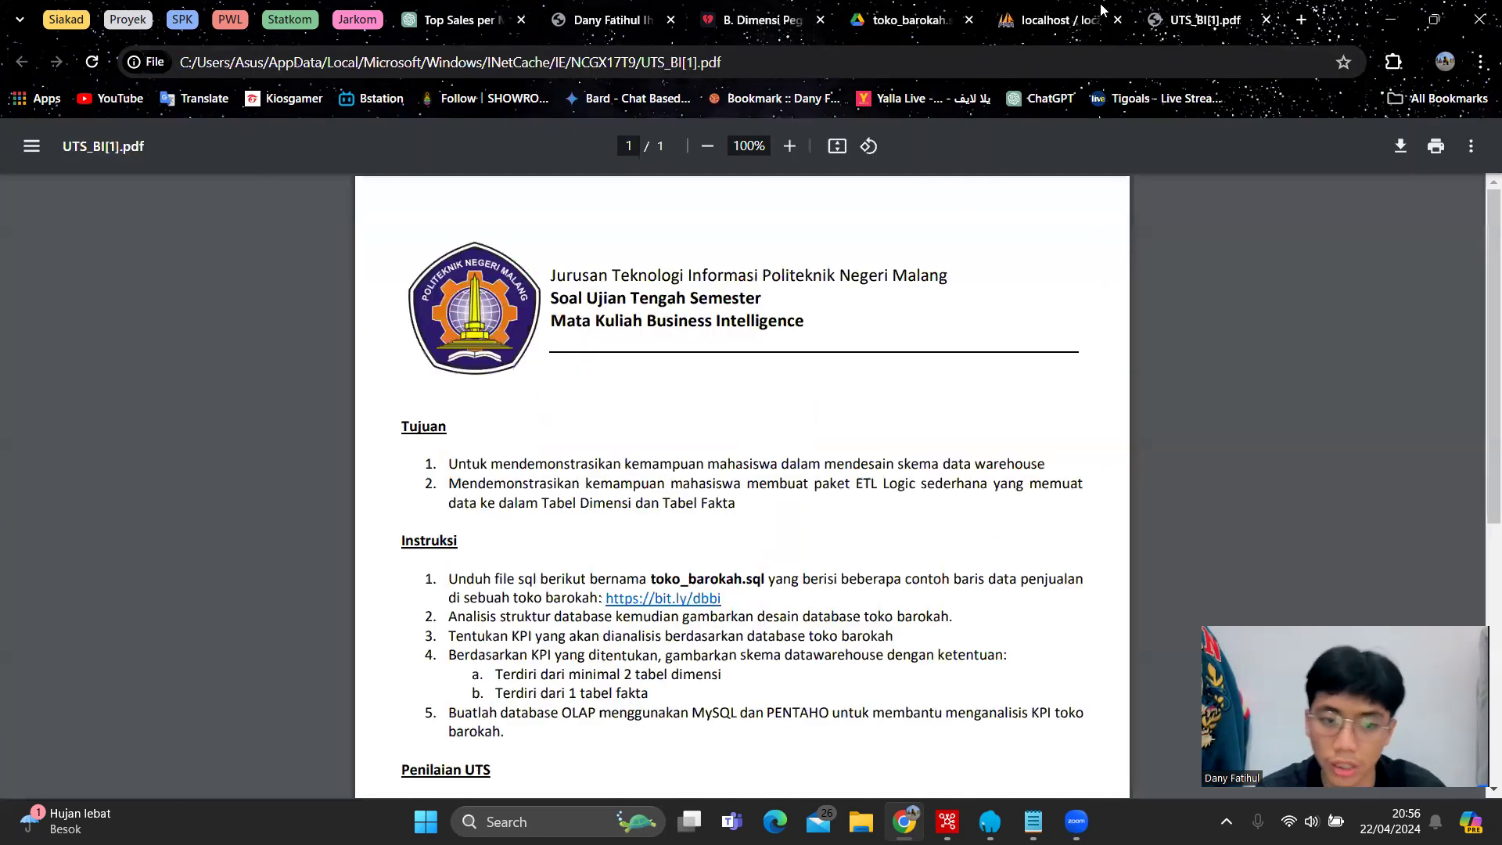
{"action": "scroll", "coordinate": [839, 313], "scroll_direction": "down", "scroll_amount": 2}
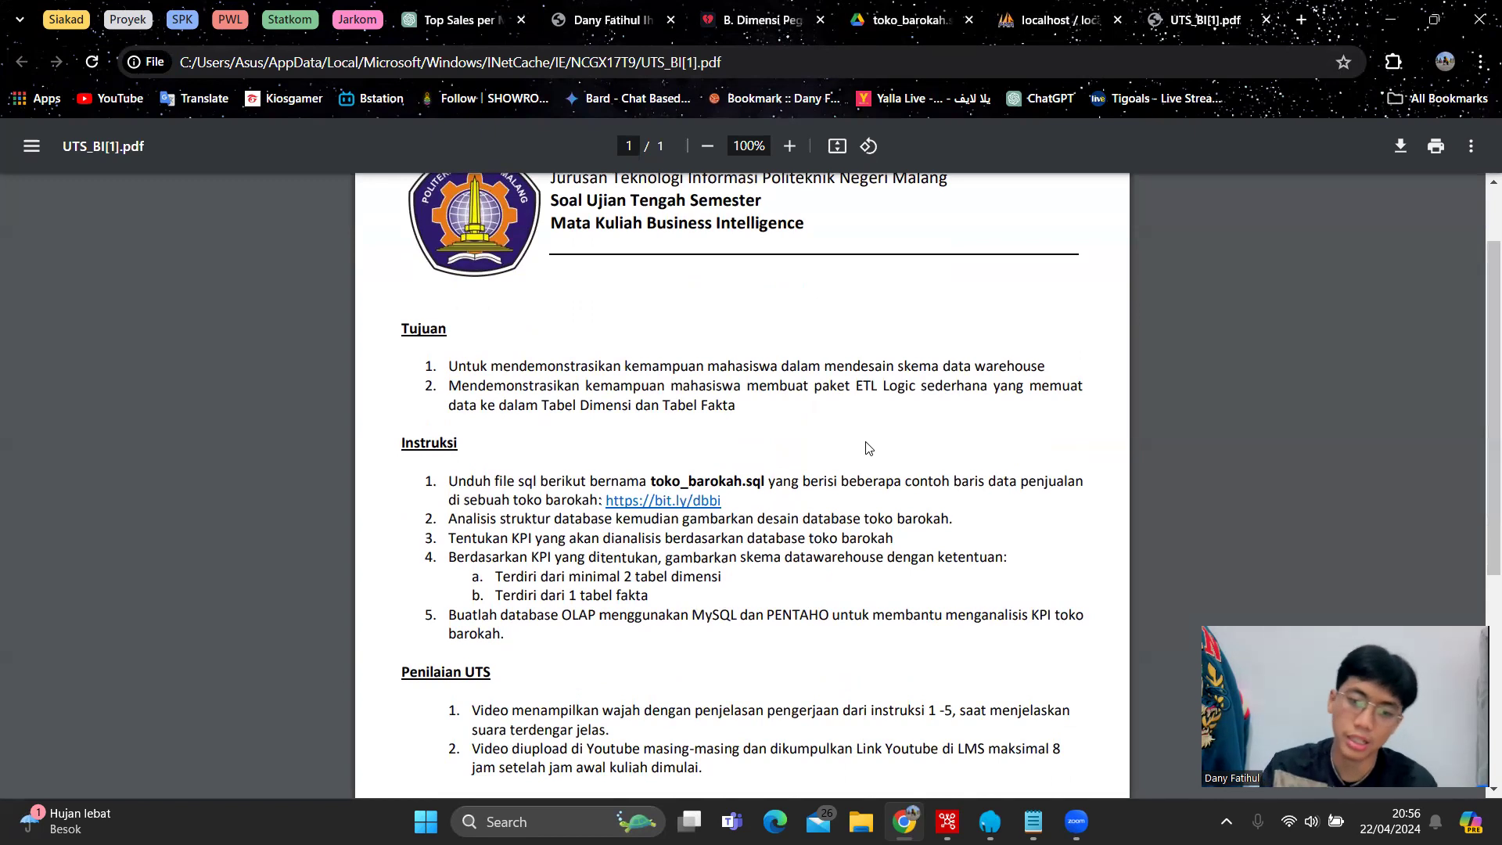
Copy the entire SELECT query that ranks each month's best-selling product from the first Notepad document
{"action": "left_click", "coordinate": [1029, 10]}
{"action": "left_click", "coordinate": [1033, 820]}
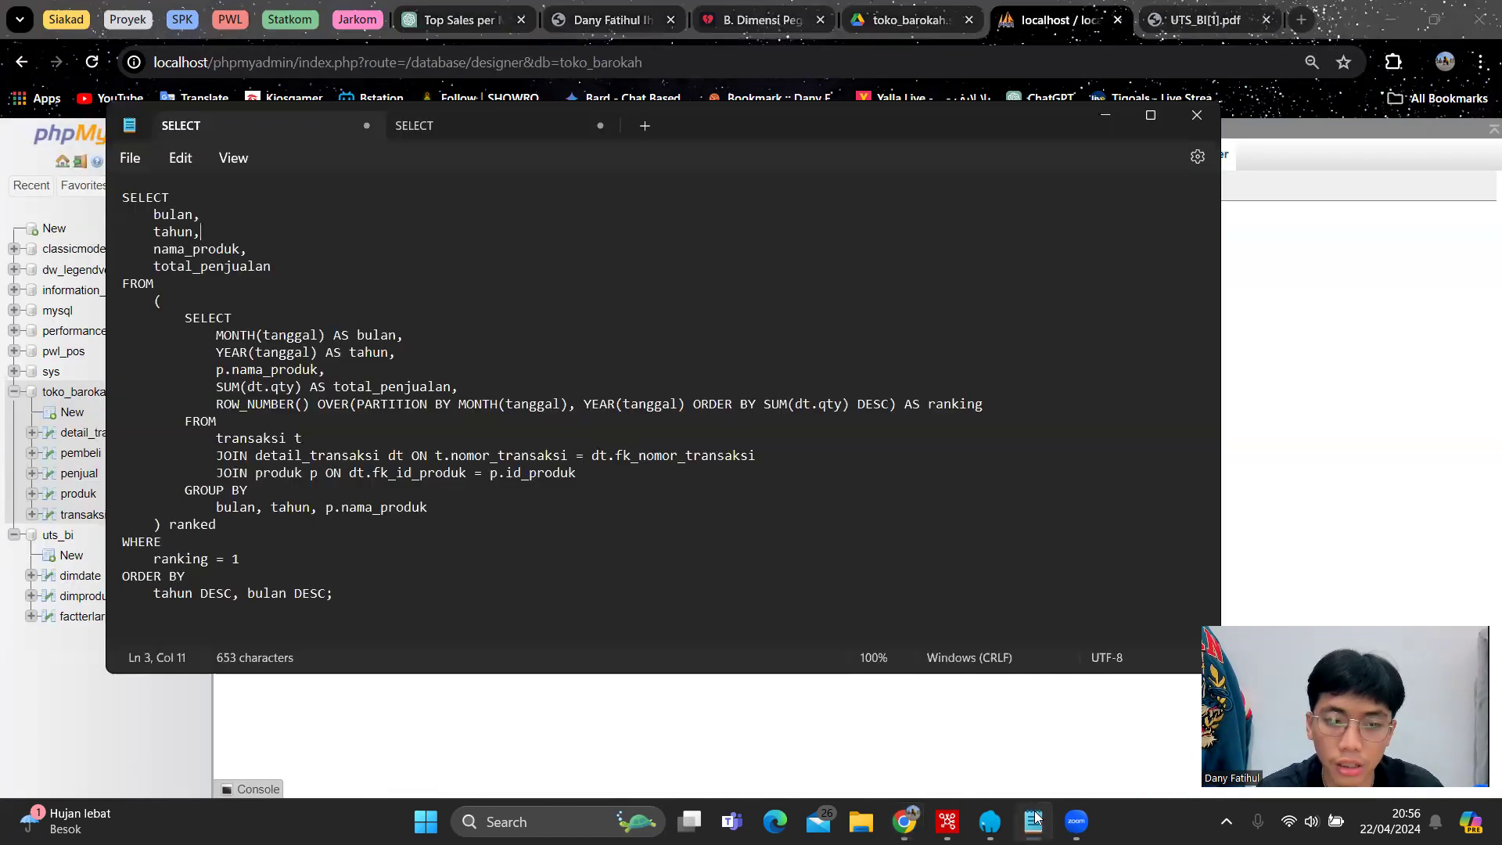
{"action": "left_click", "coordinate": [1033, 819]}
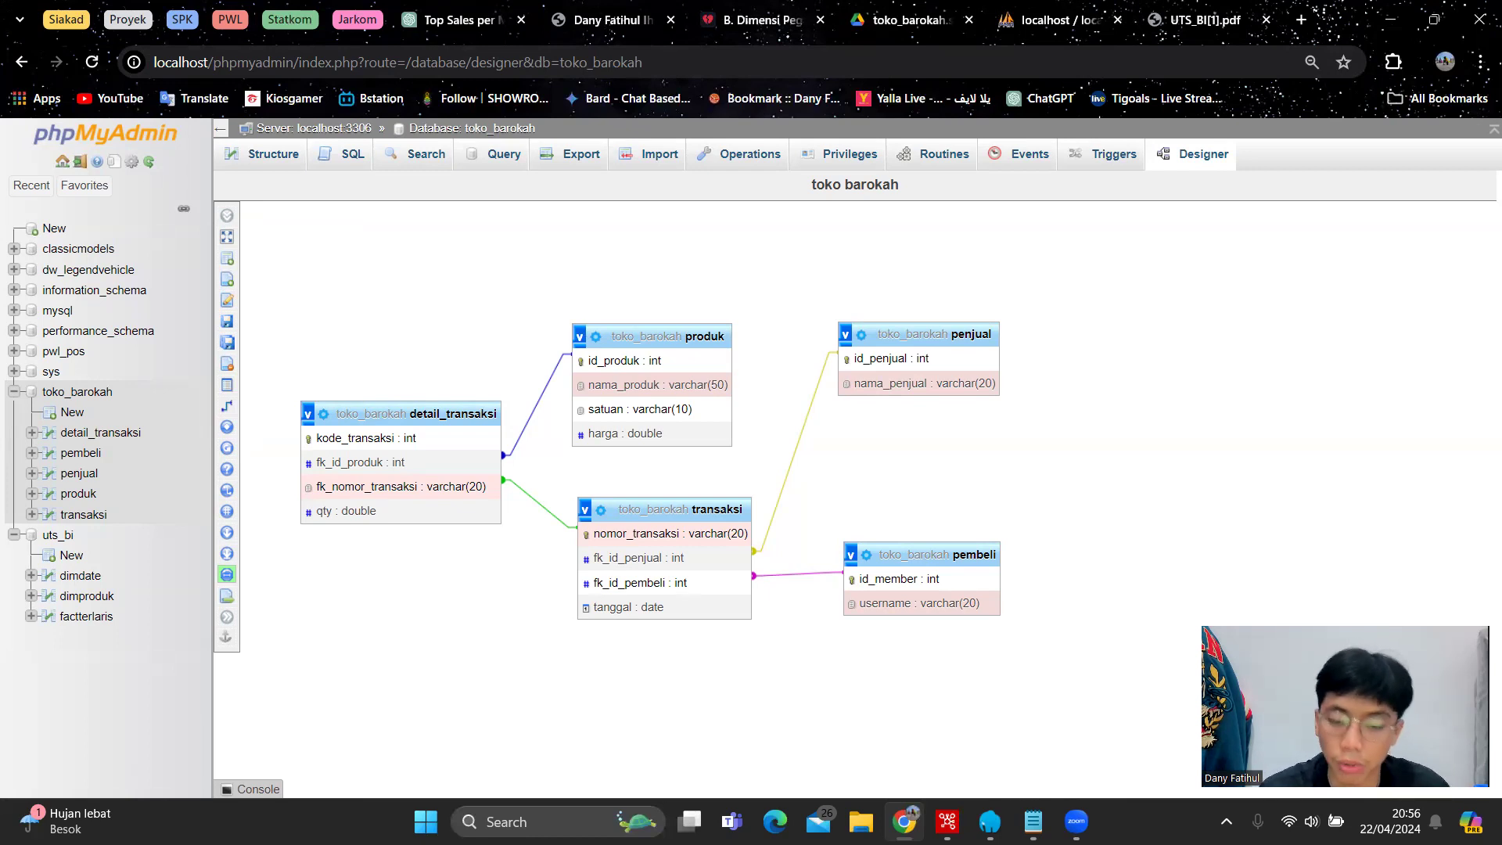
{"action": "left_click", "coordinate": [1033, 821]}
{"action": "triple_click", "coordinate": [480, 523]}
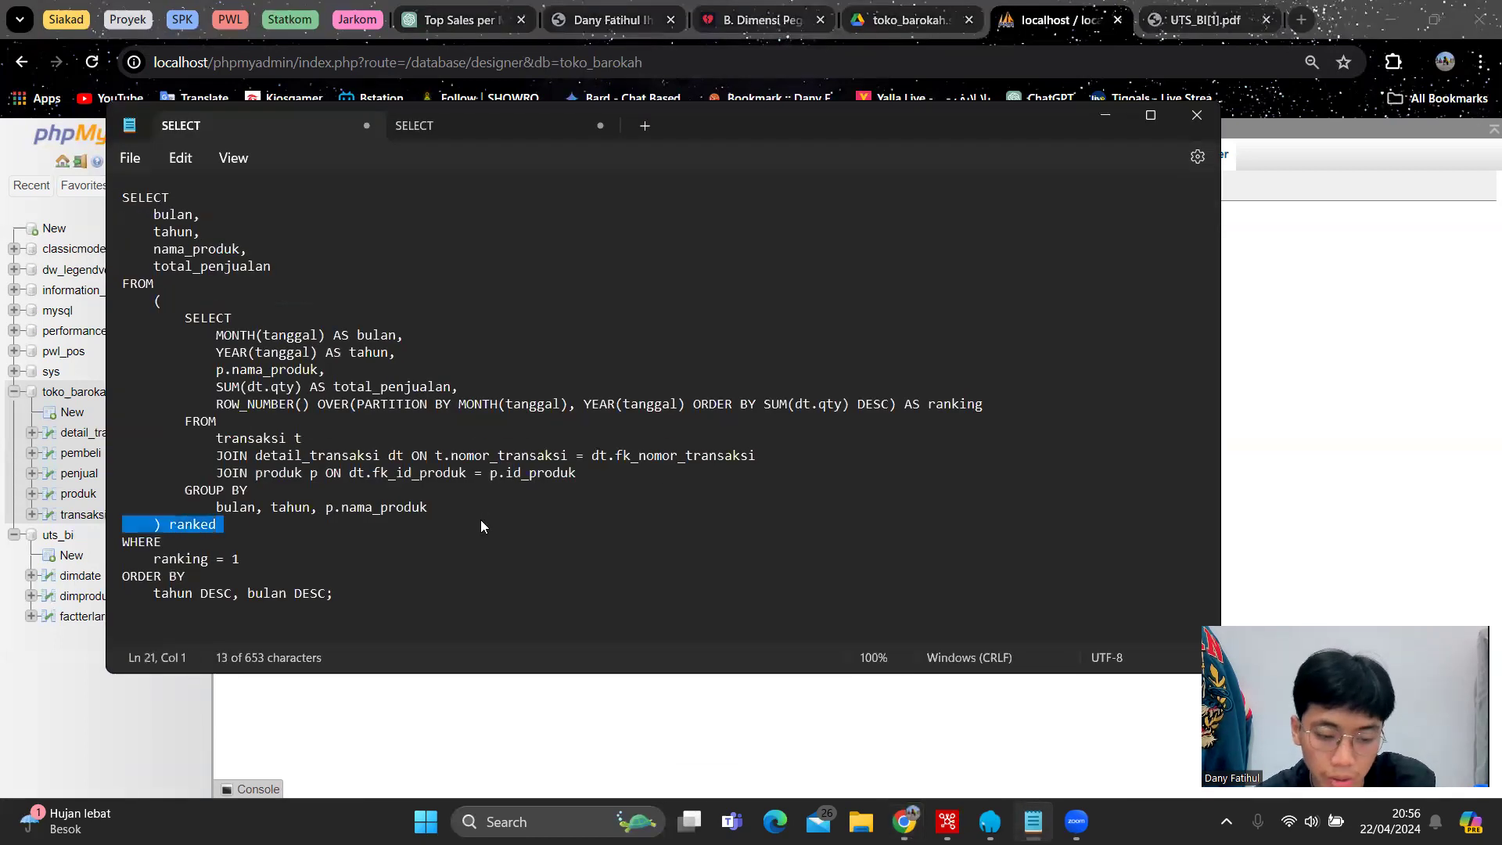
{"action": "key", "text": "ctrl+a"}
{"action": "key", "text": "ctrl+c"}
Run the copied ranking query on the toko_barokah database in phpMyAdmin
{"action": "left_click", "coordinate": [65, 398]}
{"action": "left_click", "coordinate": [64, 395]}
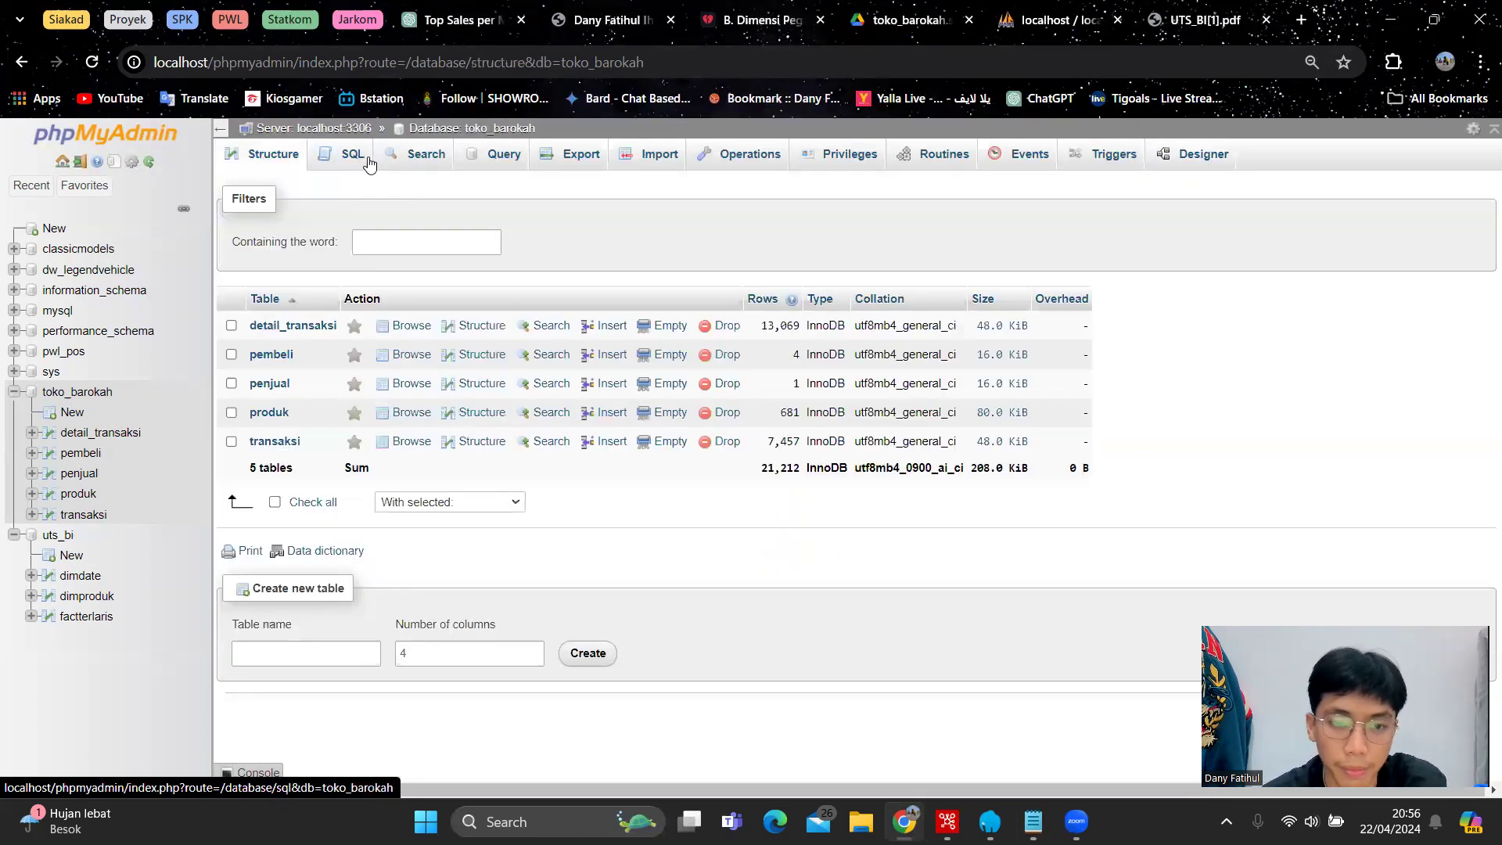
{"action": "left_click", "coordinate": [354, 159]}
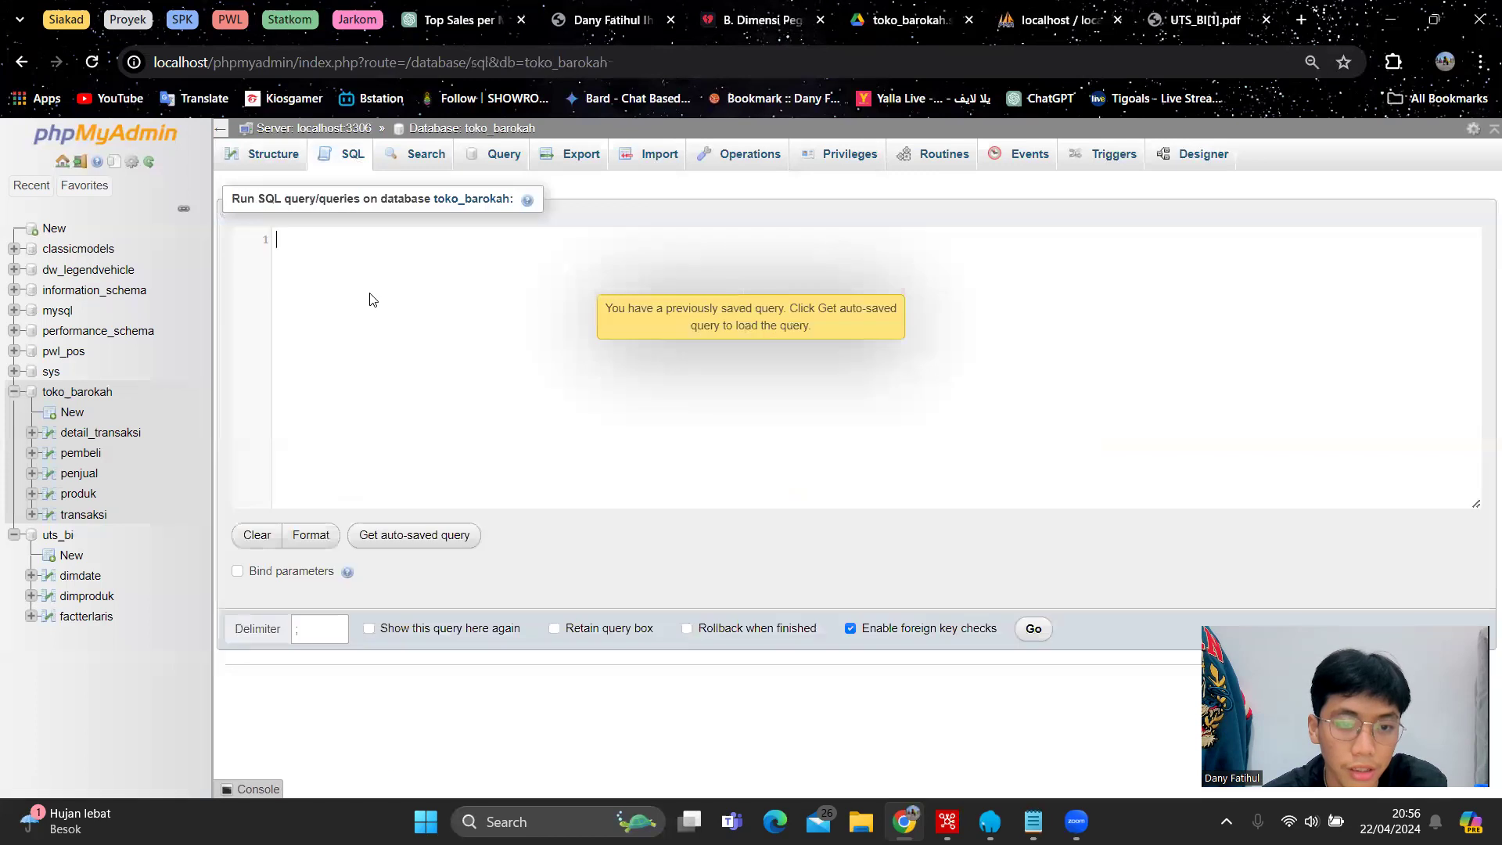
{"action": "key", "text": "ctrl+v"}
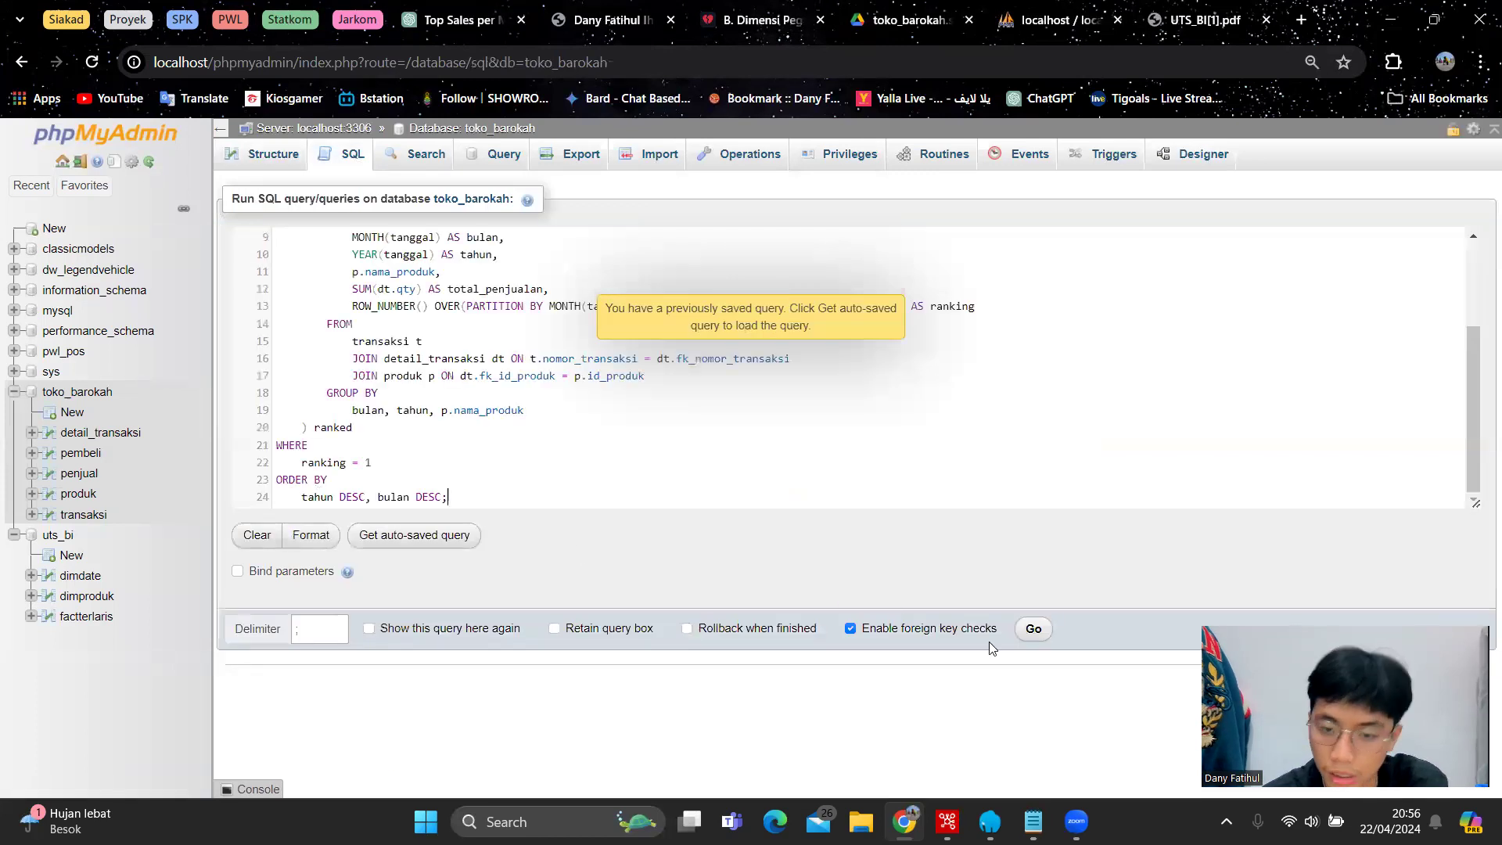
{"action": "left_click", "coordinate": [1032, 630]}
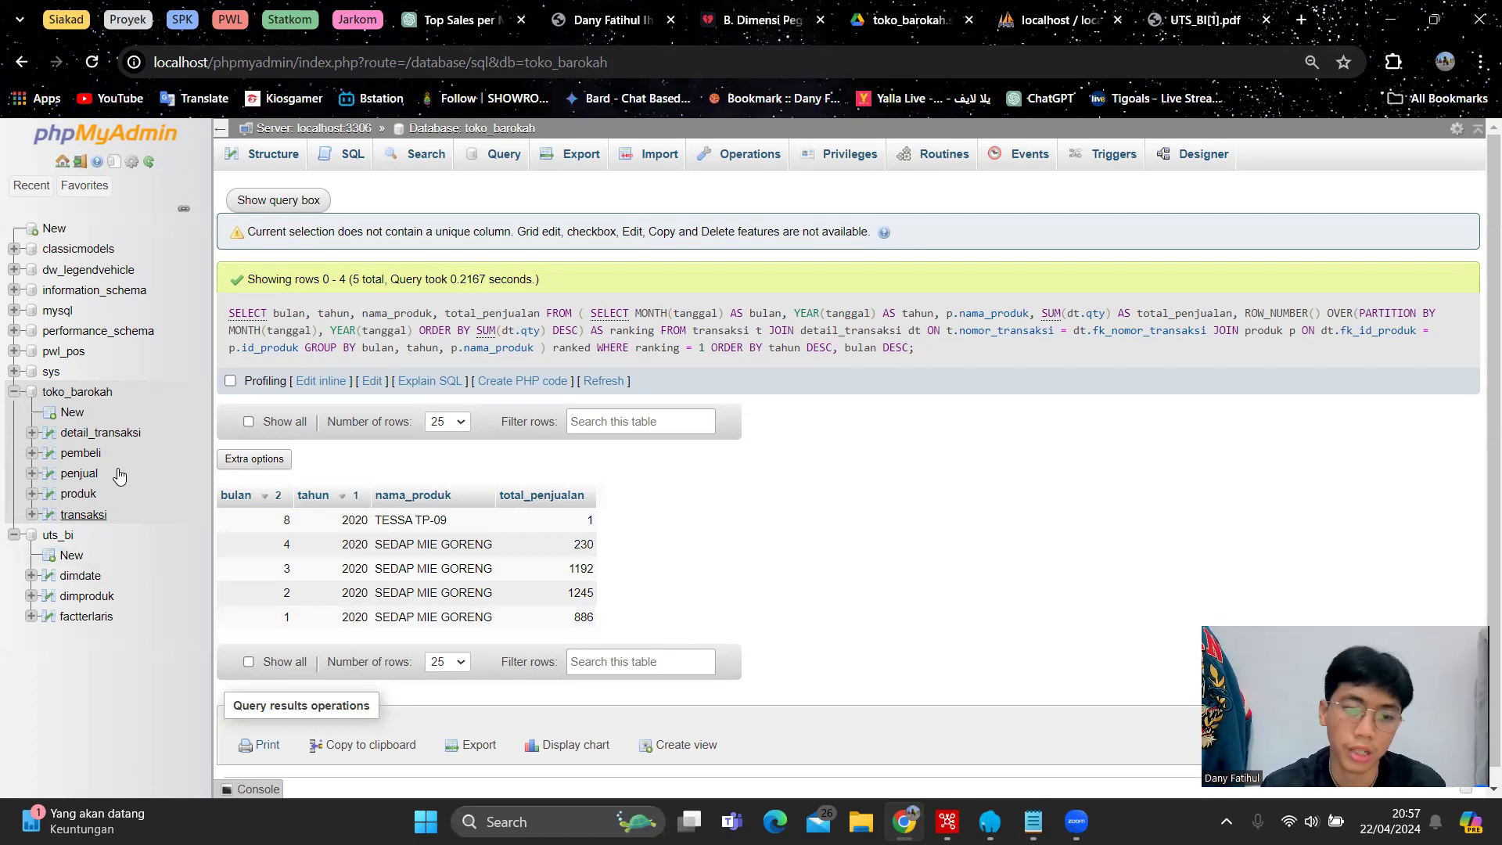
Recheck the data warehouse requirements in the exam PDF and return to the query results
{"action": "left_click", "coordinate": [1174, 20]}
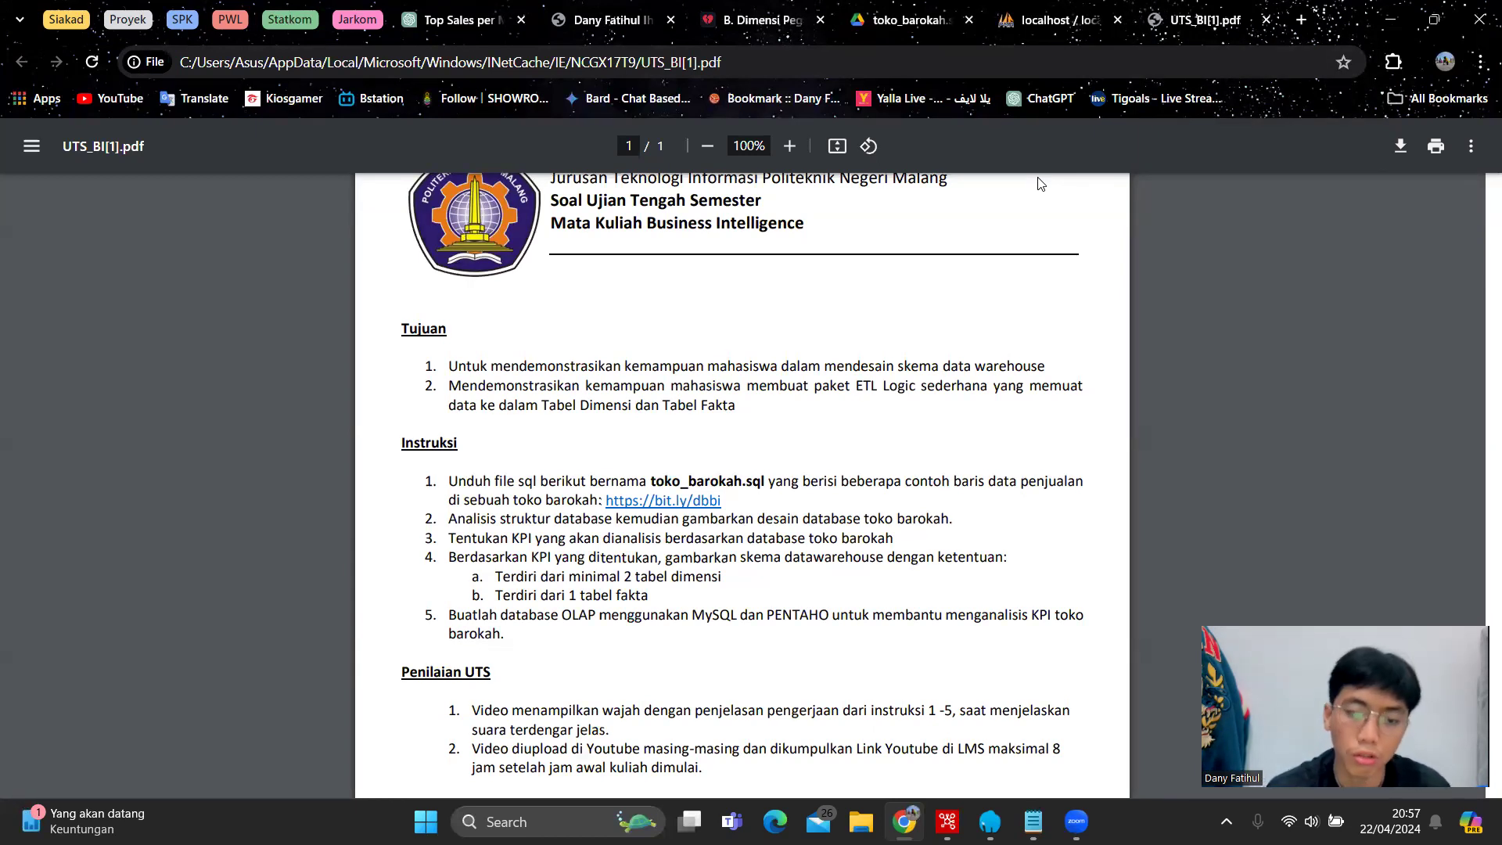
{"action": "key", "text": "ctrl+shift+Tab"}
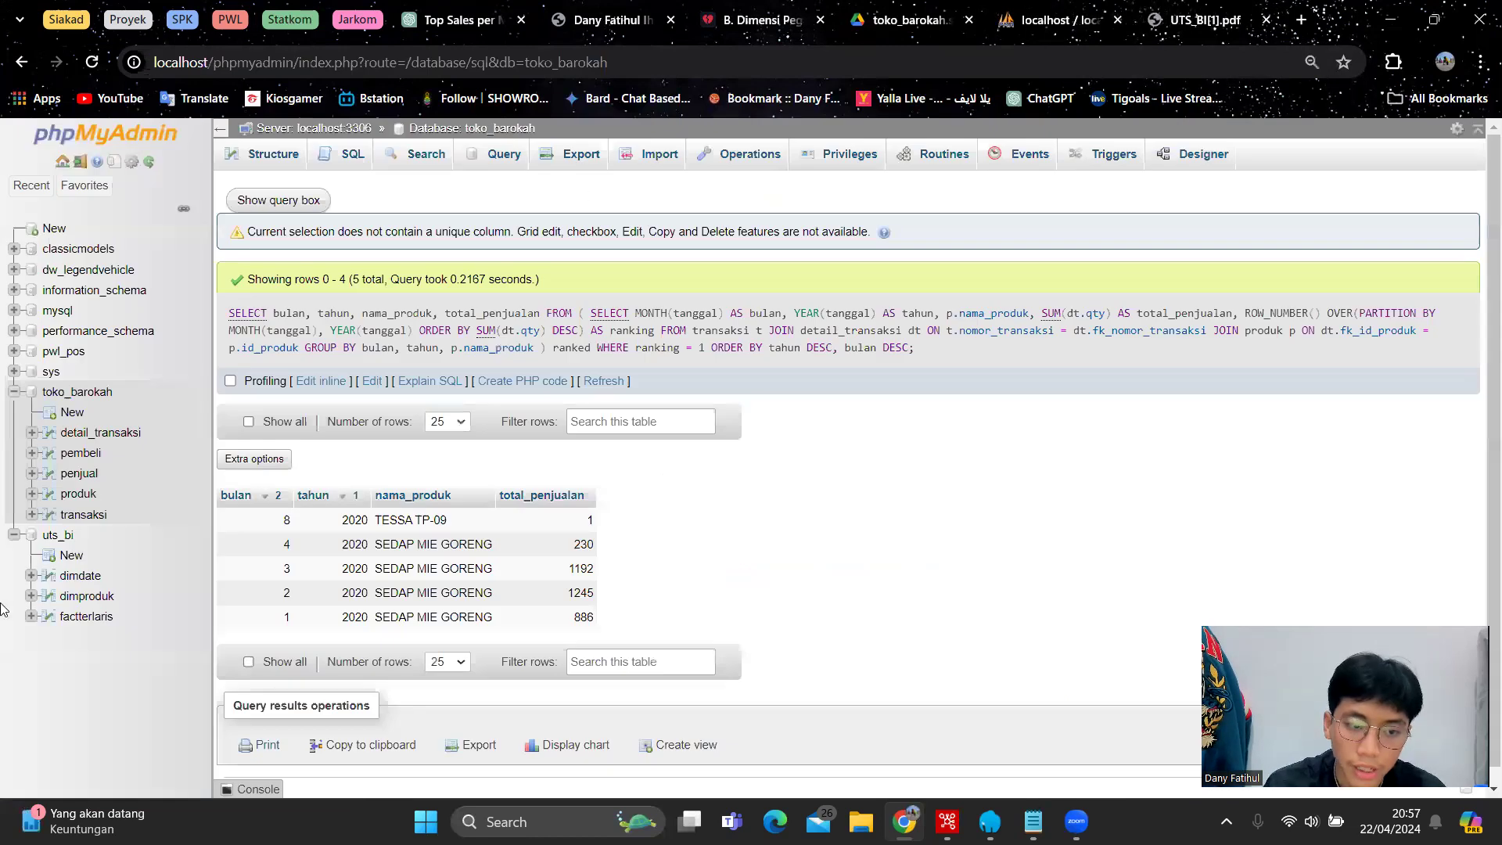
{"action": "key", "text": "ctrl+Tab"}
{"action": "key", "text": "ctrl+shift+Tab"}
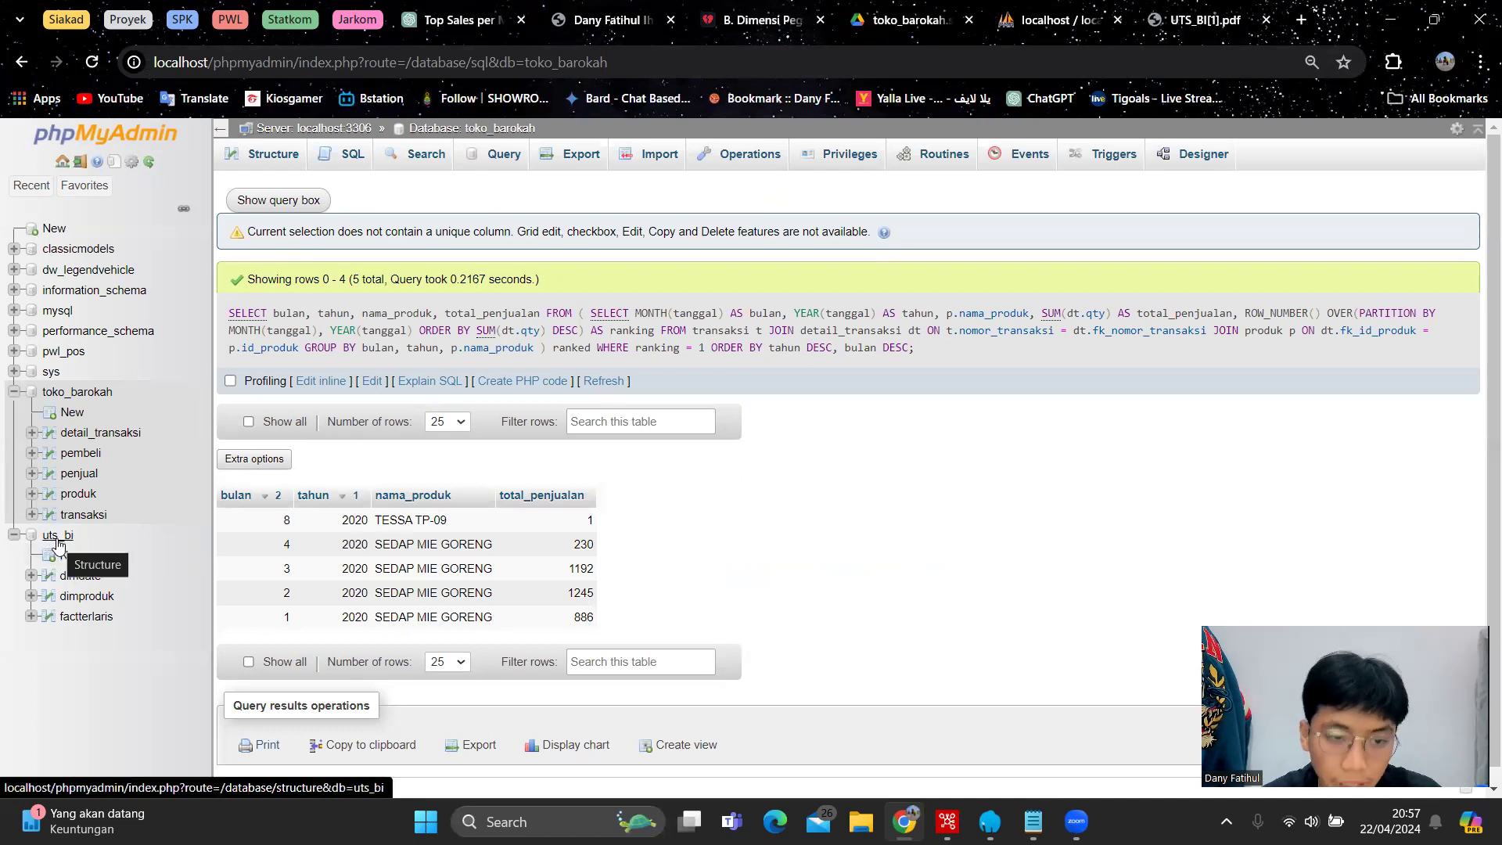
Switch to Pentaho Spoon to view the ETL transformations, referring once more to the phpMyAdmin query results
{"action": "left_click", "coordinate": [947, 822]}
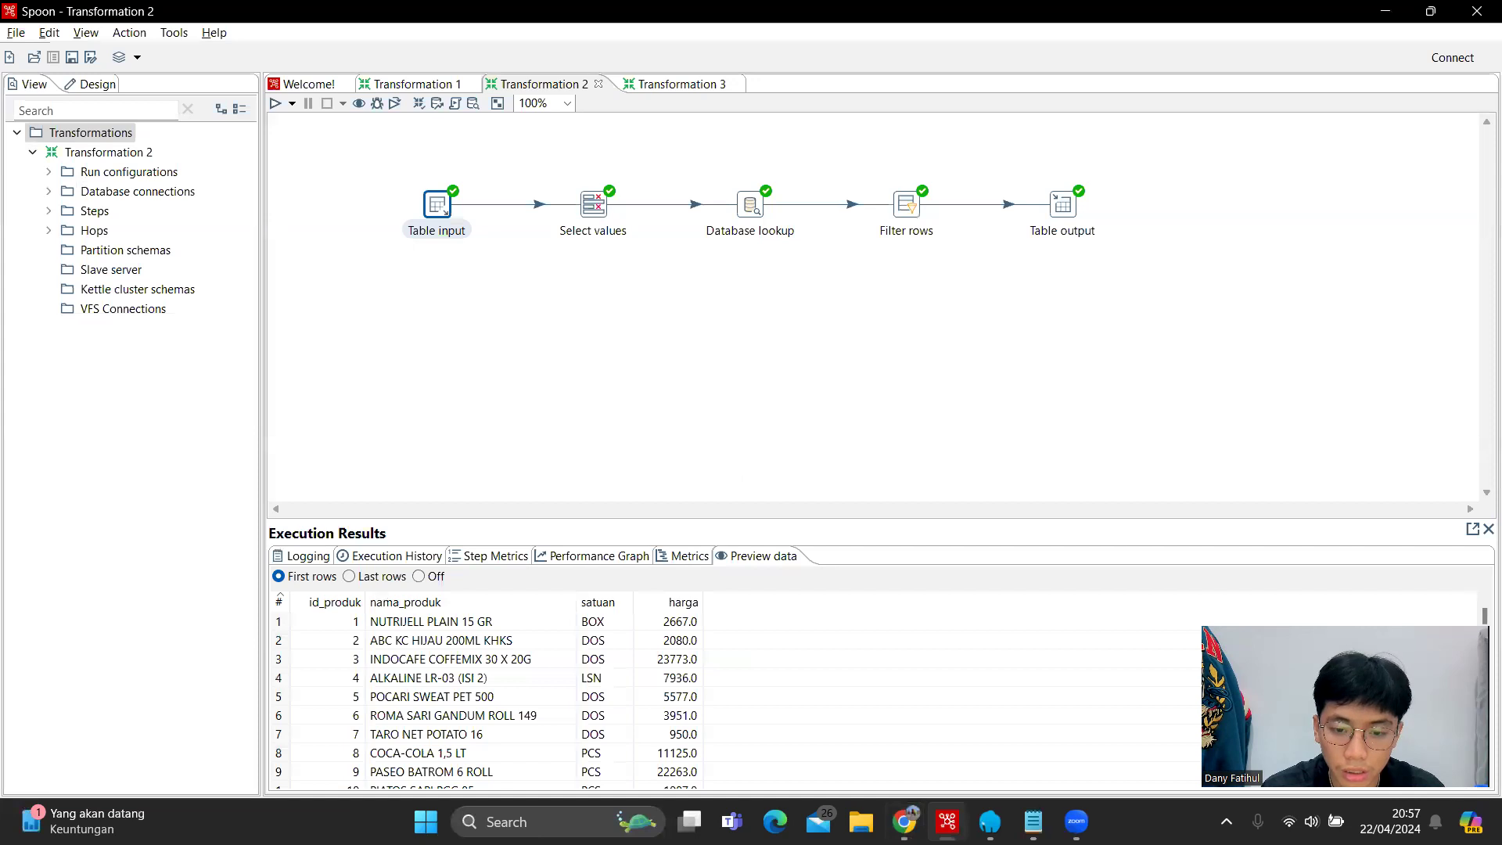
{"action": "mouse_move", "coordinate": [904, 821]}
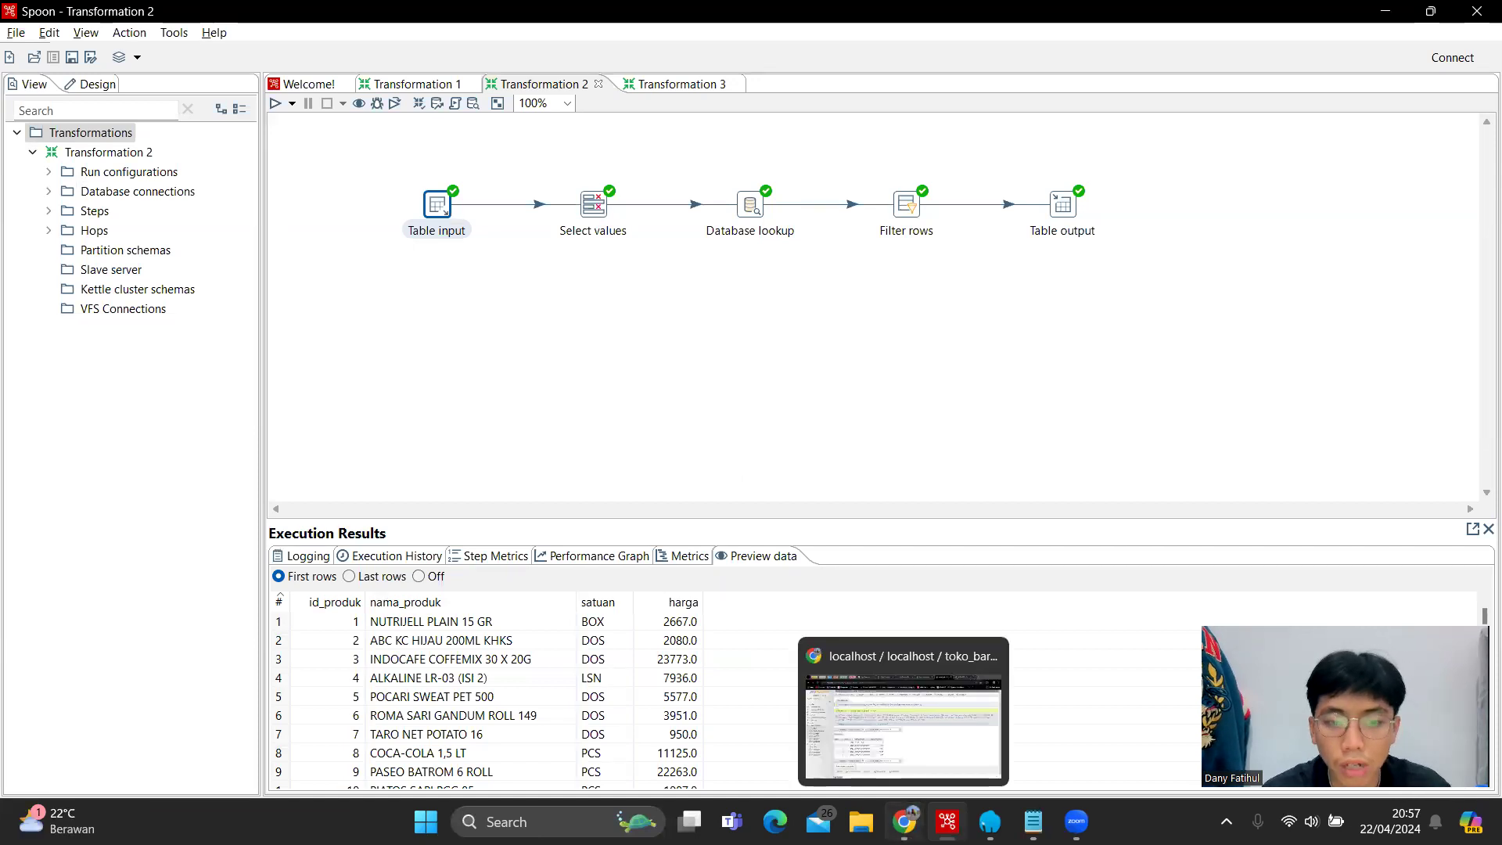
{"action": "left_click", "coordinate": [903, 822]}
{"action": "mouse_move", "coordinate": [945, 822]}
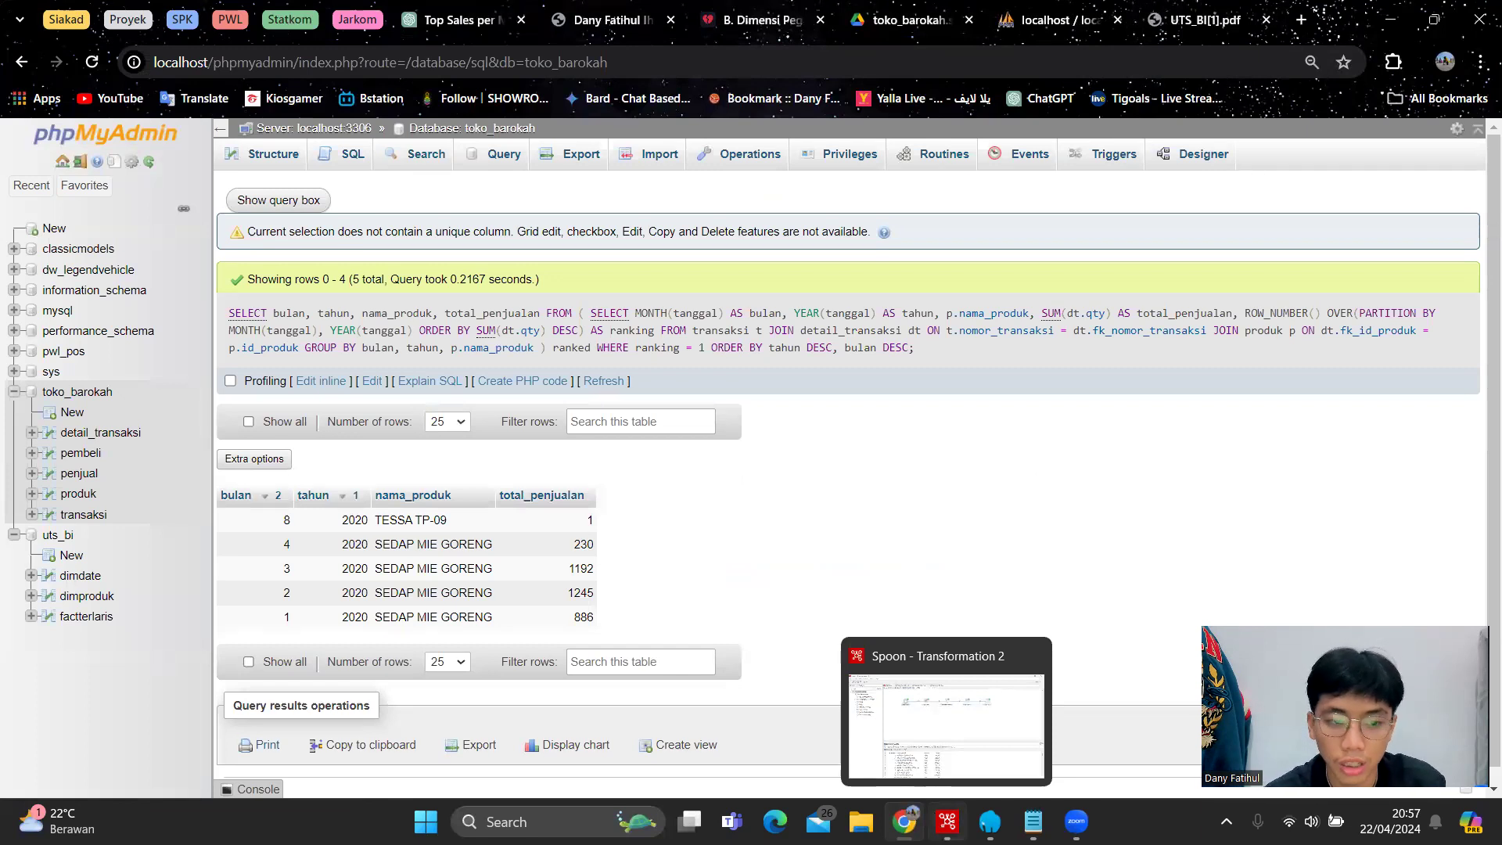
{"action": "left_click", "coordinate": [947, 822]}
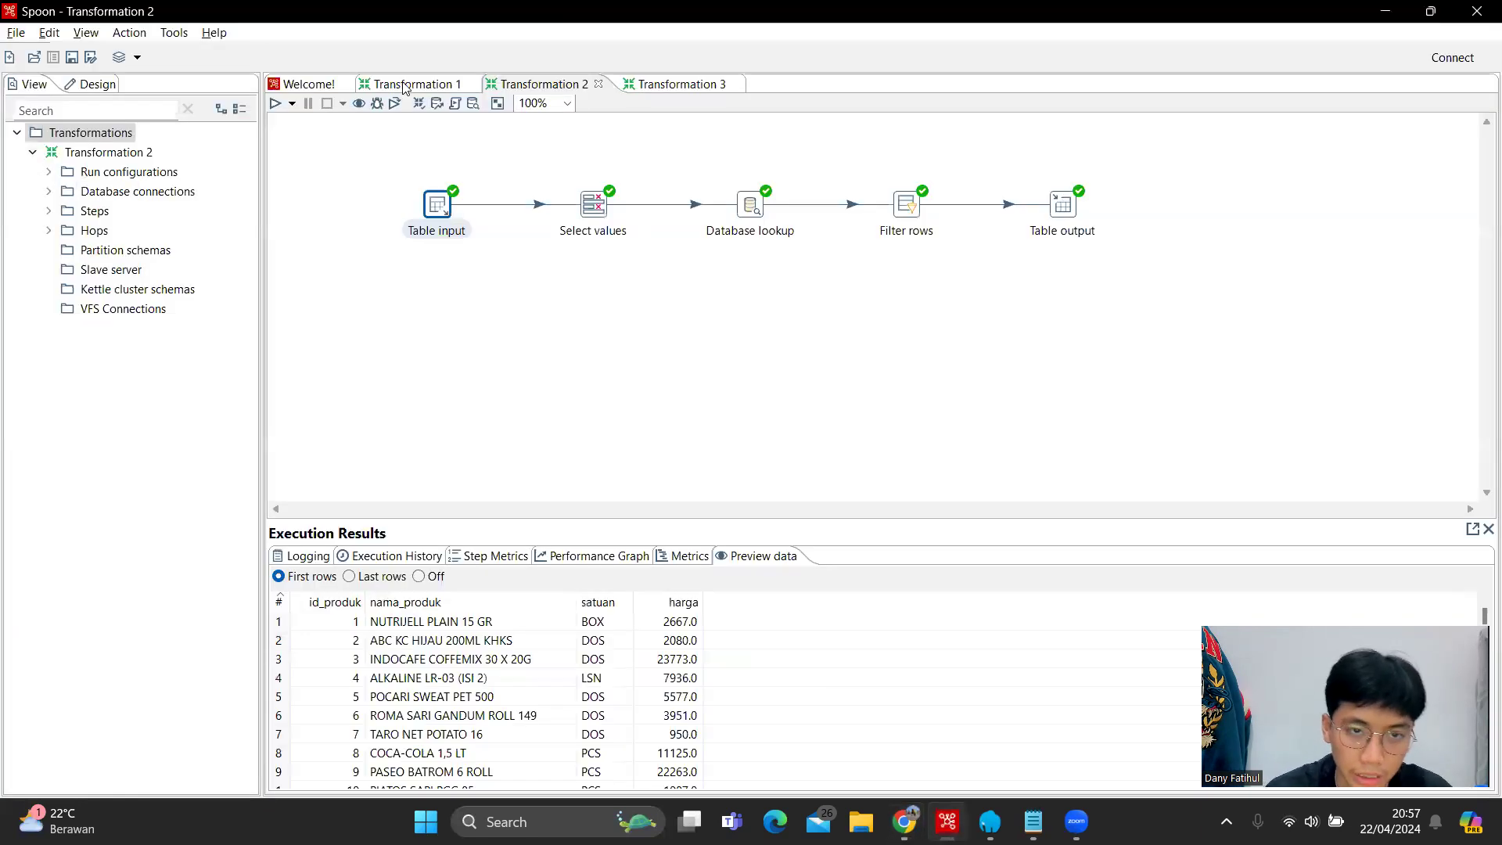
Show Transformation 1 and examine the settings of its Generate rows step
{"action": "left_click", "coordinate": [404, 84]}
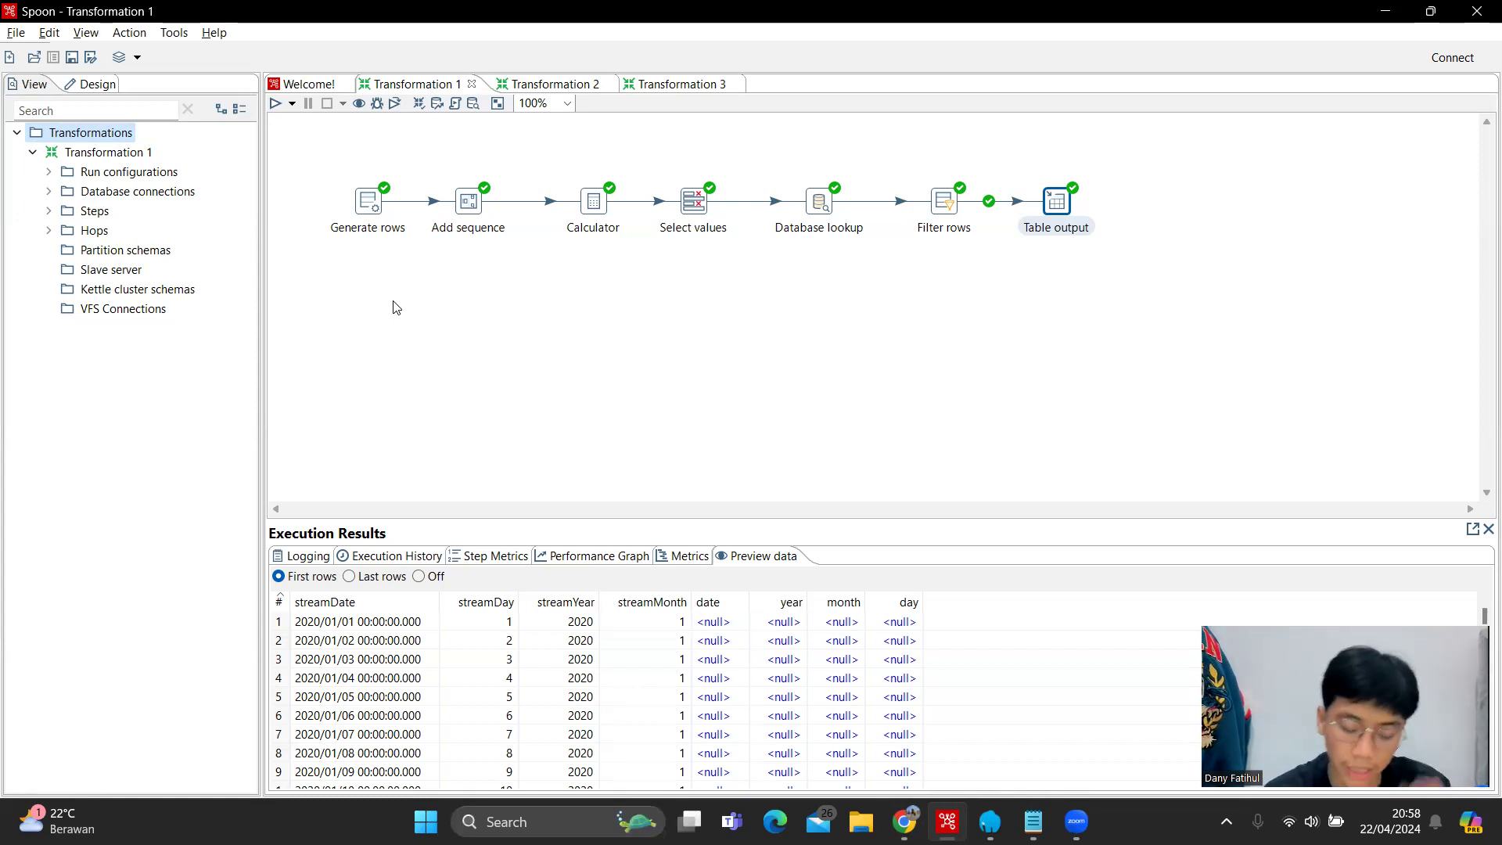
{"action": "double_click", "coordinate": [366, 202]}
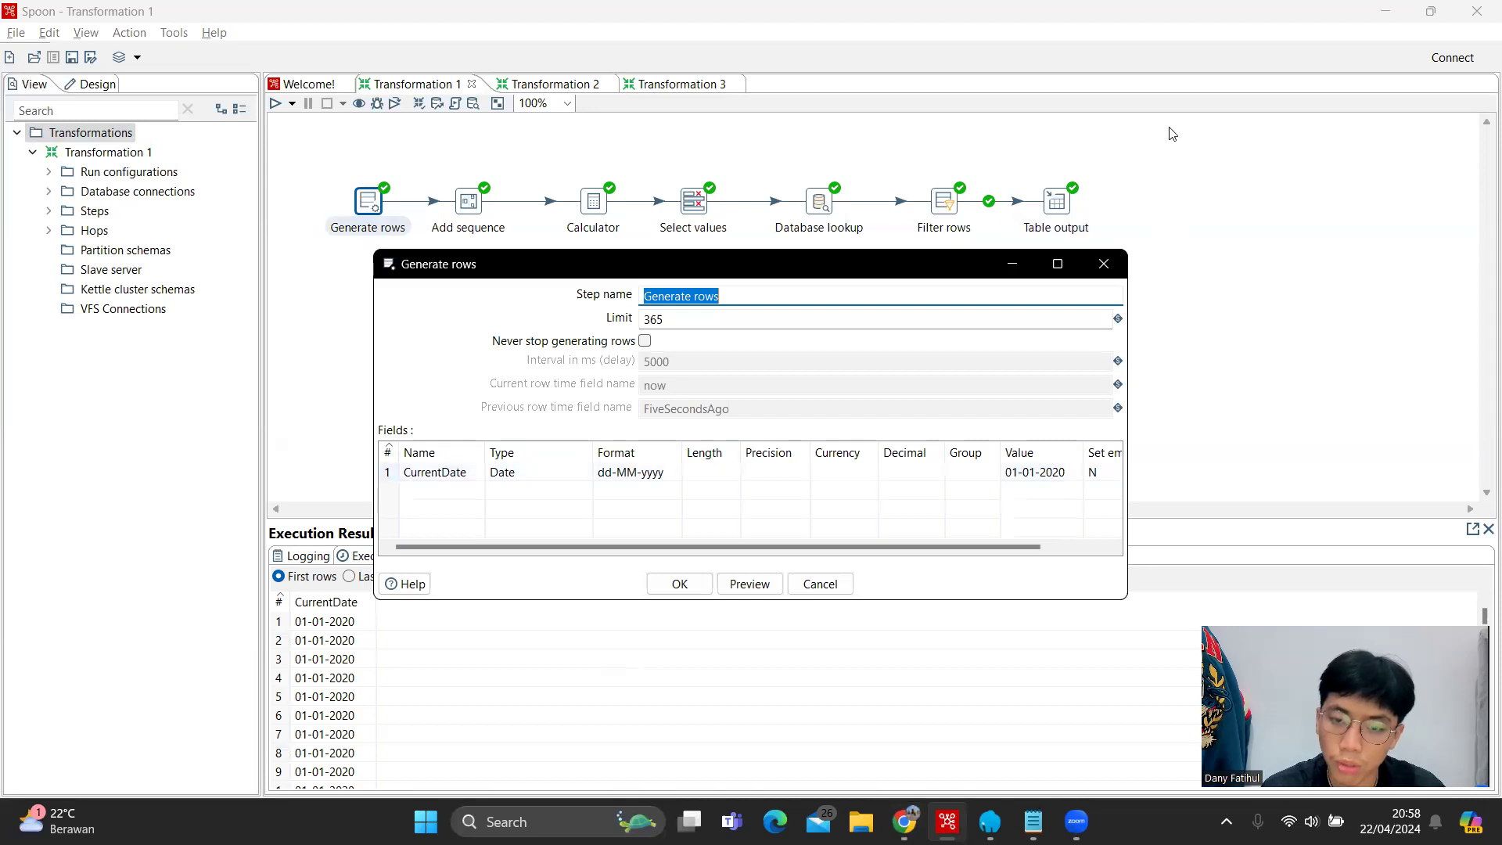
{"action": "left_click", "coordinate": [1098, 261]}
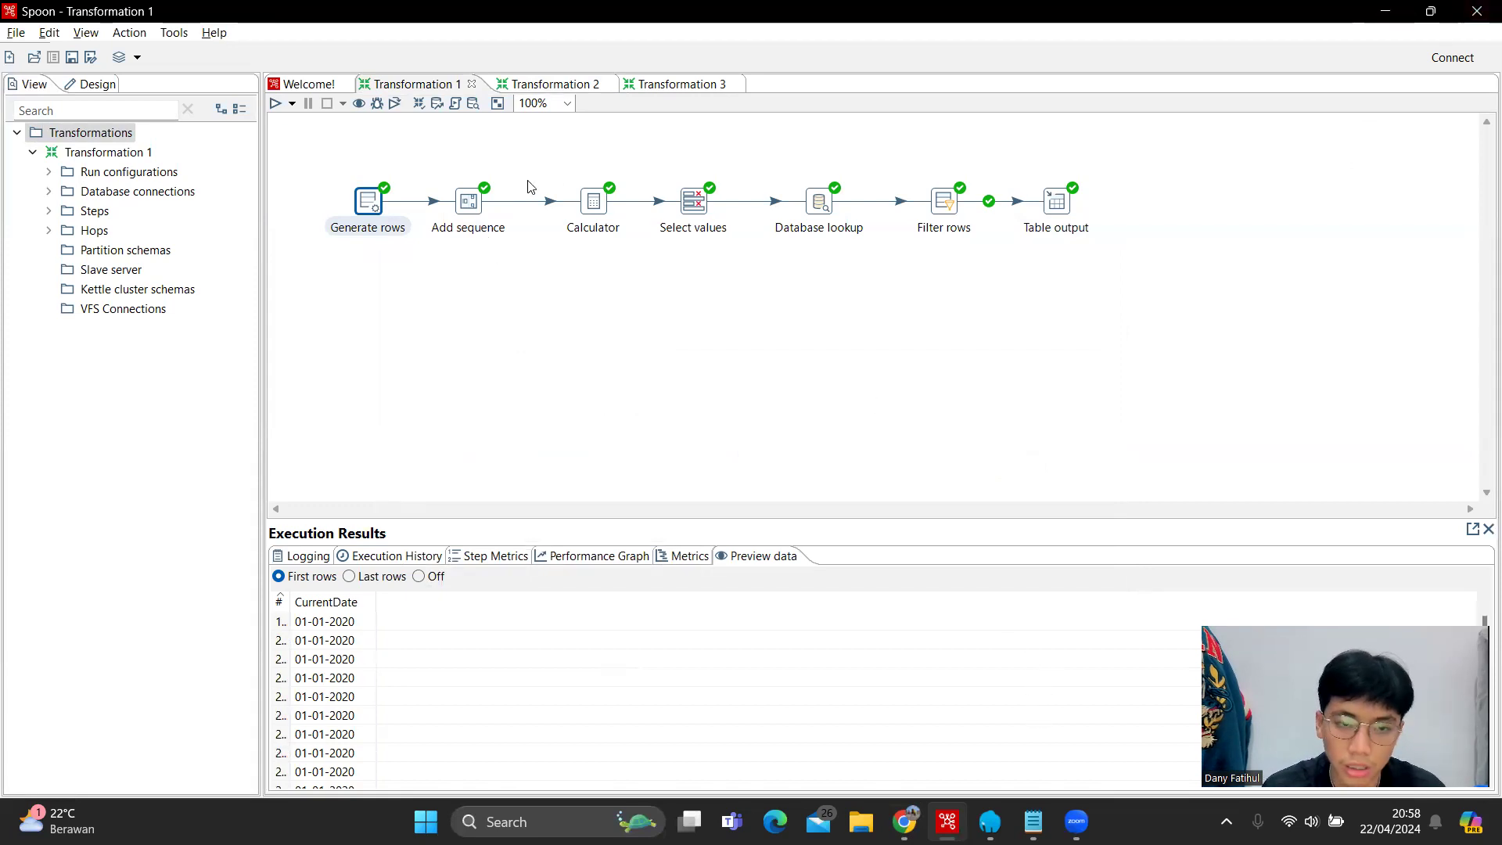
Examine the Add sequence step's counter settings and look through its preview rows
{"action": "double_click", "coordinate": [480, 205]}
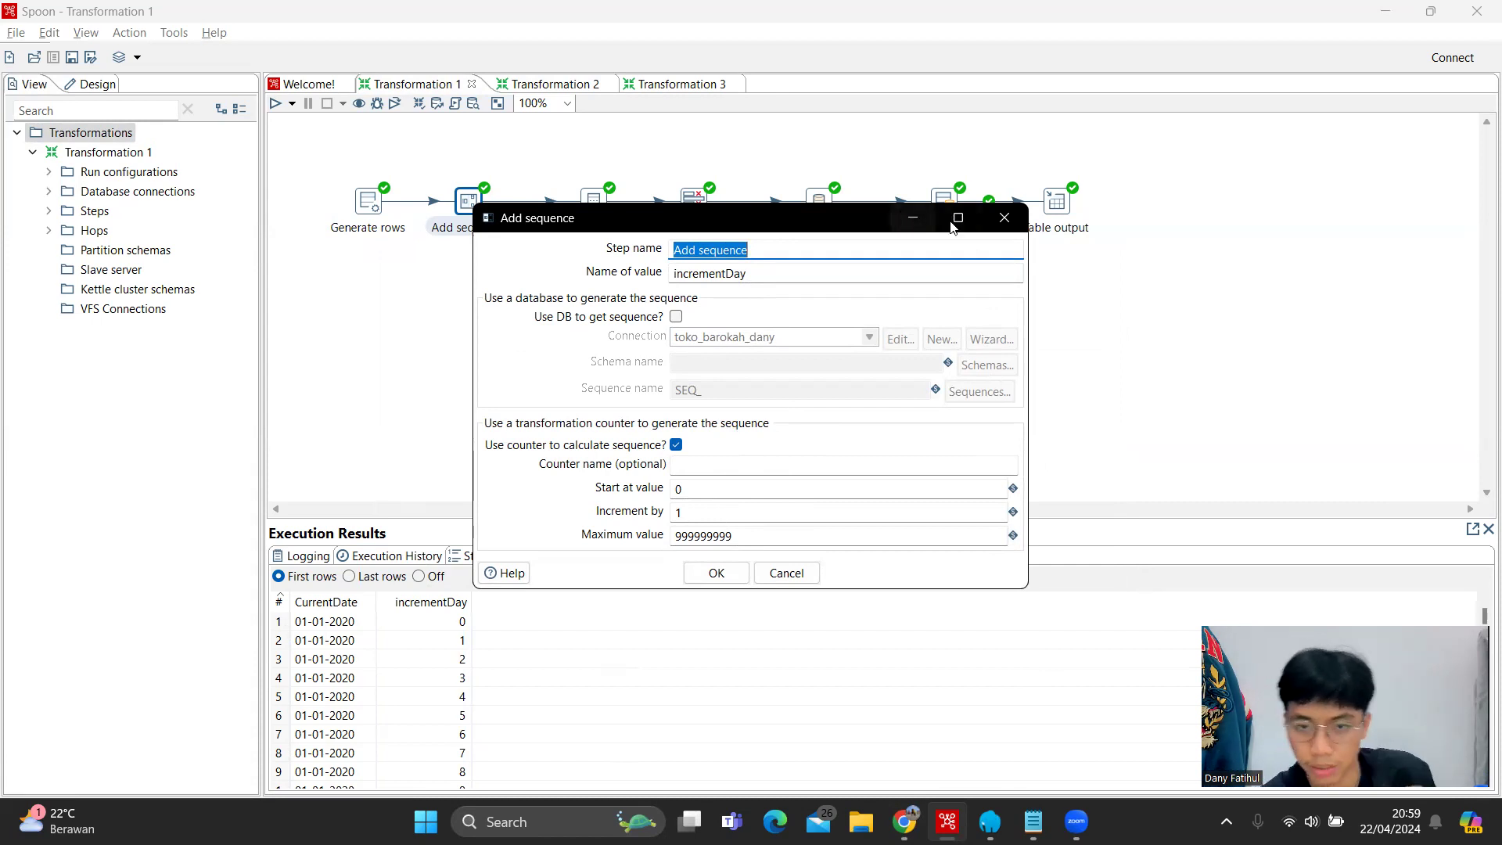
{"action": "left_click", "coordinate": [995, 217]}
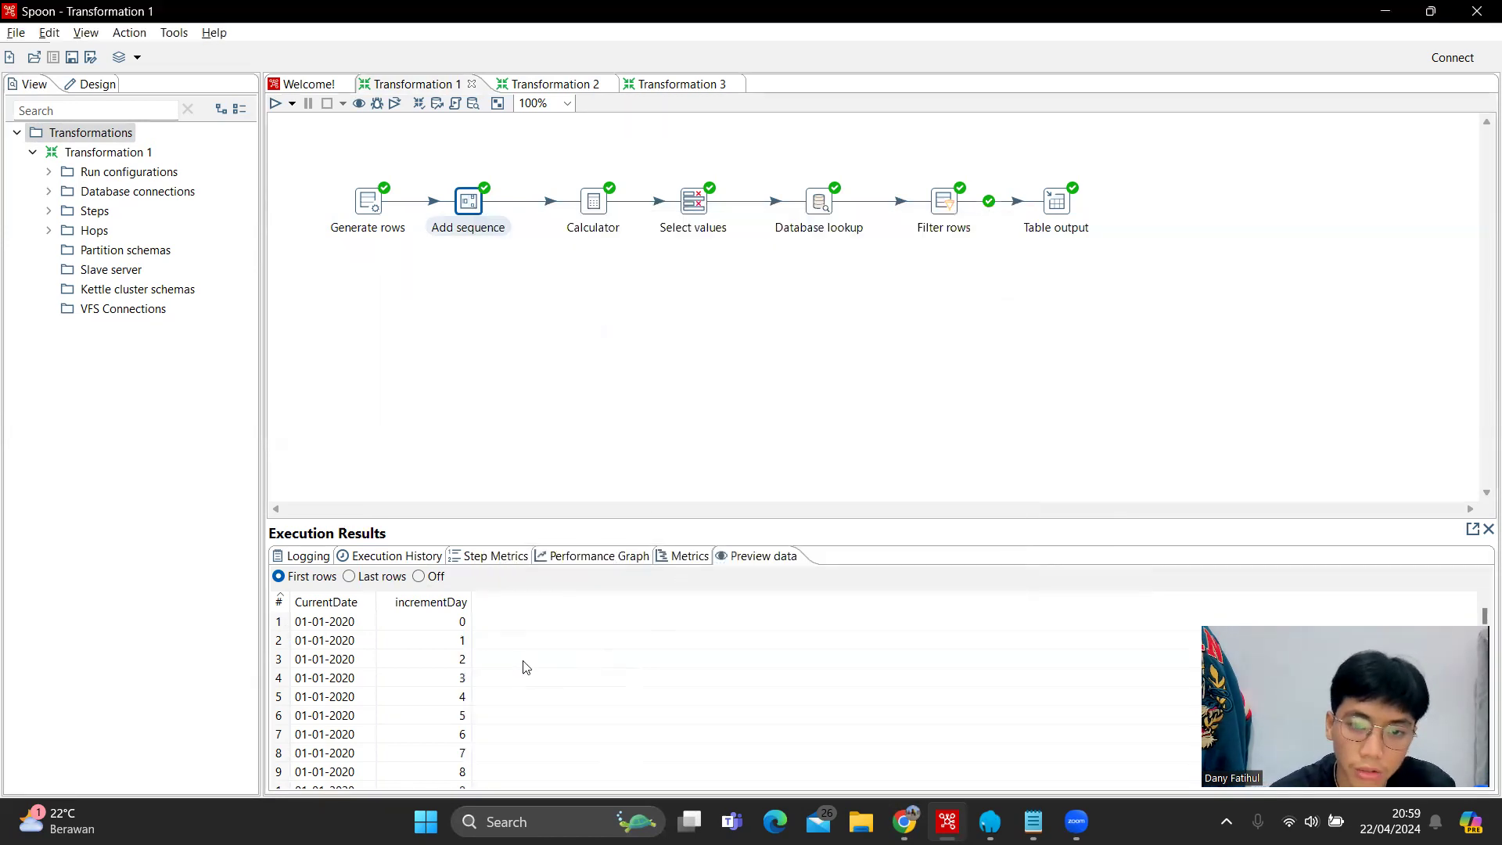
{"action": "scroll", "coordinate": [470, 663], "scroll_direction": "down", "scroll_amount": 7}
{"action": "scroll", "coordinate": [588, 703], "scroll_direction": "up", "scroll_amount": 3}
{"action": "scroll", "coordinate": [590, 708], "scroll_direction": "down", "scroll_amount": 7}
{"action": "scroll", "coordinate": [591, 712], "scroll_direction": "up", "scroll_amount": 12}
Examine the Calculator step's field calculations for streamDate, streamDay, streamYear and streamMonth
{"action": "double_click", "coordinate": [593, 213]}
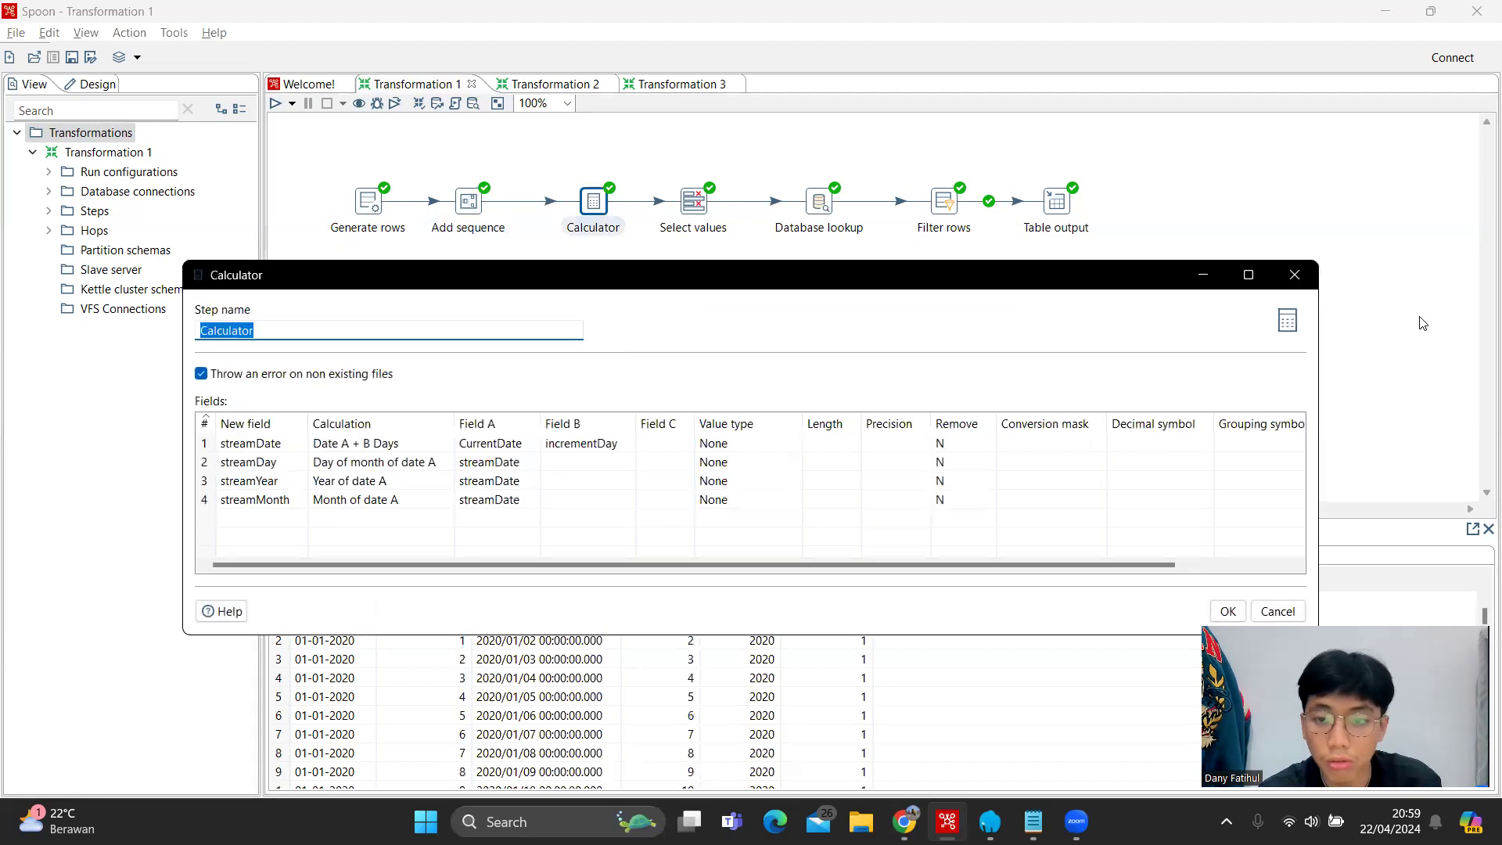
{"action": "mouse_move", "coordinate": [1258, 286]}
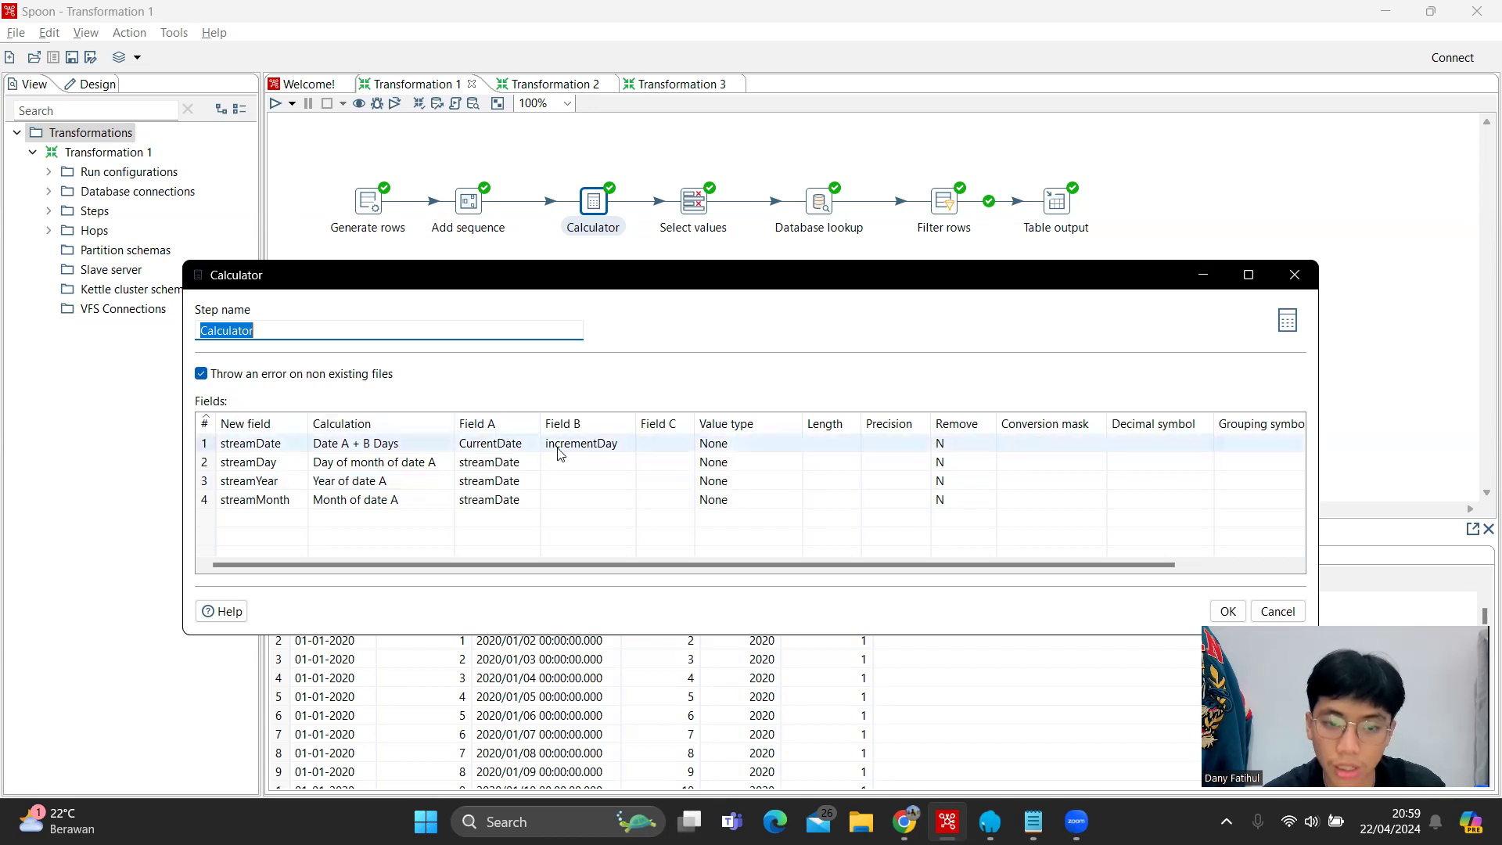
{"action": "left_click", "coordinate": [1295, 274]}
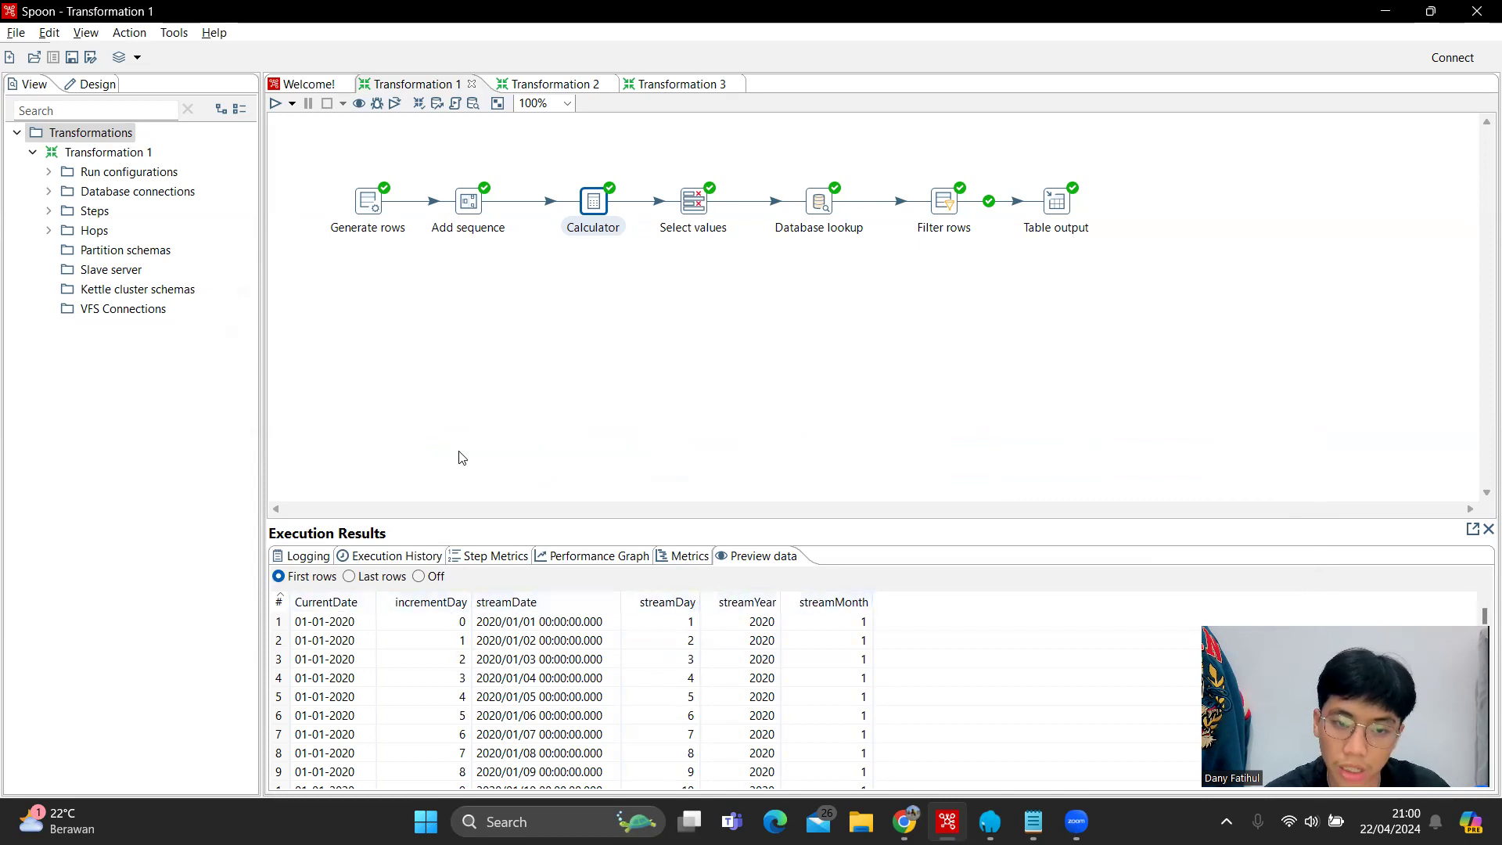
Examine the Select values step's selected and removed fields, and compare its preview data with the Calculator step's
{"action": "left_click", "coordinate": [693, 213]}
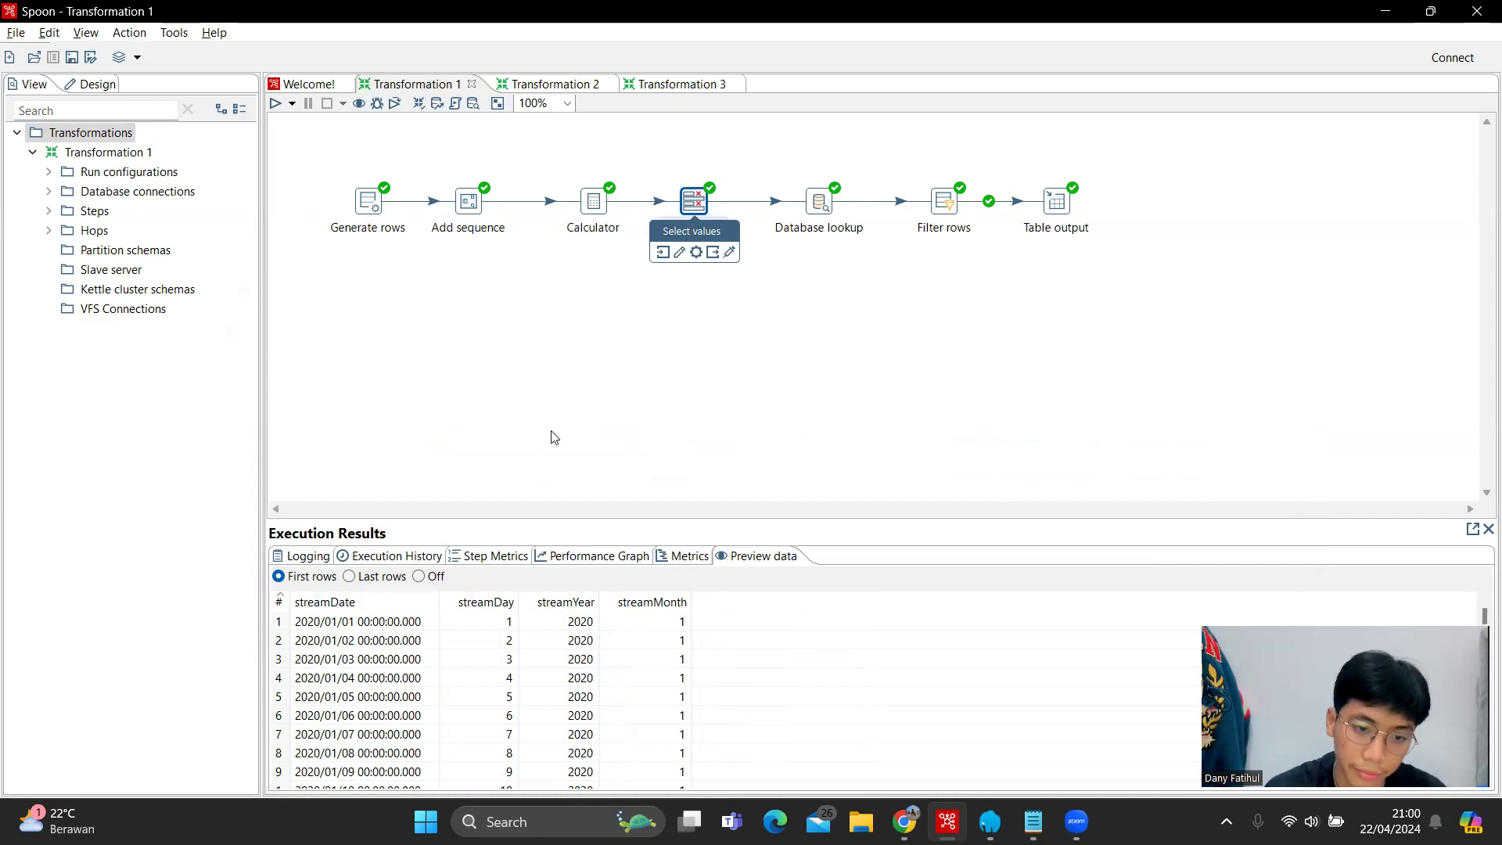
{"action": "double_click", "coordinate": [691, 205]}
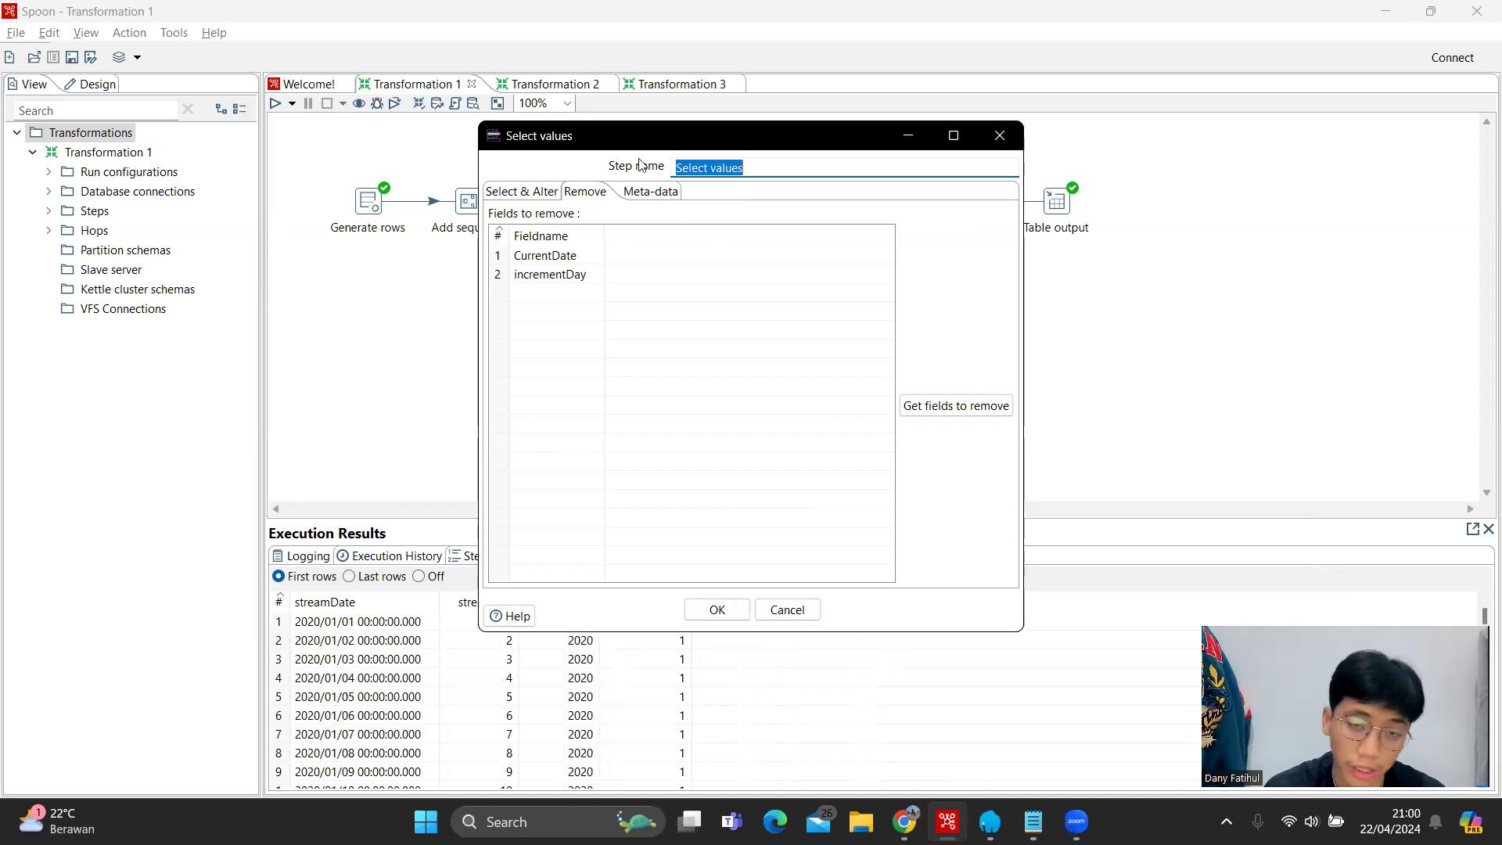
{"action": "left_click", "coordinate": [530, 194]}
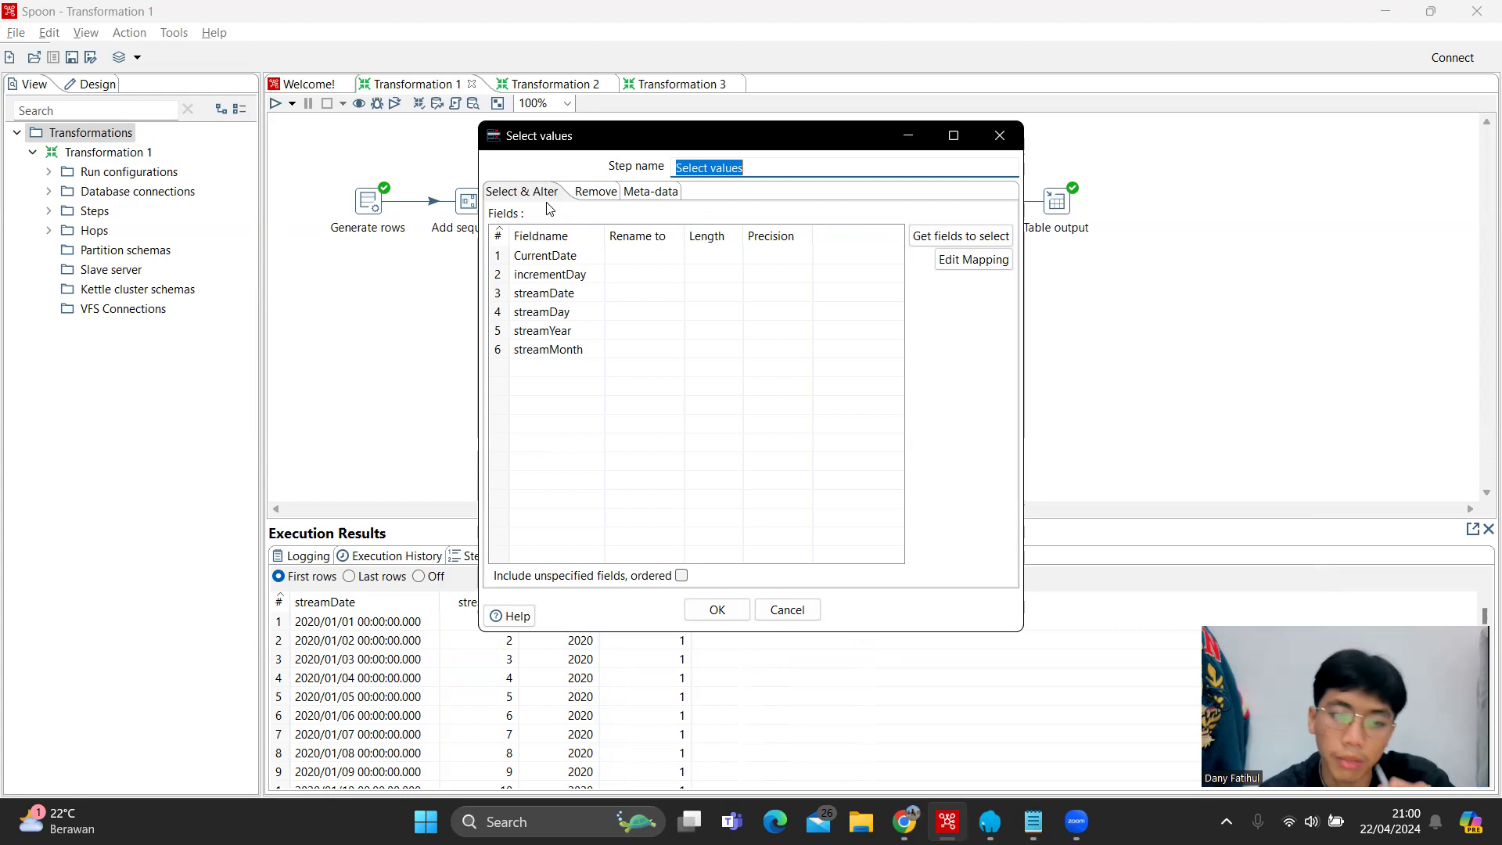
{"action": "left_click", "coordinate": [603, 202]}
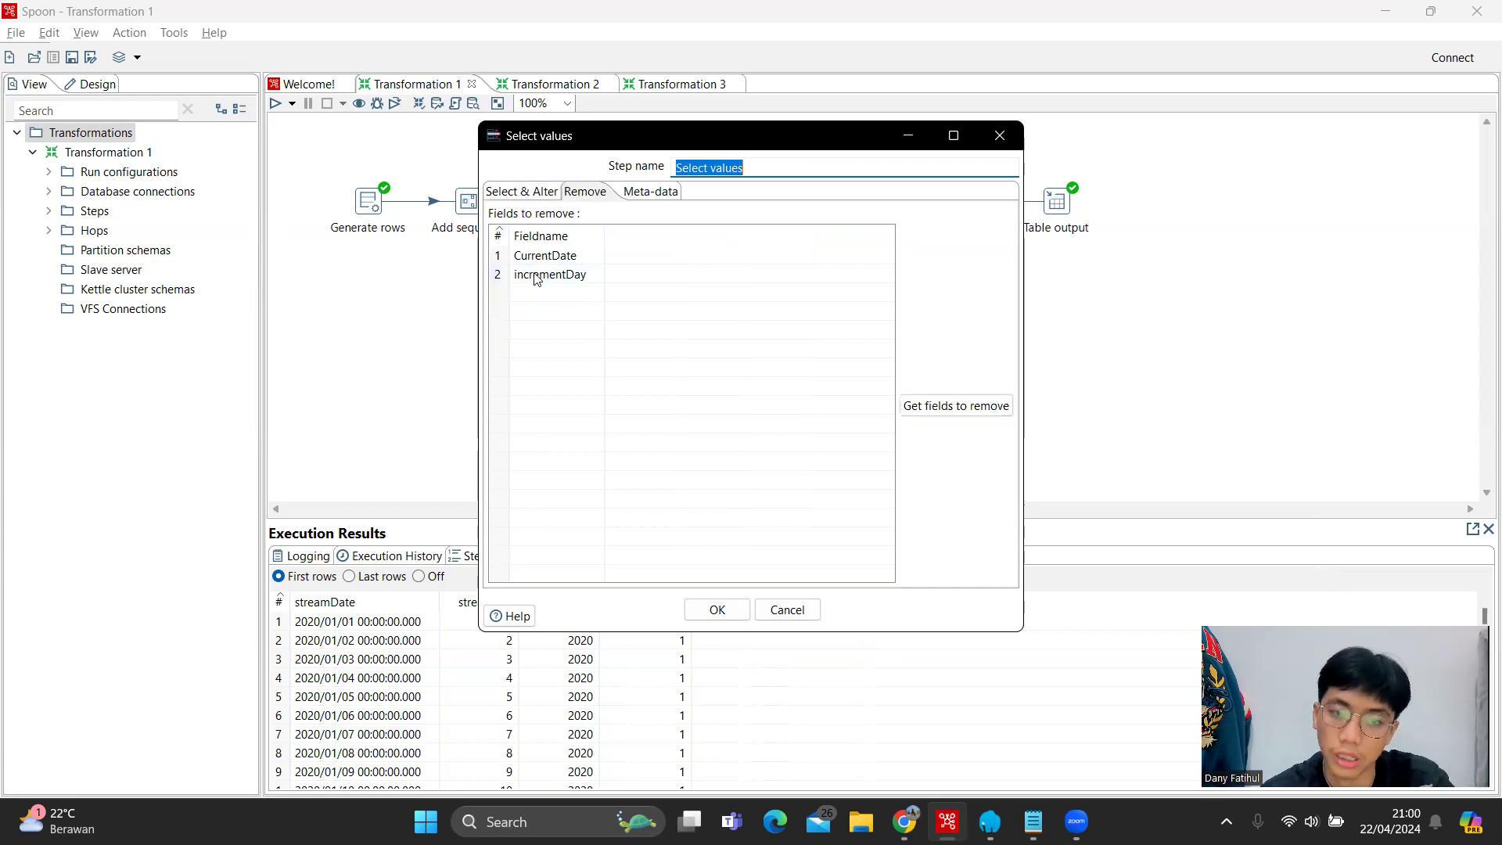
{"action": "left_click", "coordinate": [992, 139]}
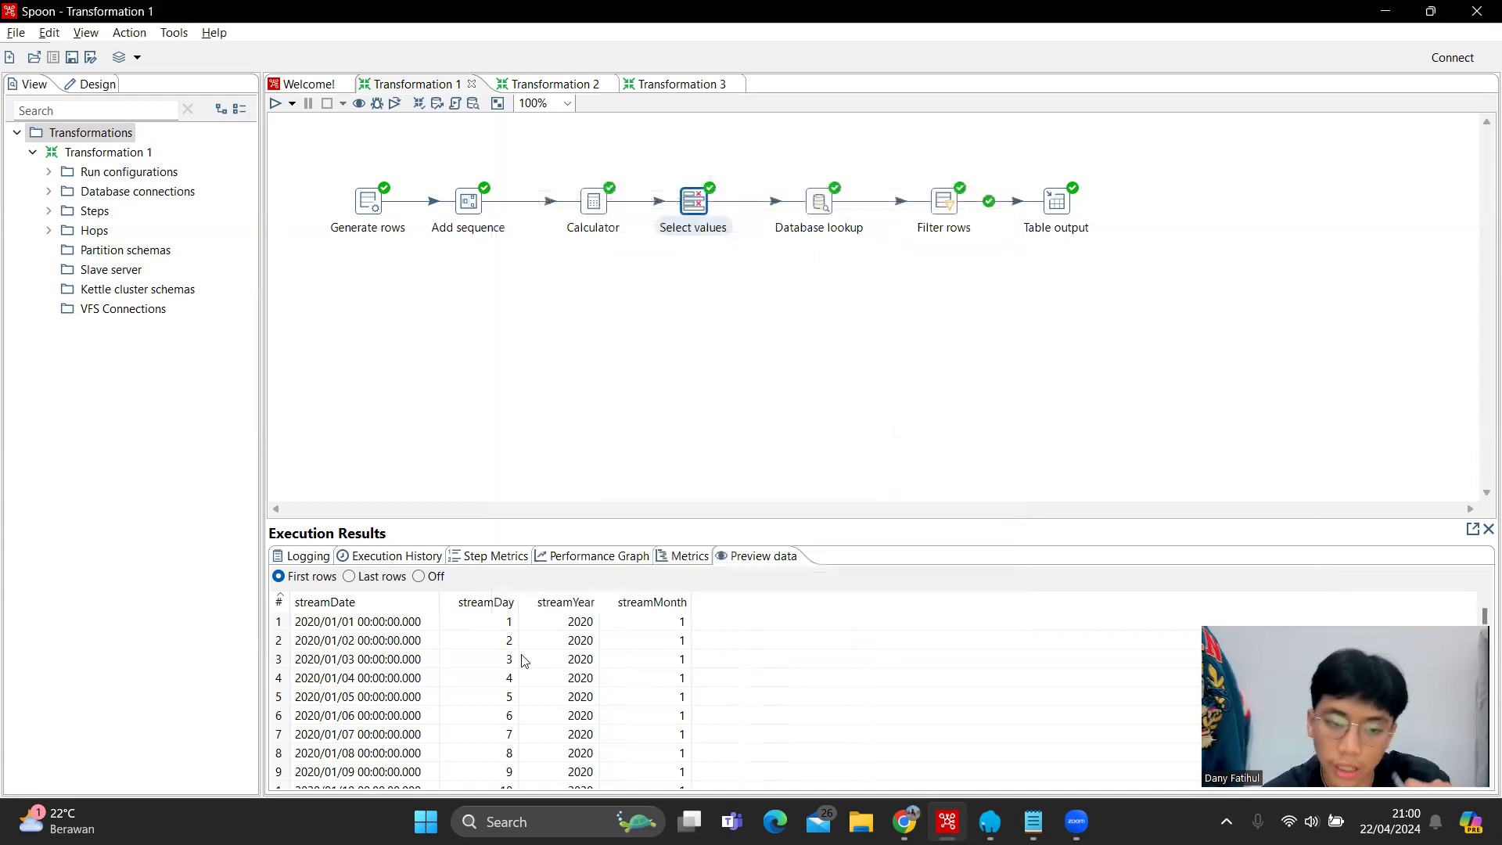
{"action": "left_click", "coordinate": [593, 204]}
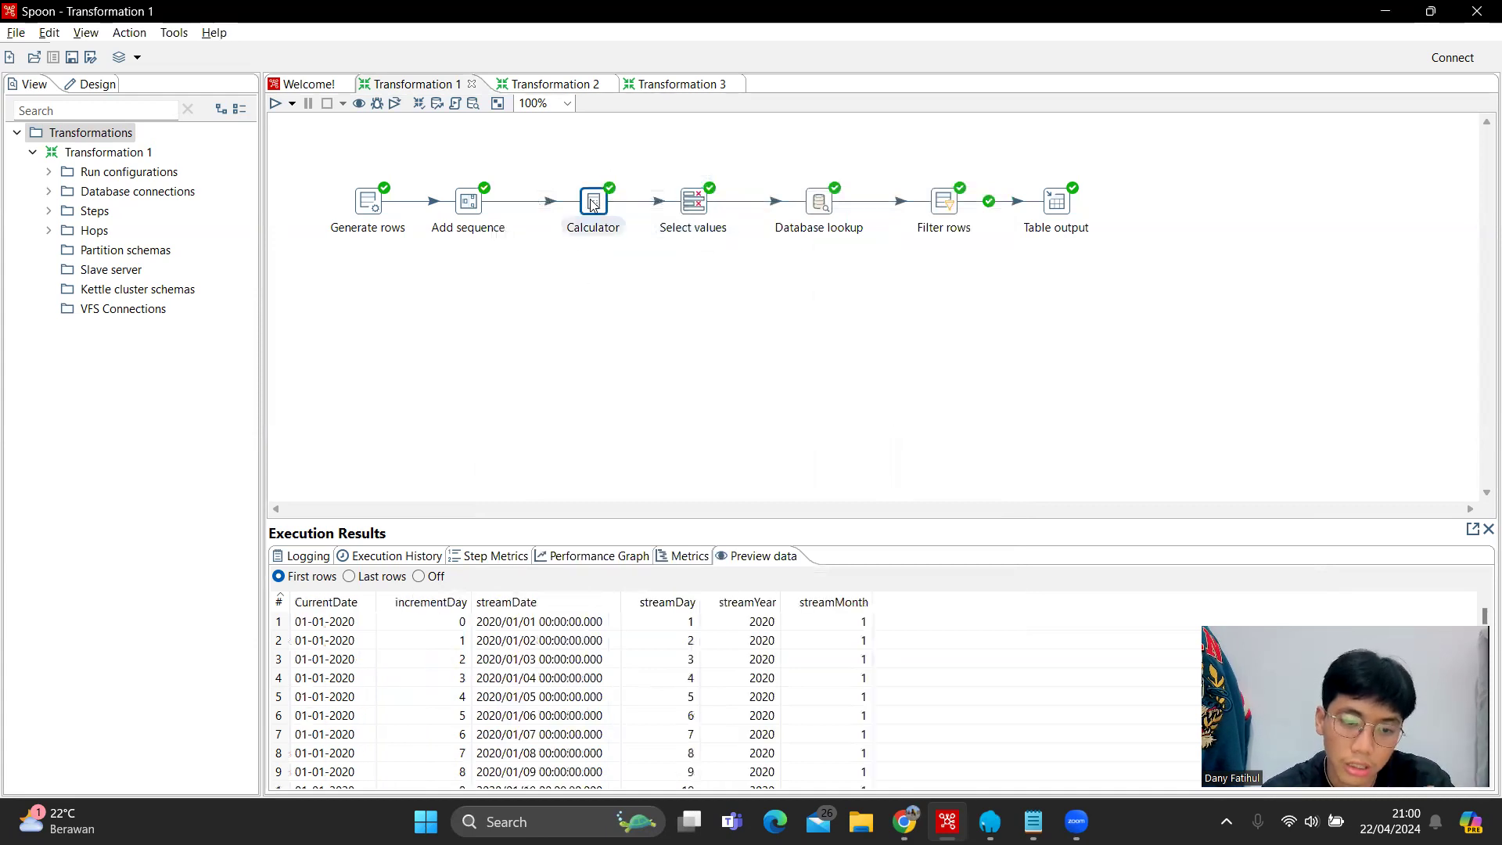
Examine the Database lookup step's preview rows, its key fields and its return values for the dimdate table in uts_bi
{"action": "left_click", "coordinate": [703, 201]}
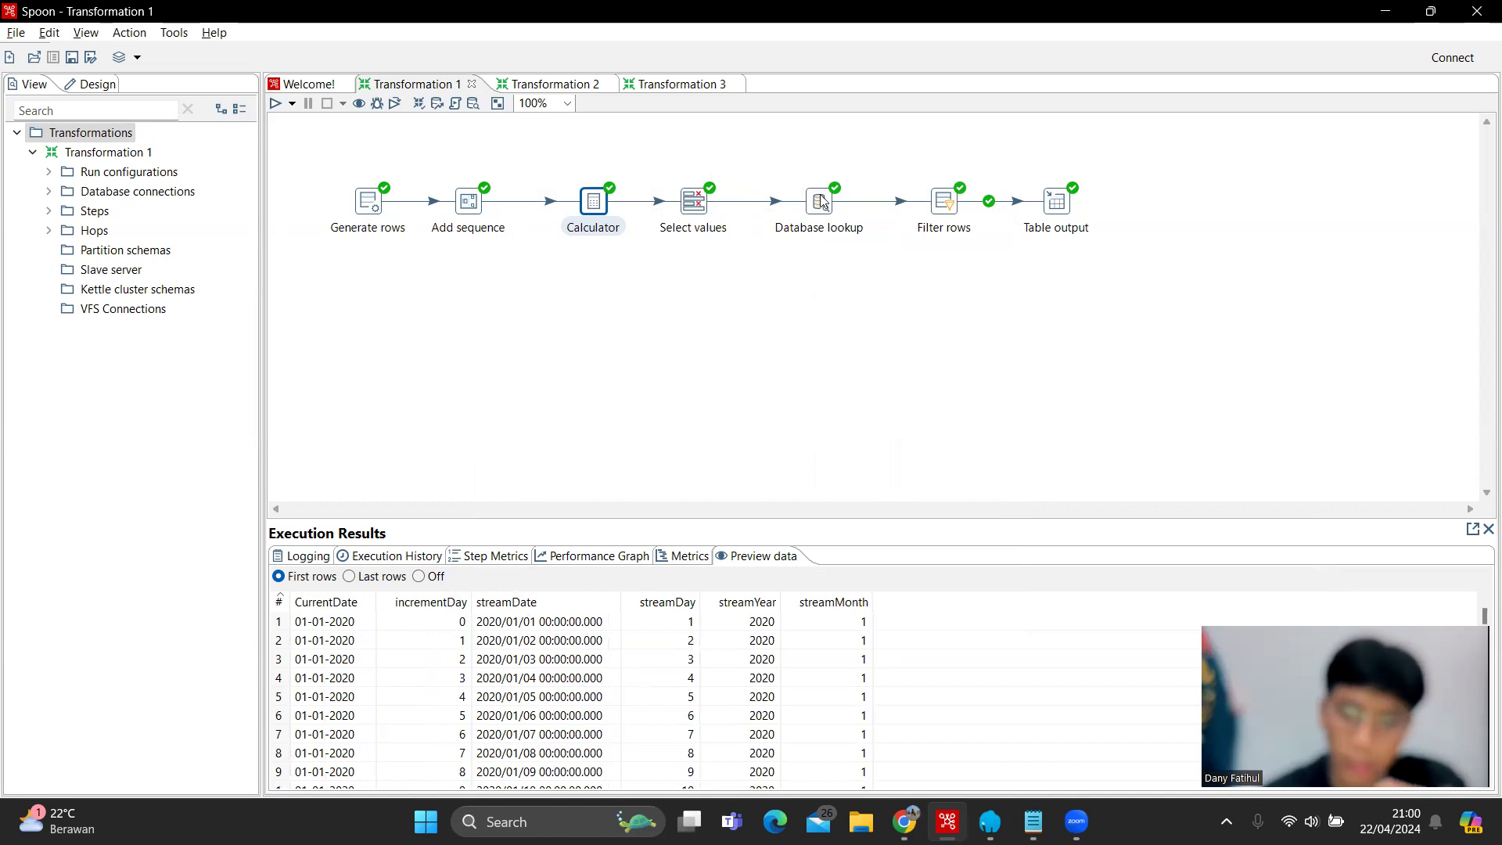
{"action": "left_click", "coordinate": [823, 201]}
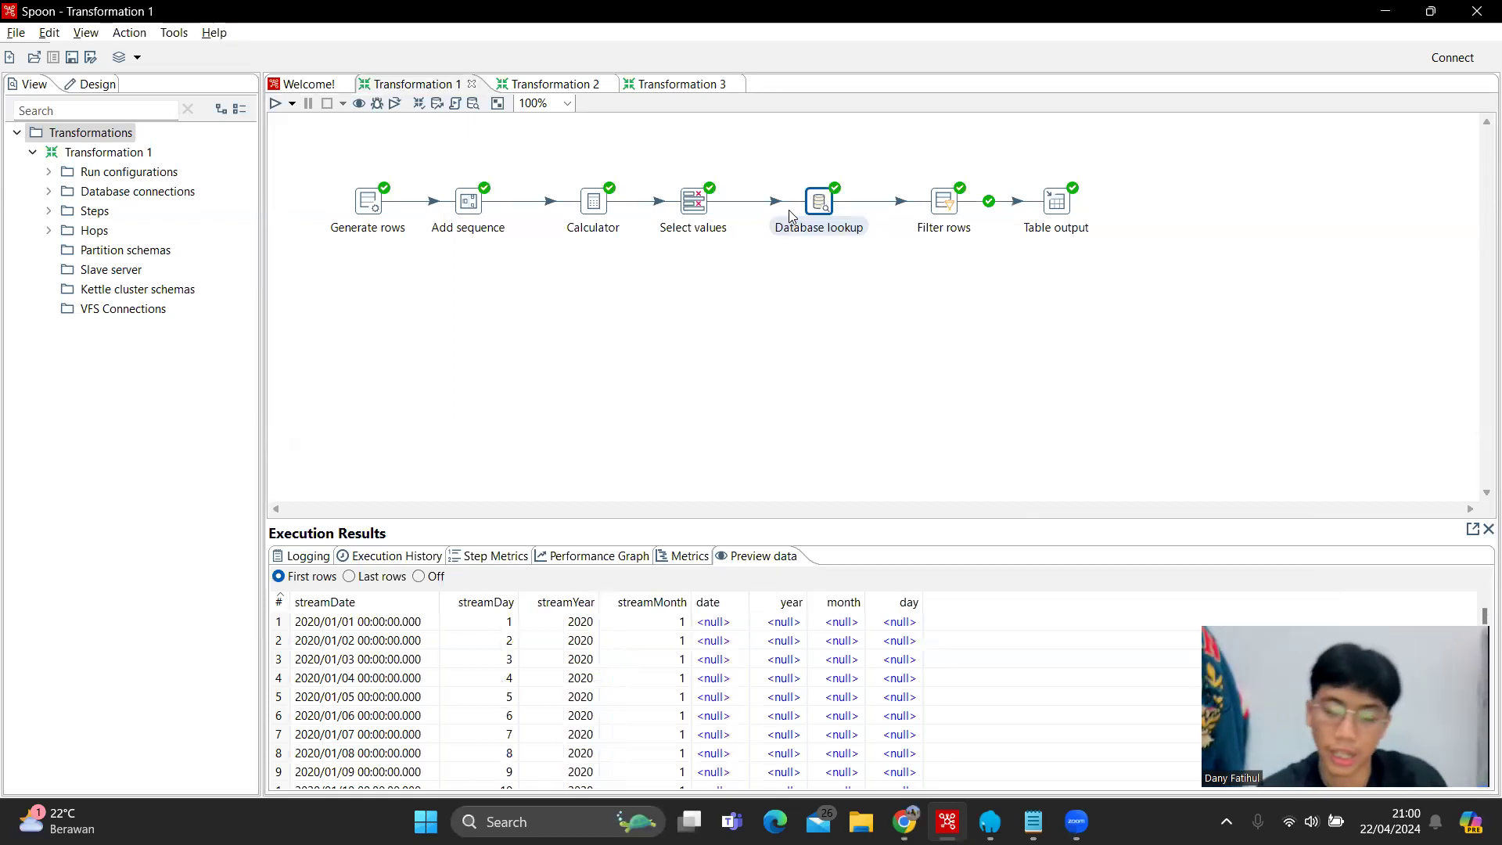
{"action": "mouse_move", "coordinate": [829, 210]}
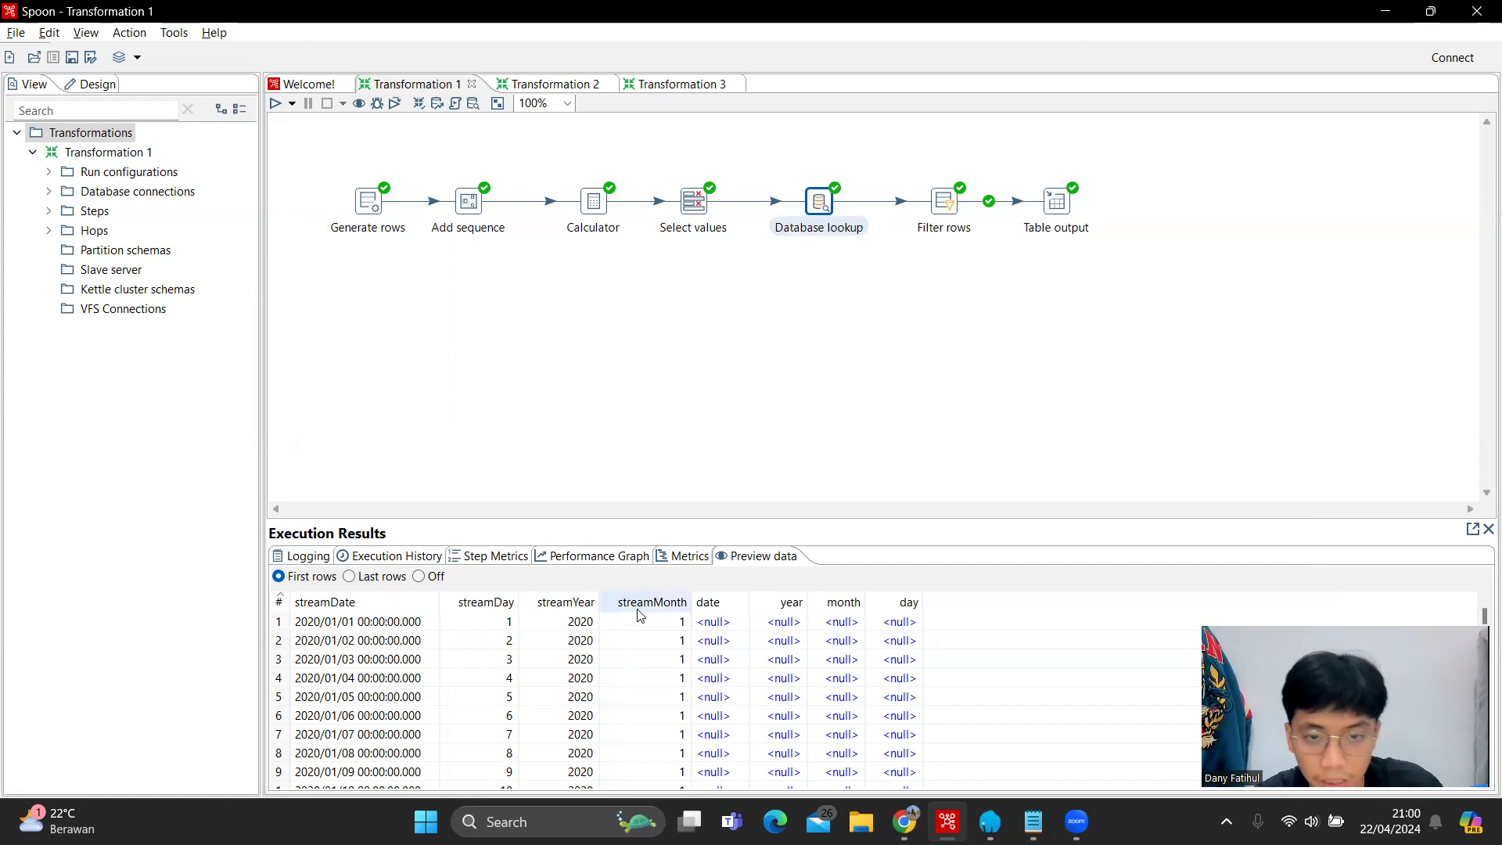
{"action": "double_click", "coordinate": [814, 202]}
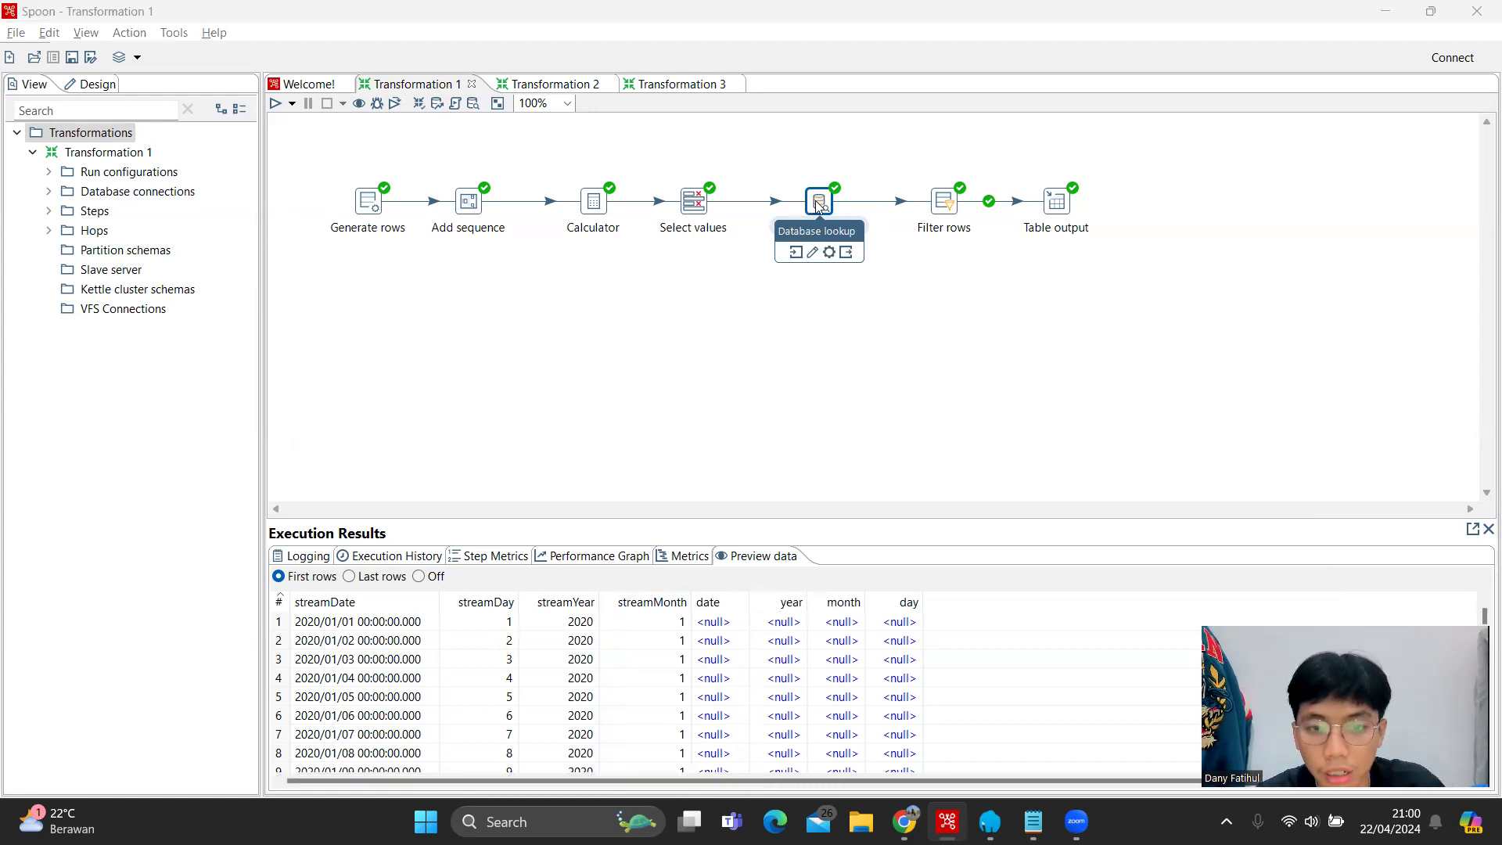
{"action": "left_click", "coordinate": [728, 220]}
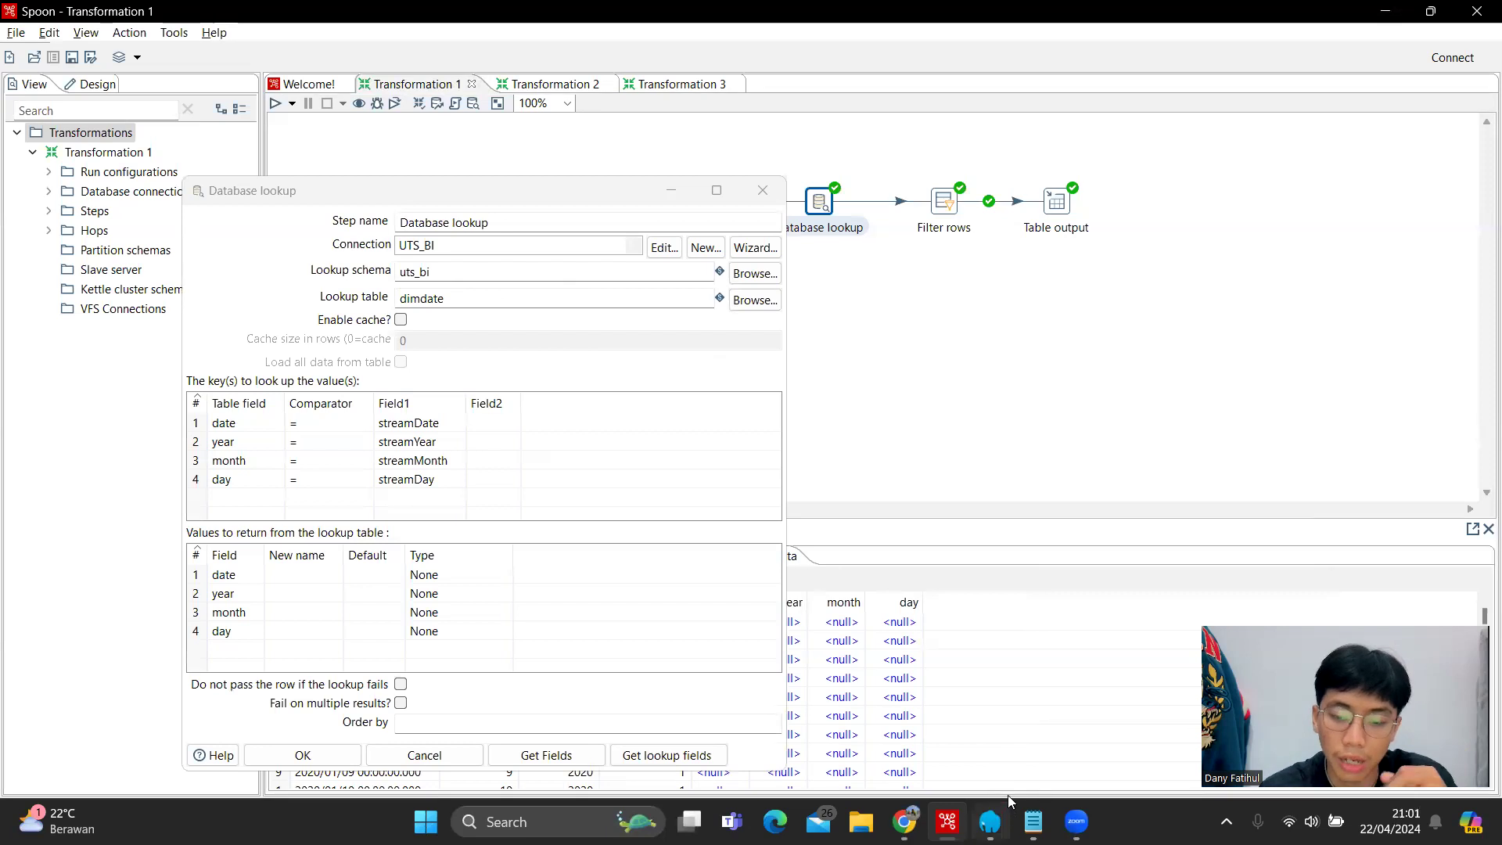
{"action": "mouse_move", "coordinate": [990, 820]}
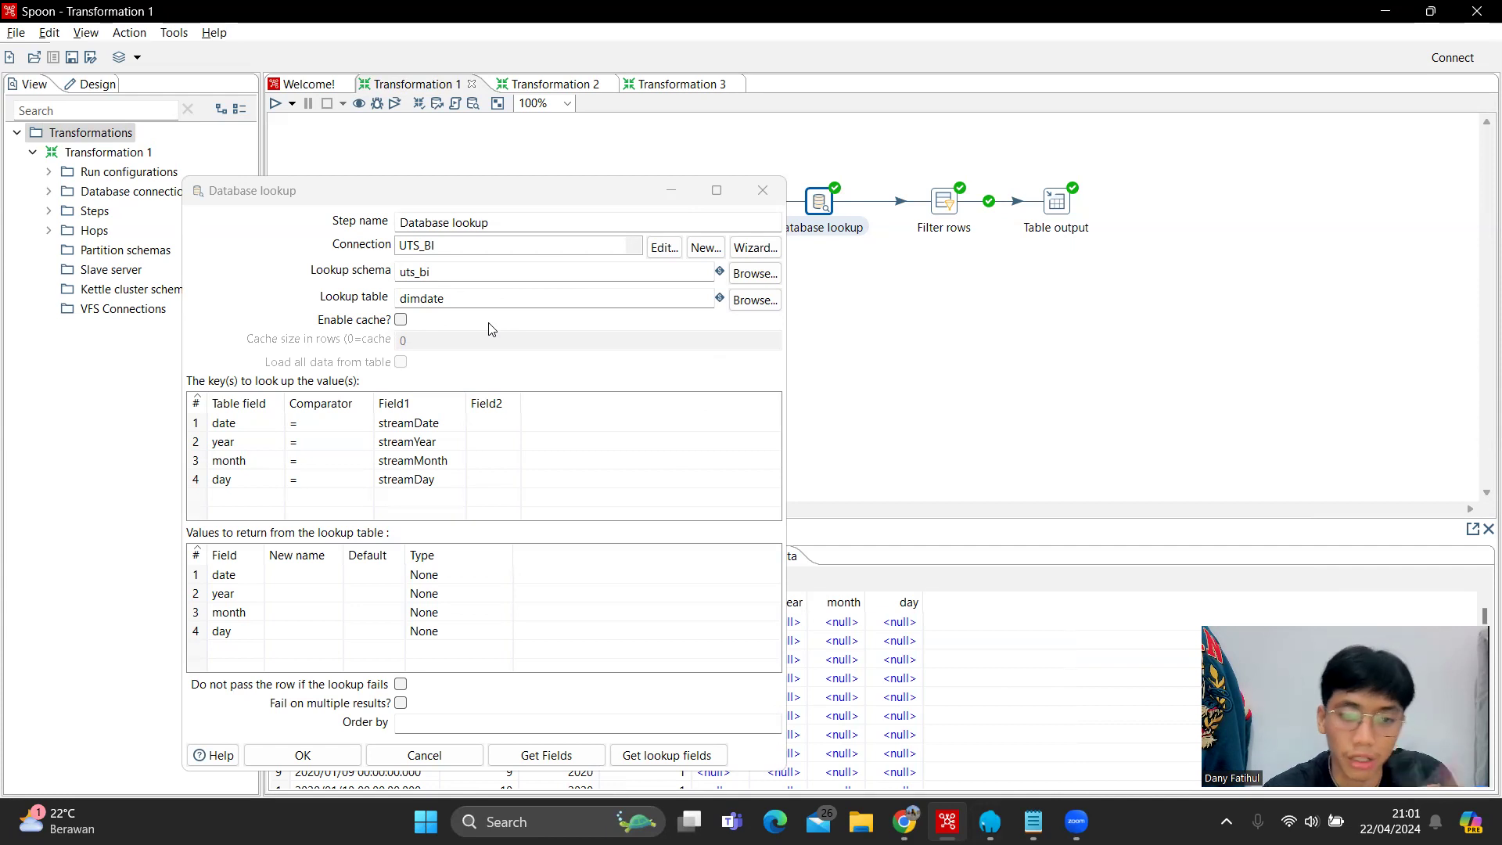
{"action": "left_click", "coordinate": [763, 190]}
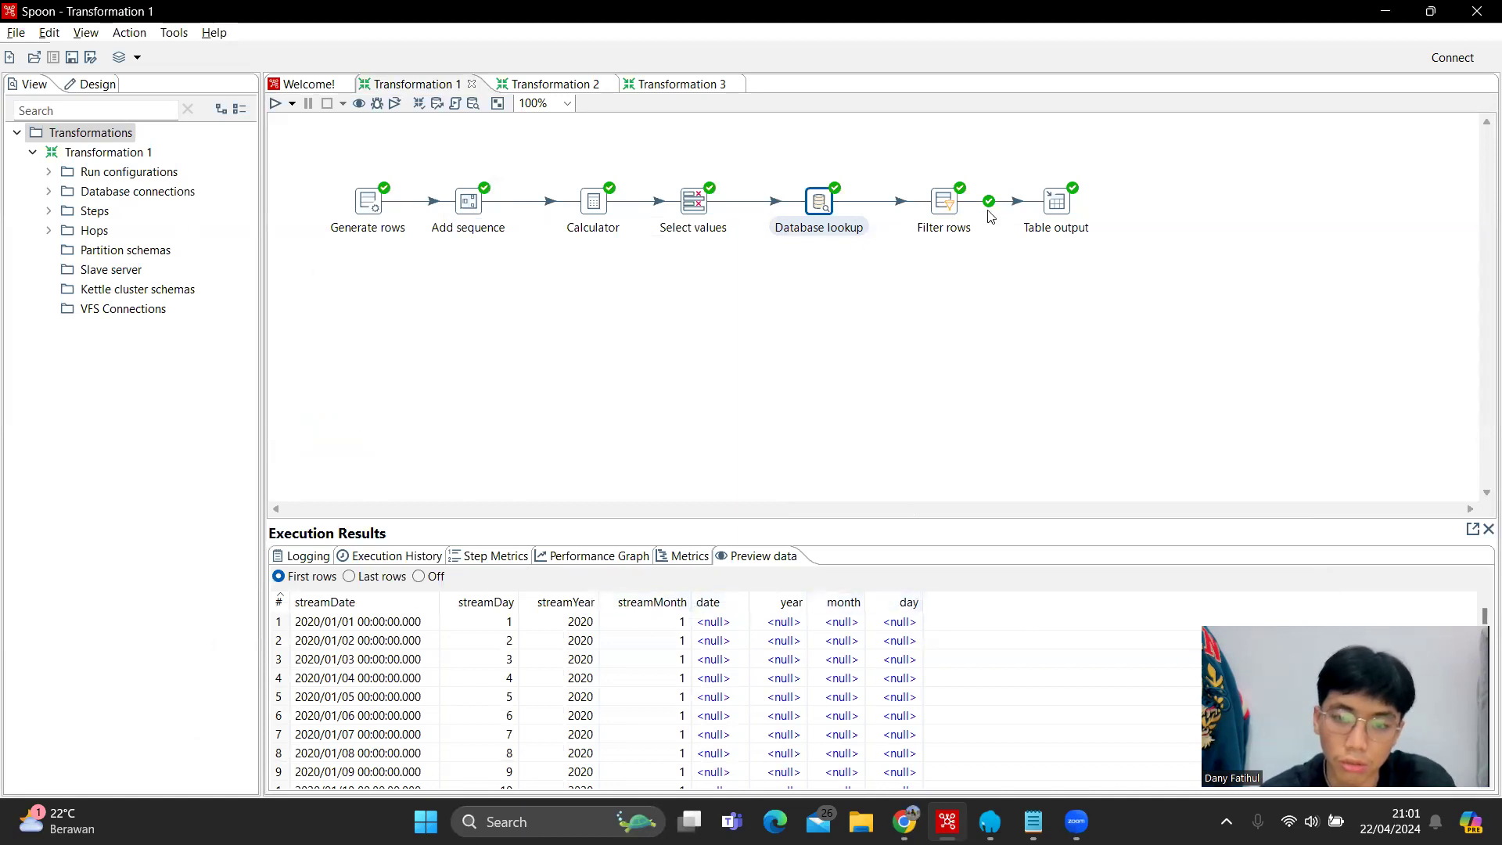
Examine the Filter rows step's preview data and its null-check condition on date, year, month and day
{"action": "left_click", "coordinate": [945, 202]}
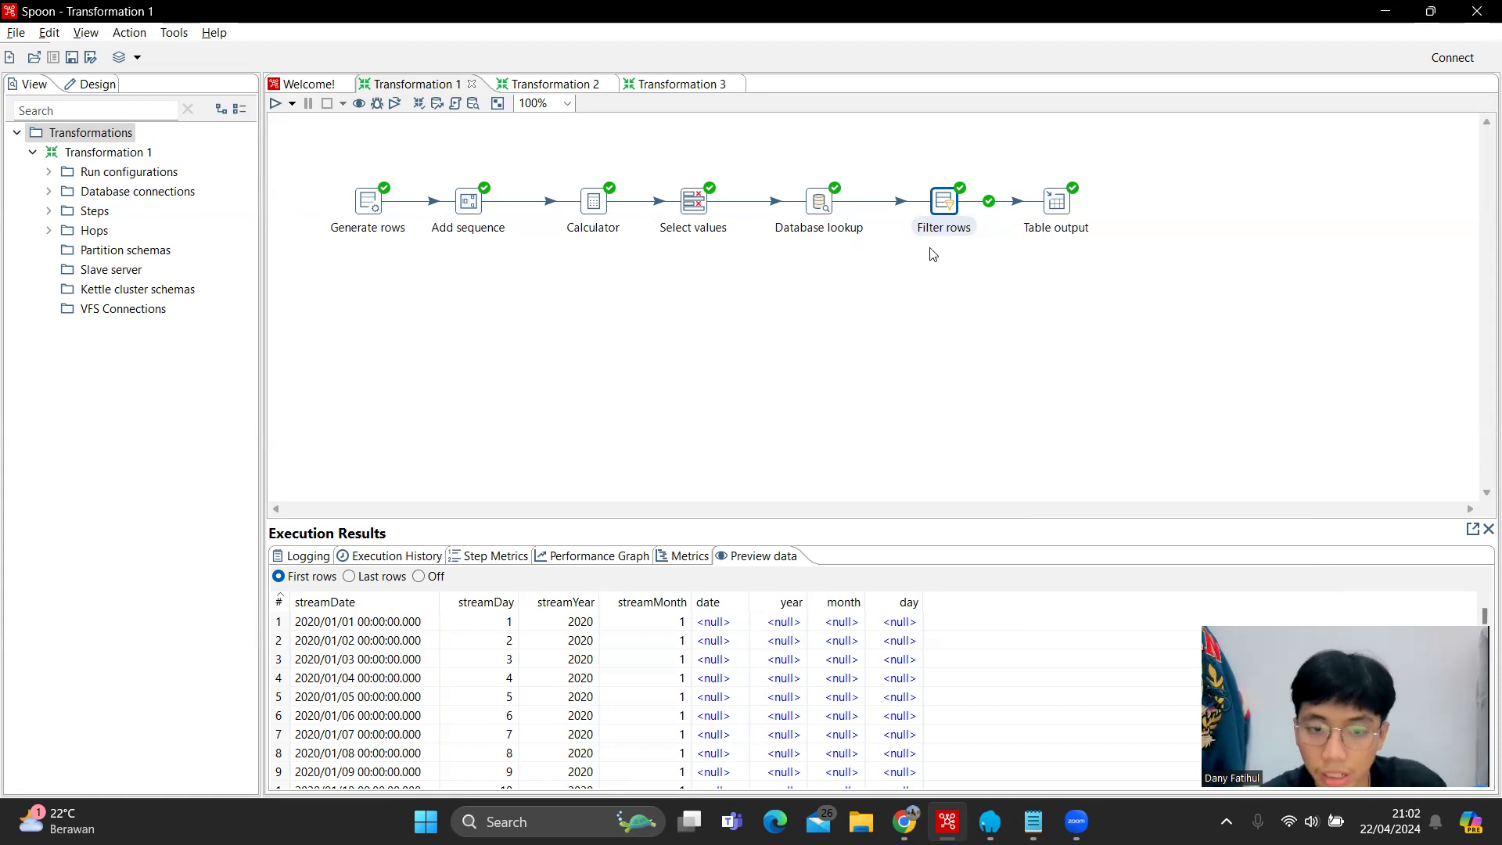
{"action": "double_click", "coordinate": [948, 205]}
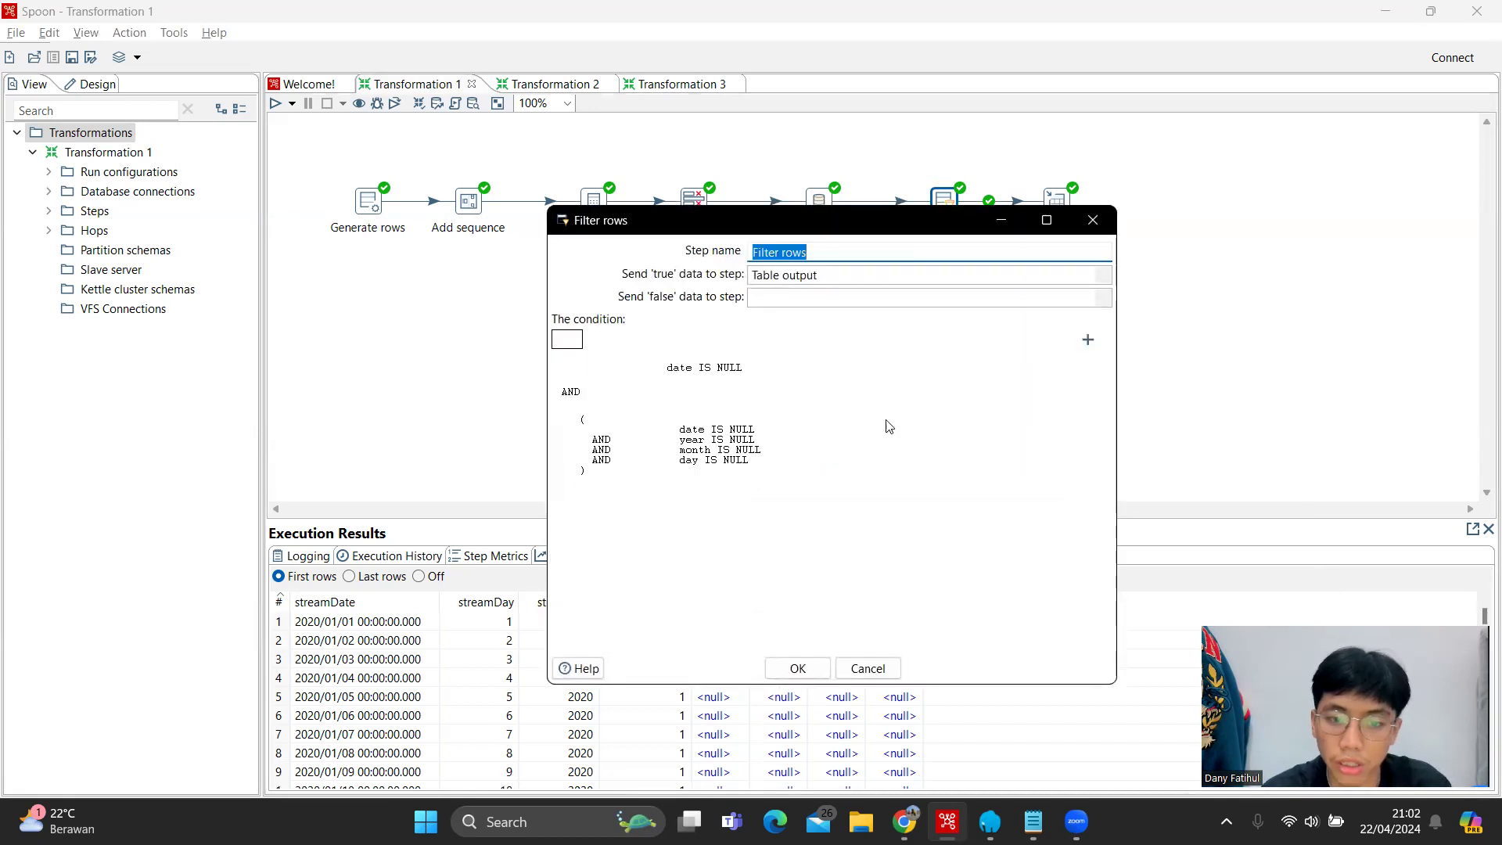
{"action": "left_click", "coordinate": [1093, 220]}
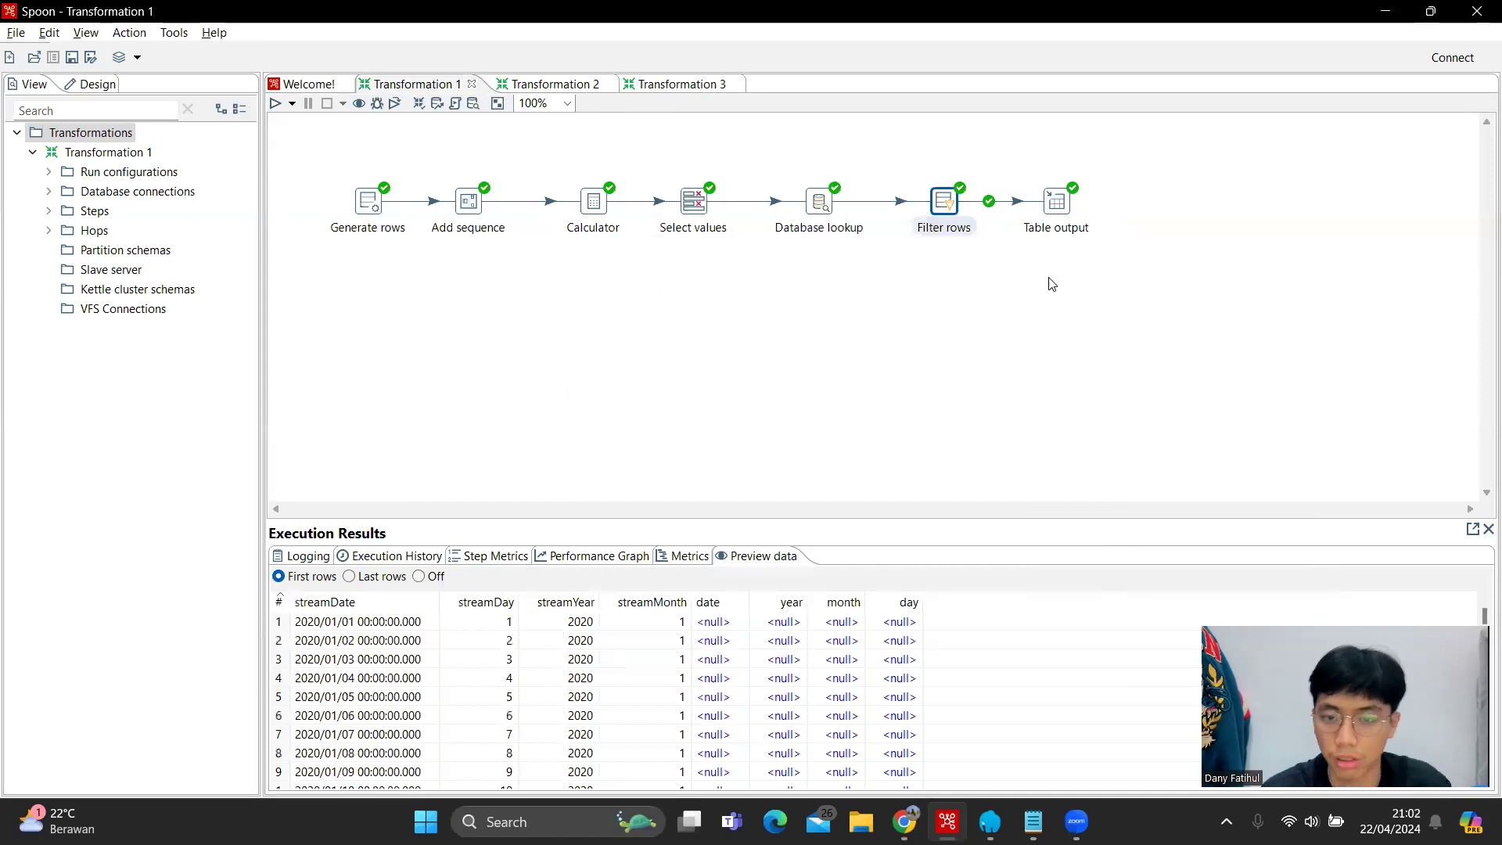
View the Table output step's preview rows, and browse the dimdate table of uts_bi in phpMyAdmin
{"action": "left_click", "coordinate": [1053, 203]}
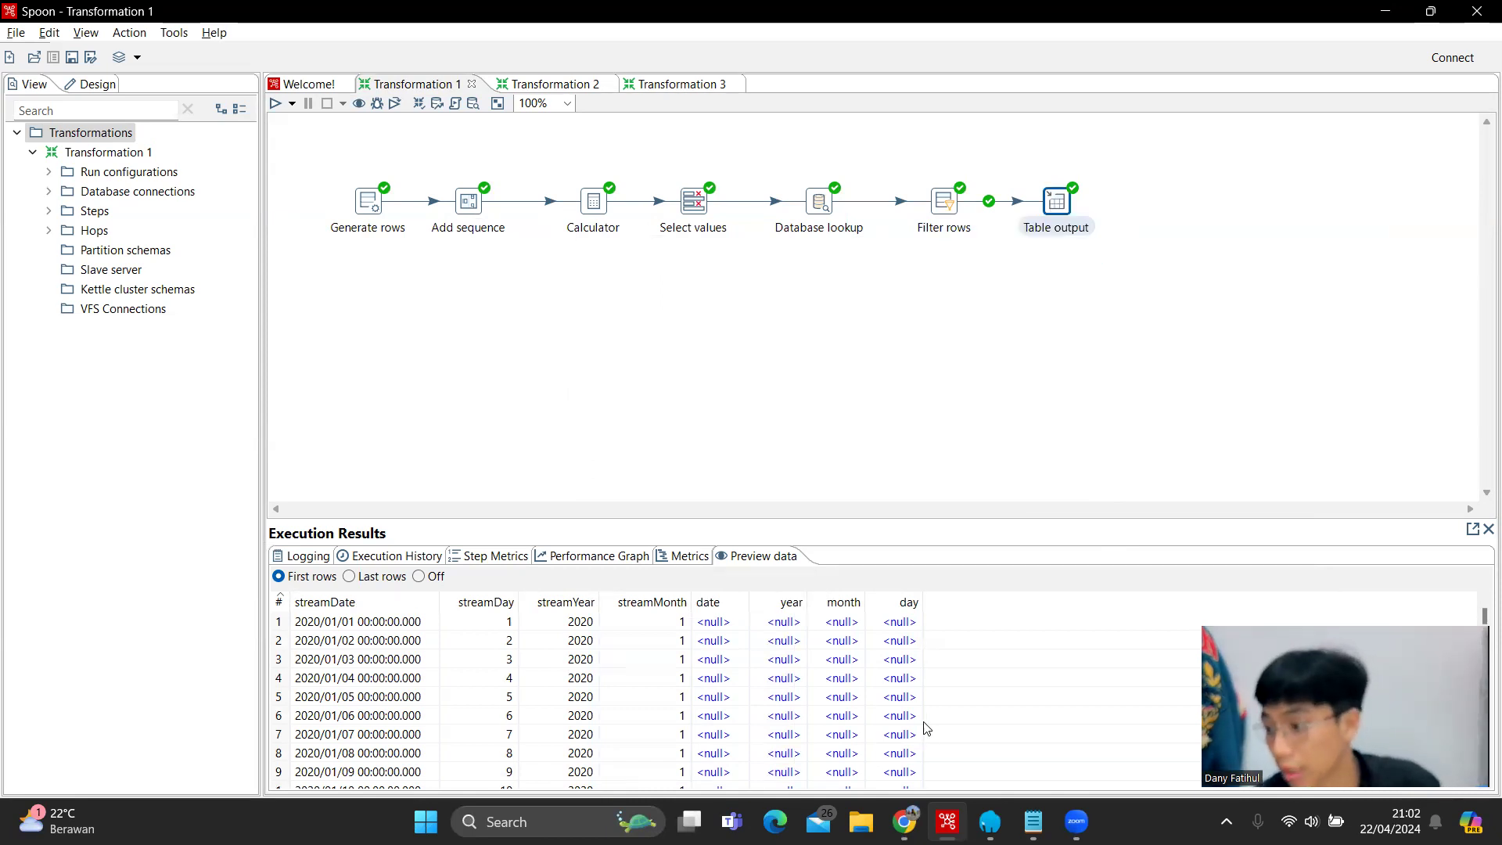
{"action": "left_click", "coordinate": [905, 822]}
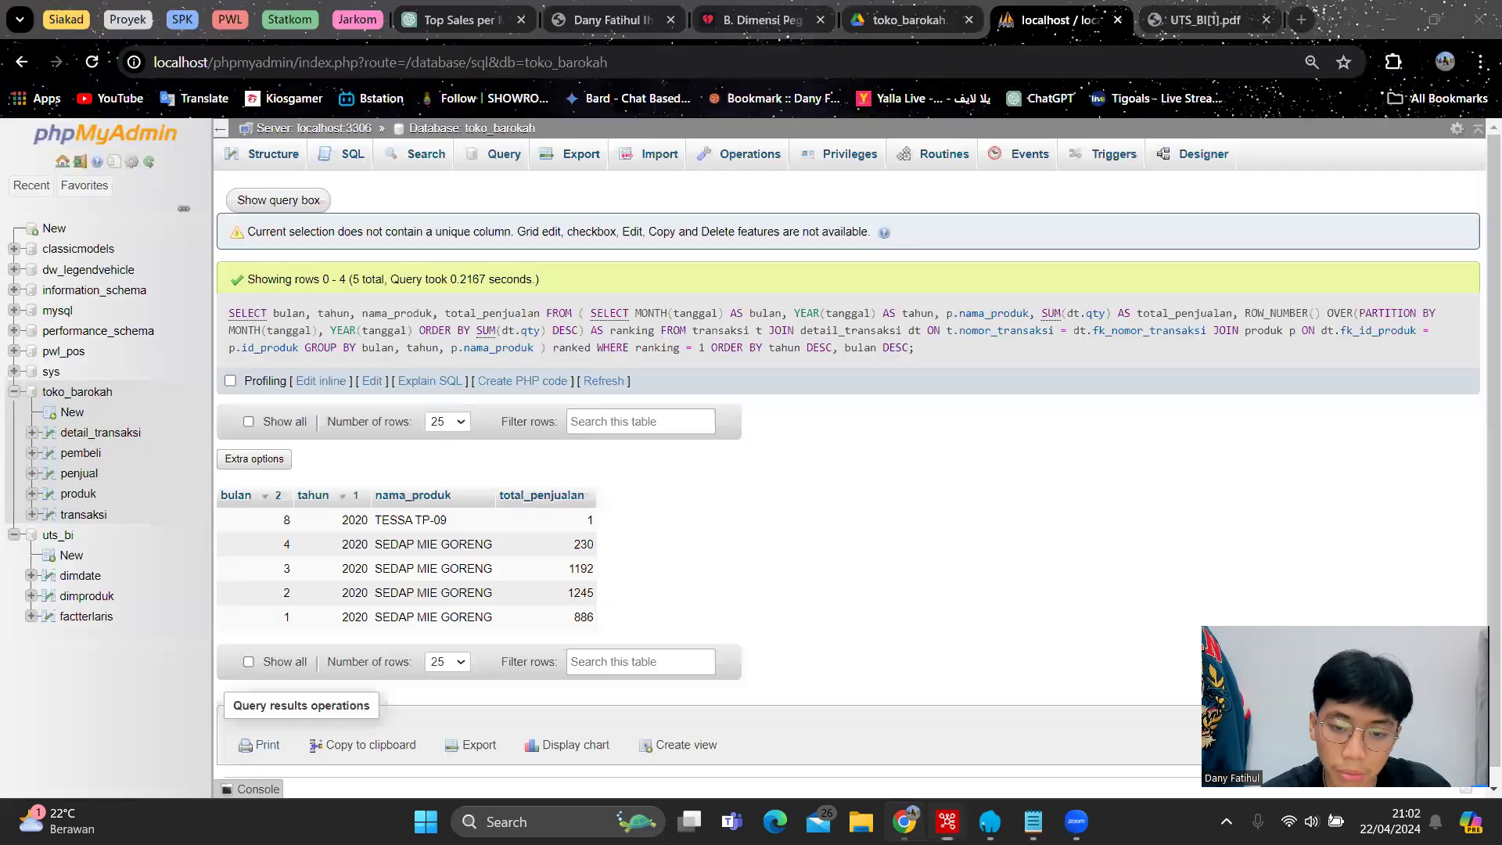
{"action": "left_click", "coordinate": [81, 576]}
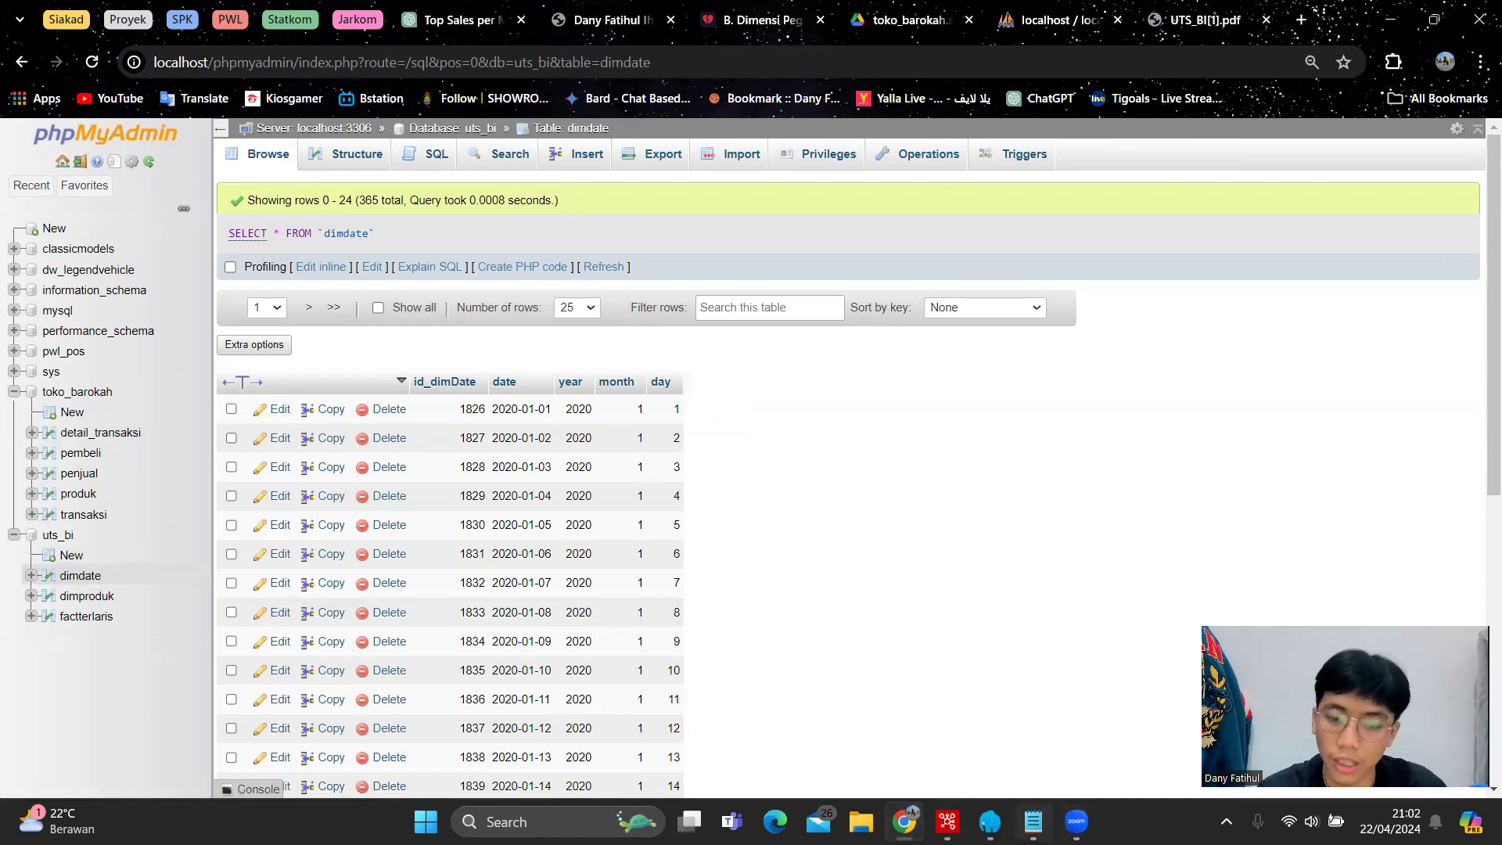
Switch back to Spoon and show Transformation 2
{"action": "mouse_move", "coordinate": [1093, 816]}
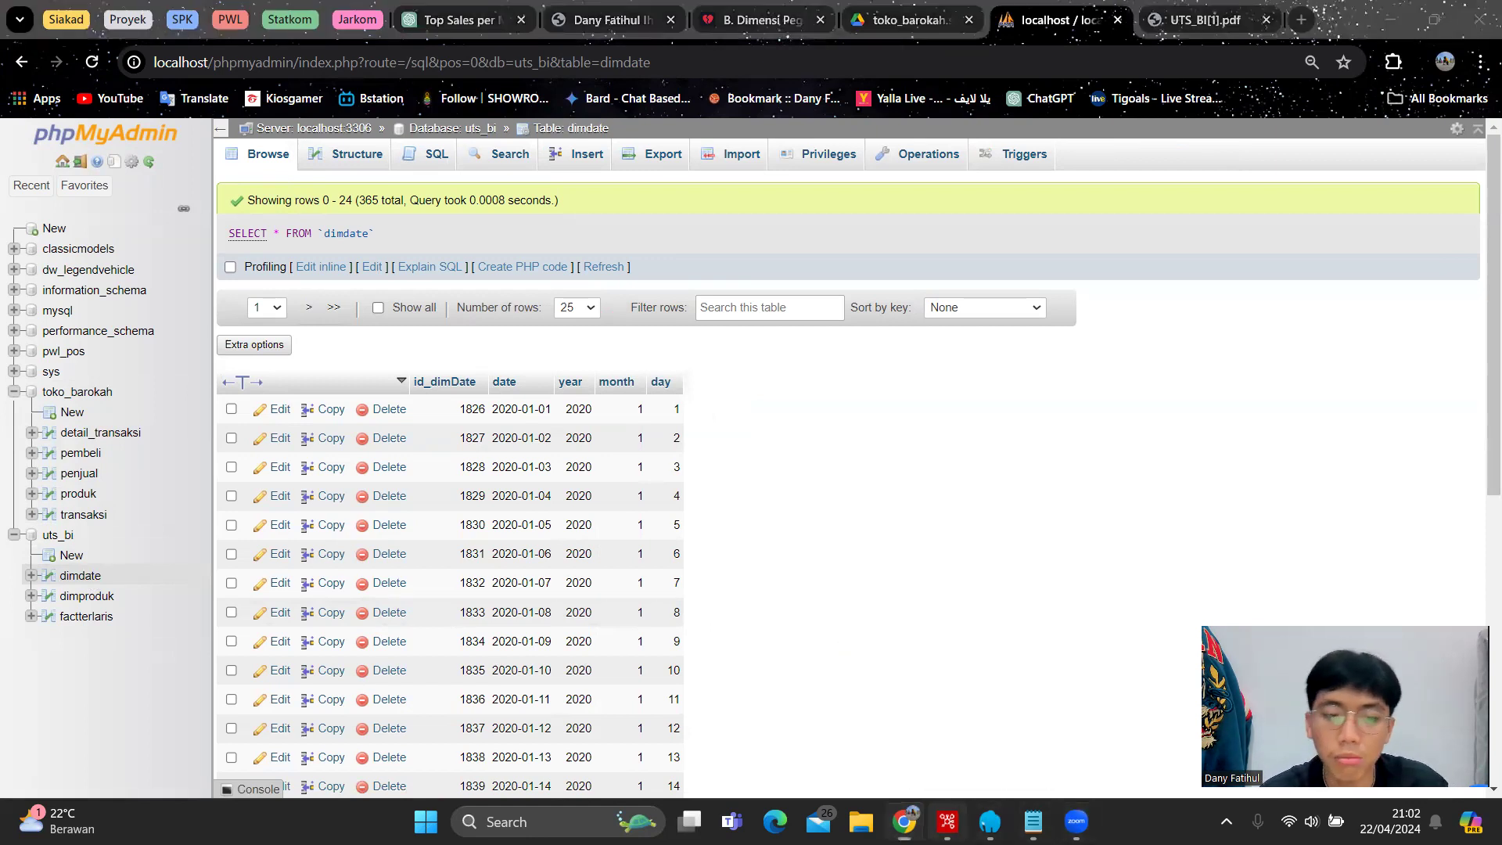
{"action": "left_click", "coordinate": [948, 821]}
{"action": "left_click", "coordinate": [543, 86]}
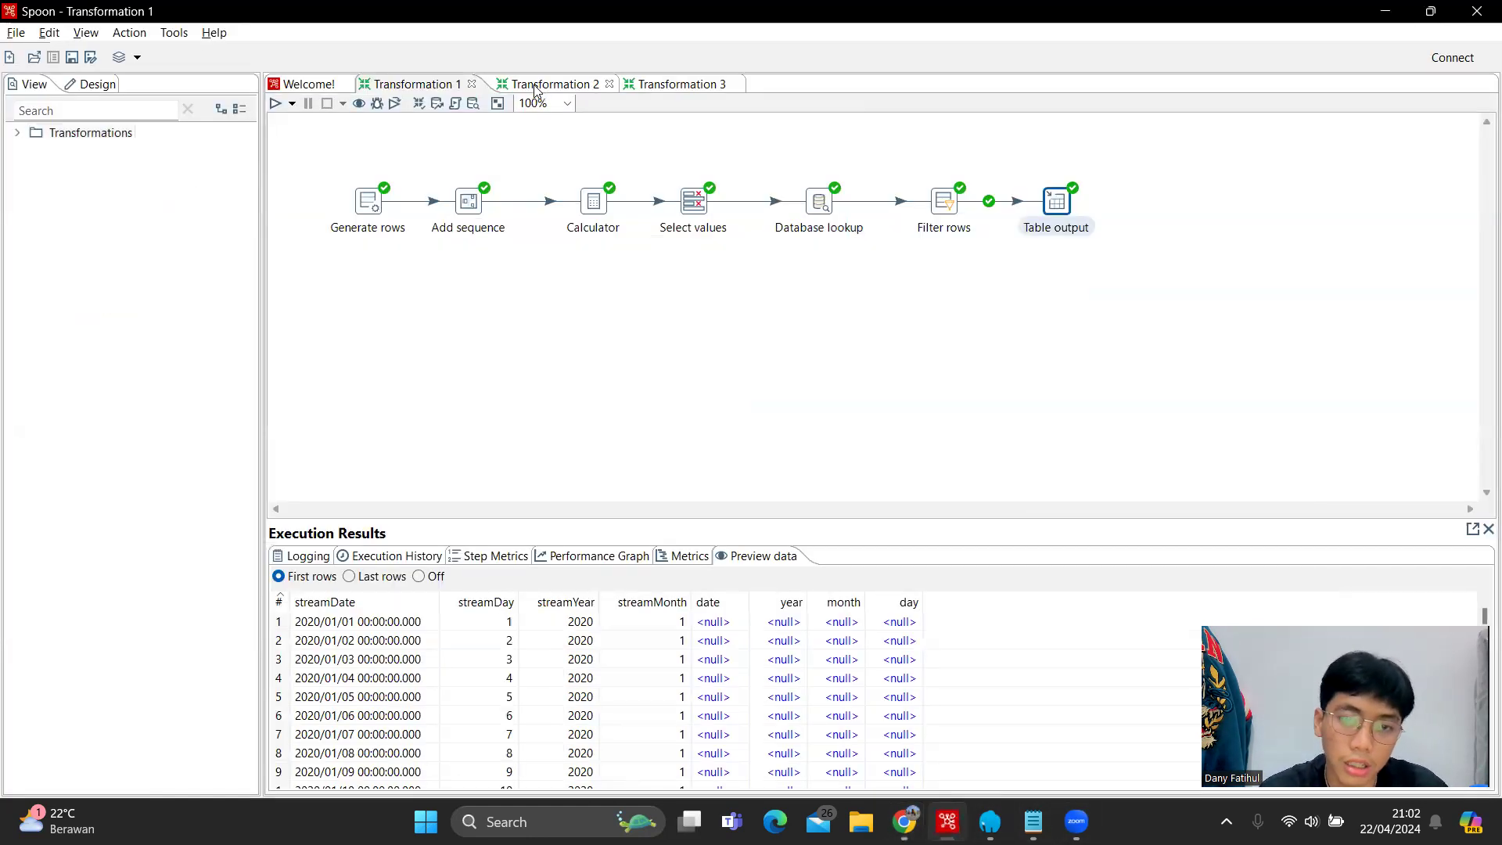
{"action": "left_click", "coordinate": [436, 84]}
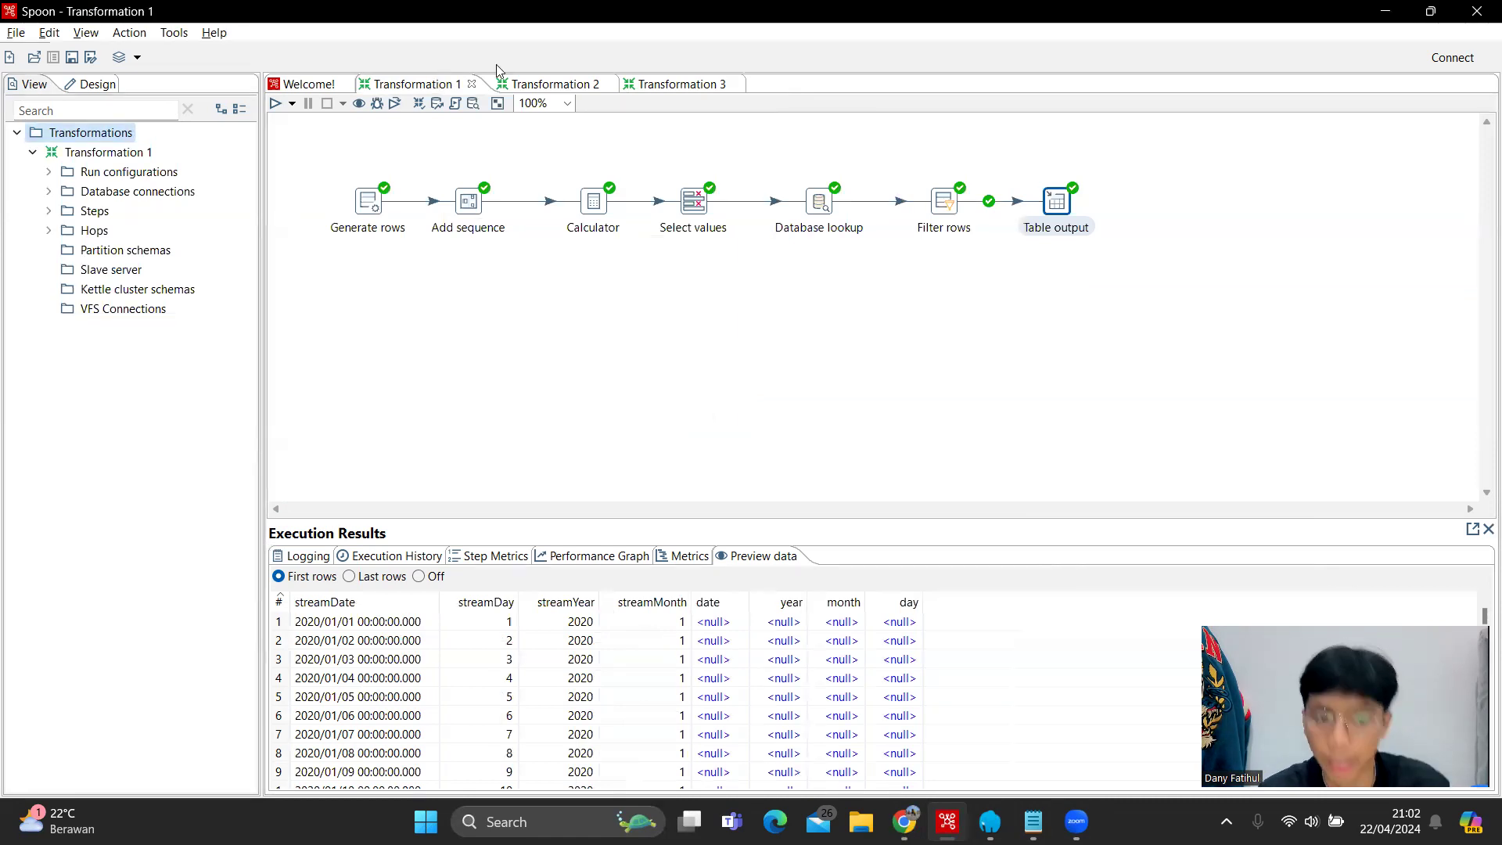
{"action": "left_click", "coordinate": [557, 83]}
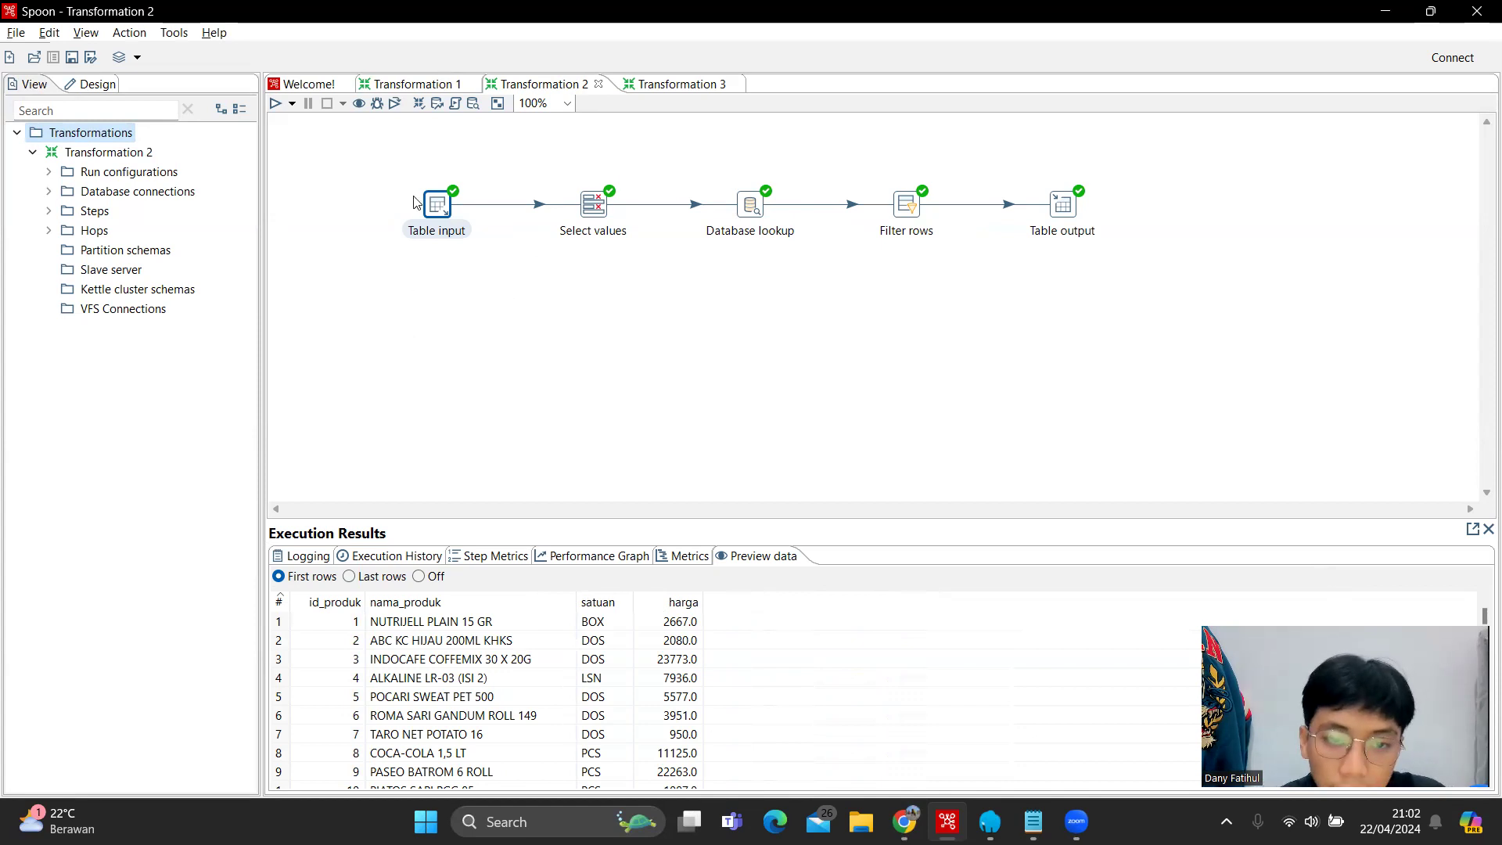
Examine the Table input step's connection and SQL query on produk, and view its toko_barokah source database in phpMyAdmin
{"action": "mouse_move", "coordinate": [436, 208]}
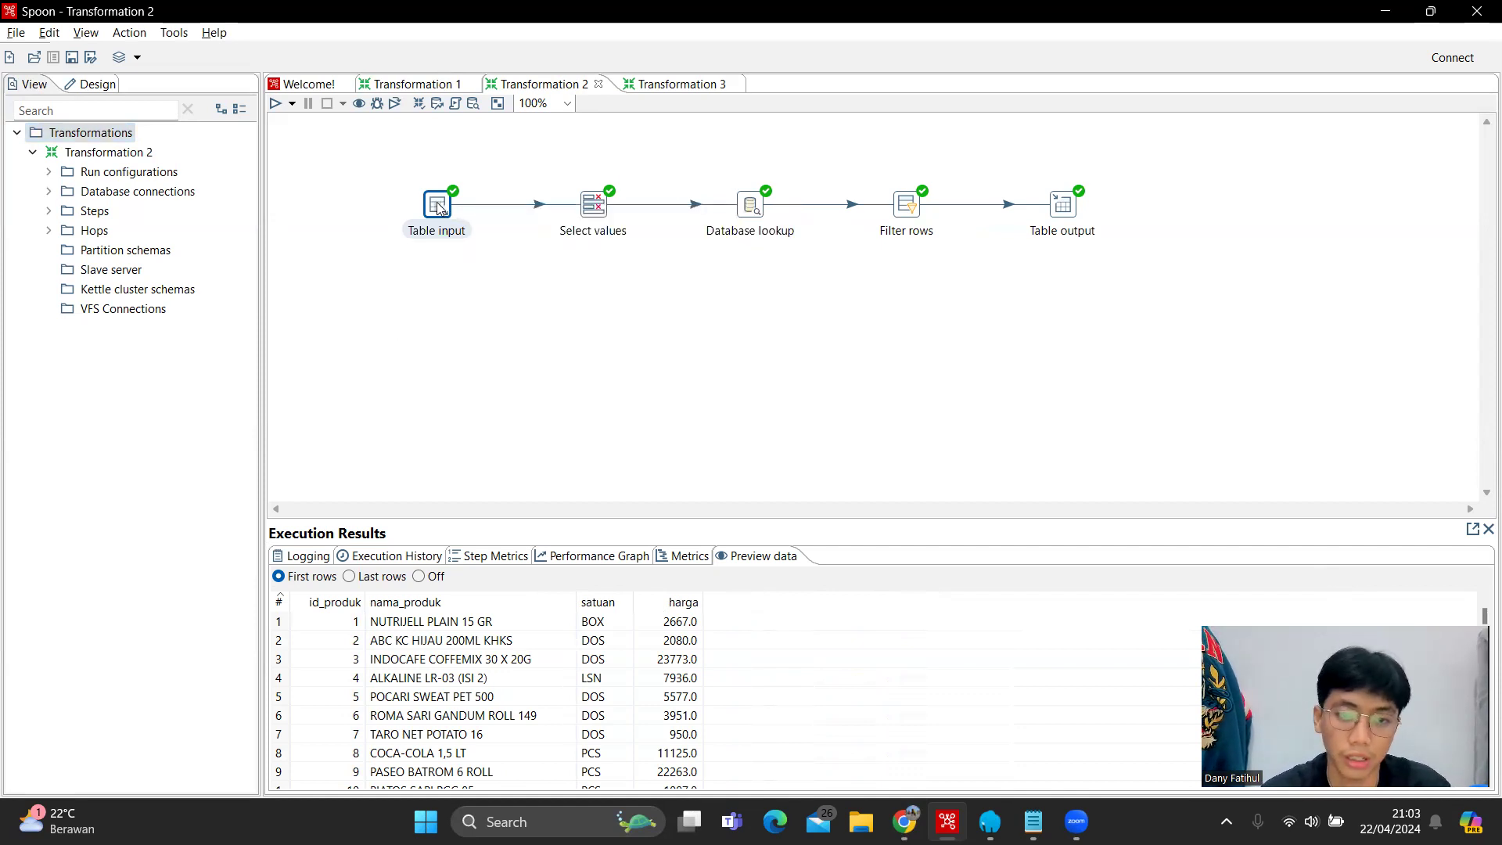
{"action": "double_click", "coordinate": [438, 205]}
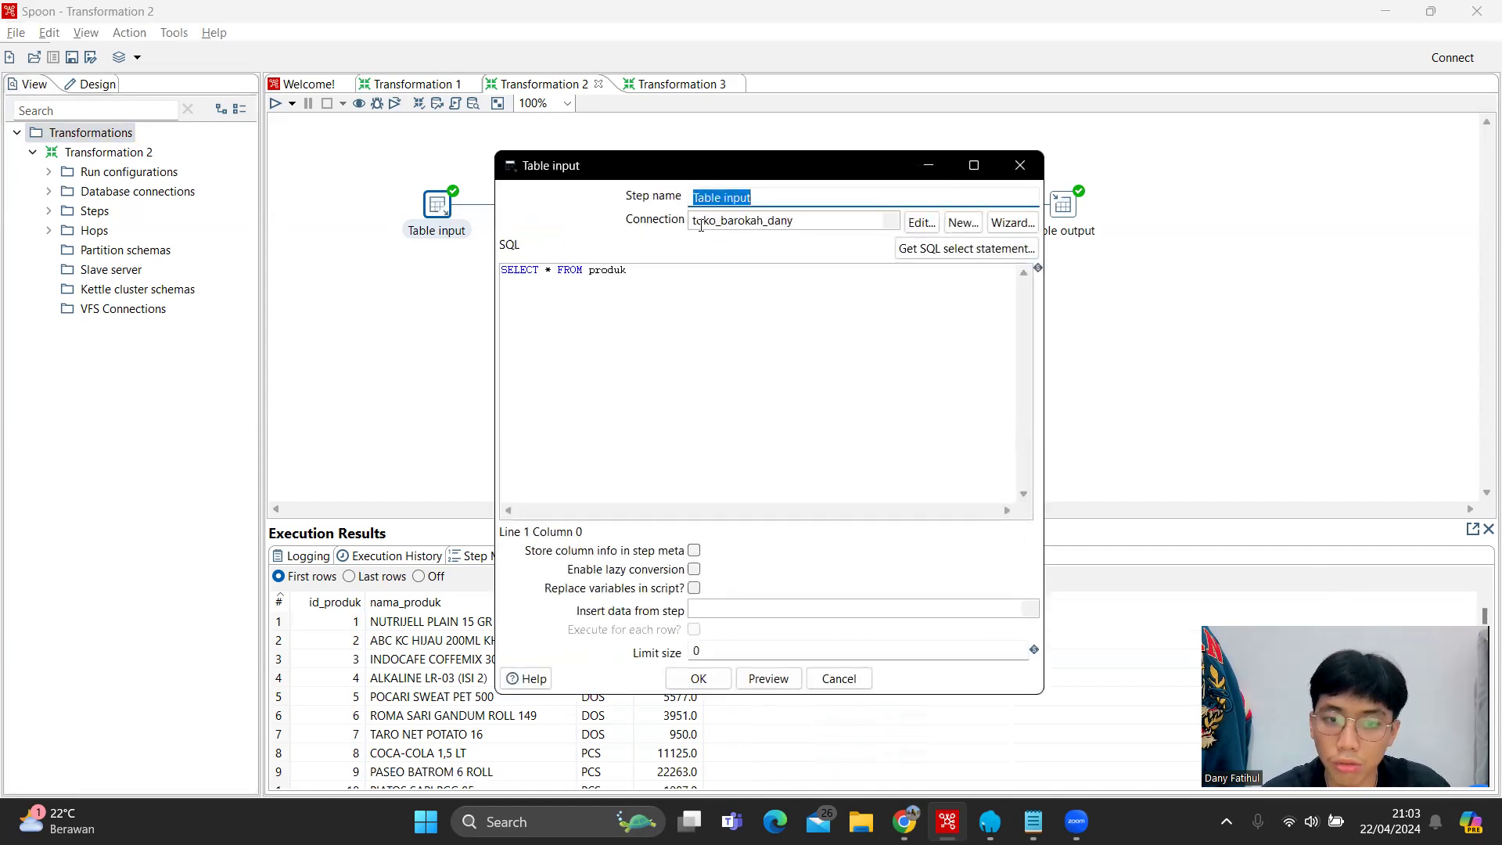
{"action": "left_click", "coordinate": [929, 166]}
{"action": "left_click", "coordinate": [135, 779]}
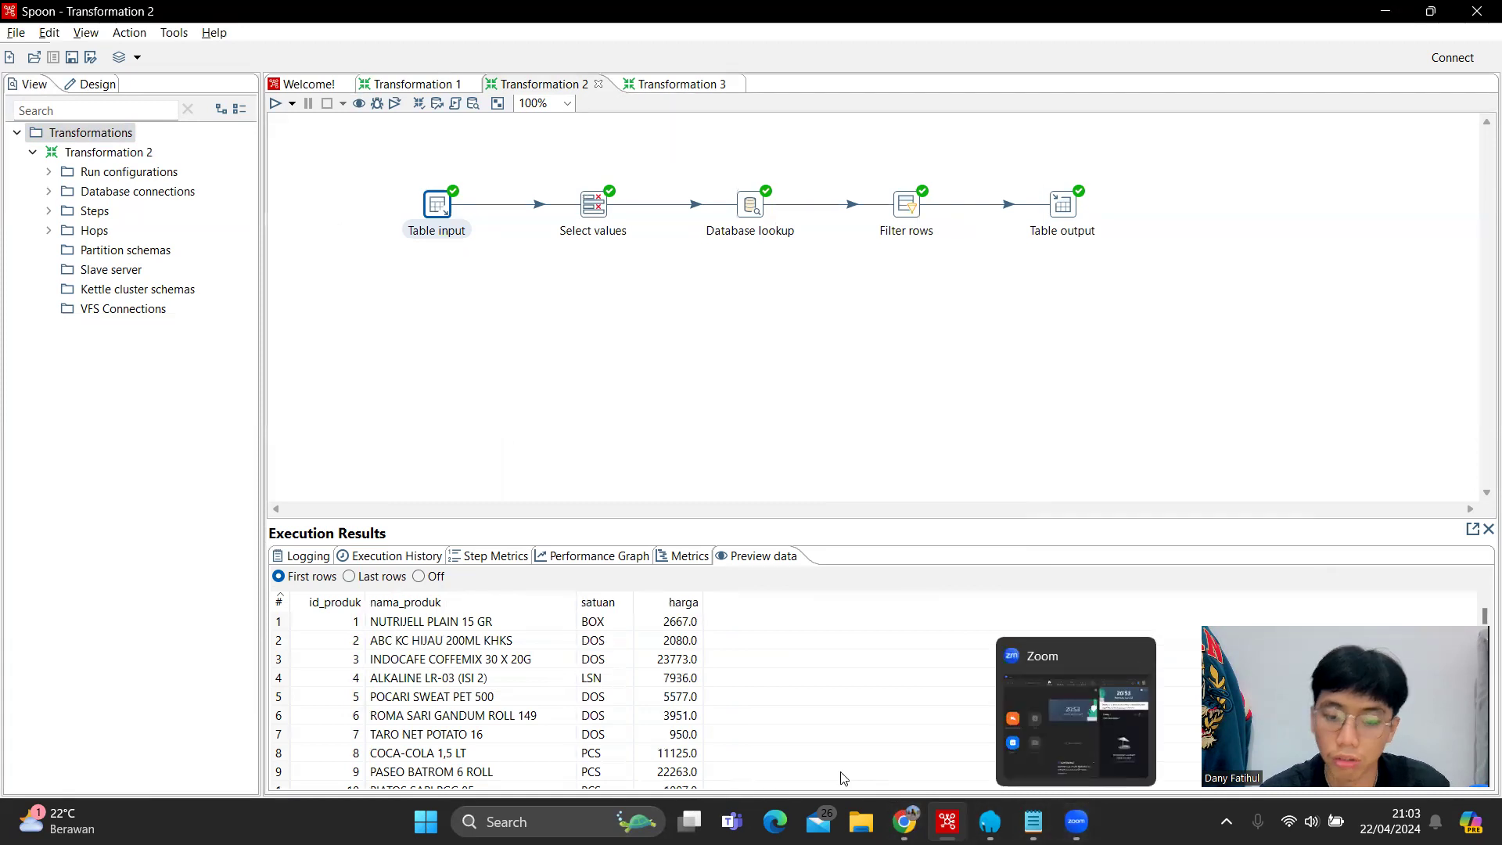
{"action": "left_click", "coordinate": [904, 821]}
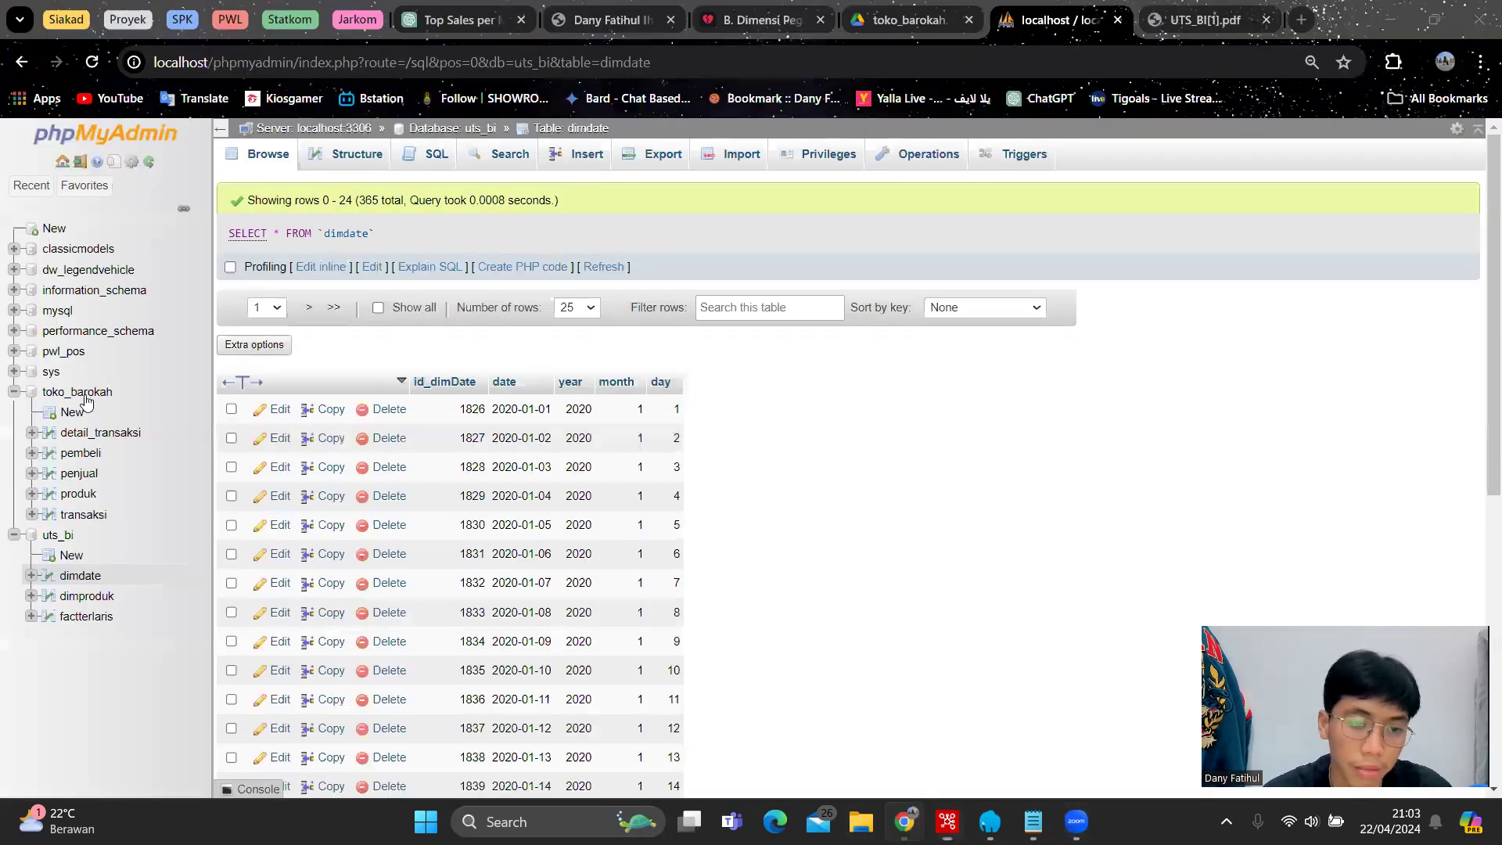
{"action": "mouse_move", "coordinate": [947, 821]}
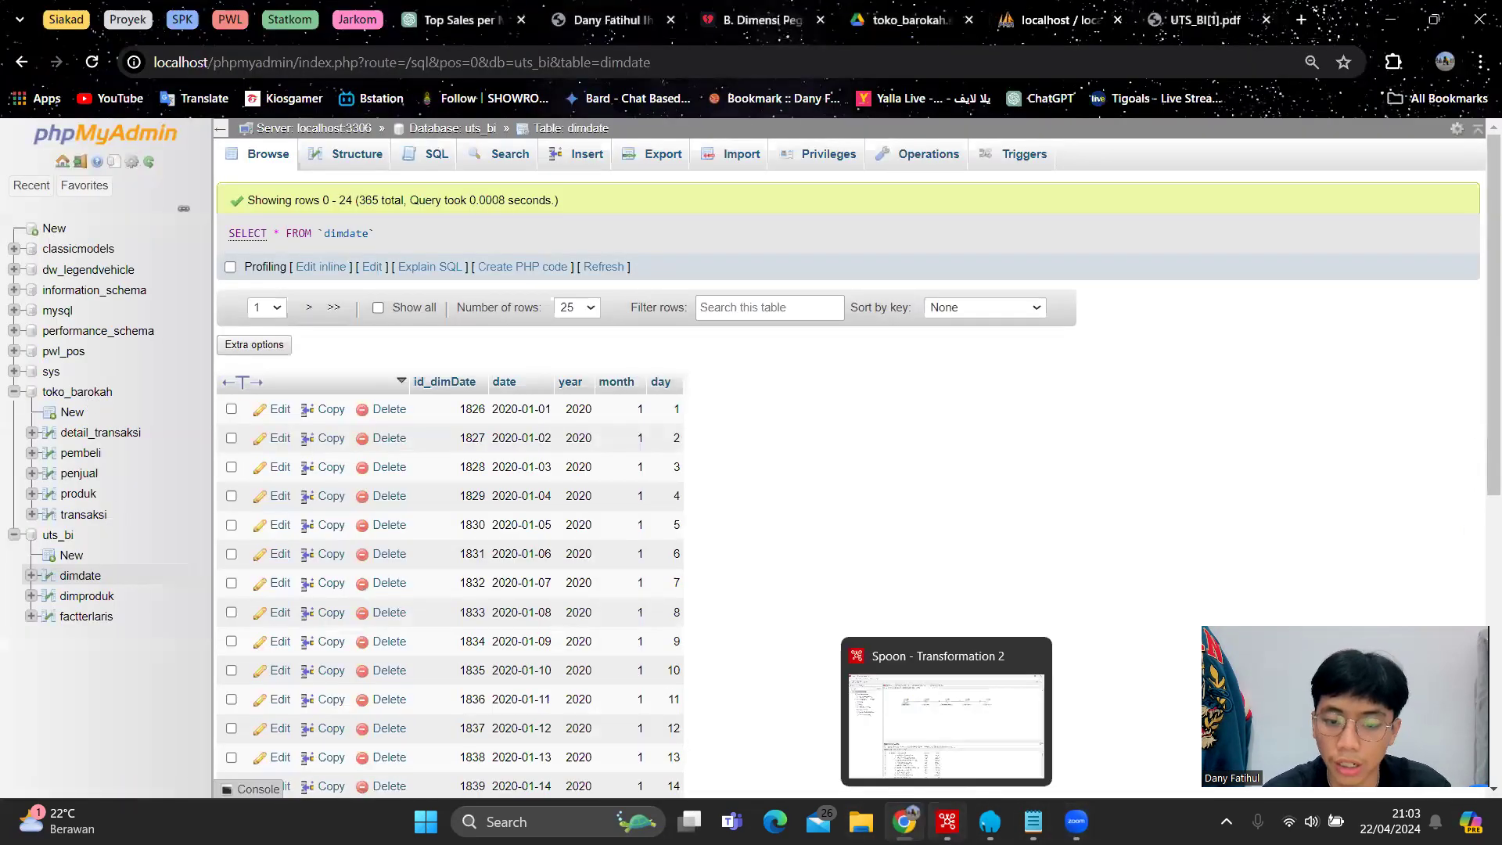
{"action": "left_click", "coordinate": [947, 720]}
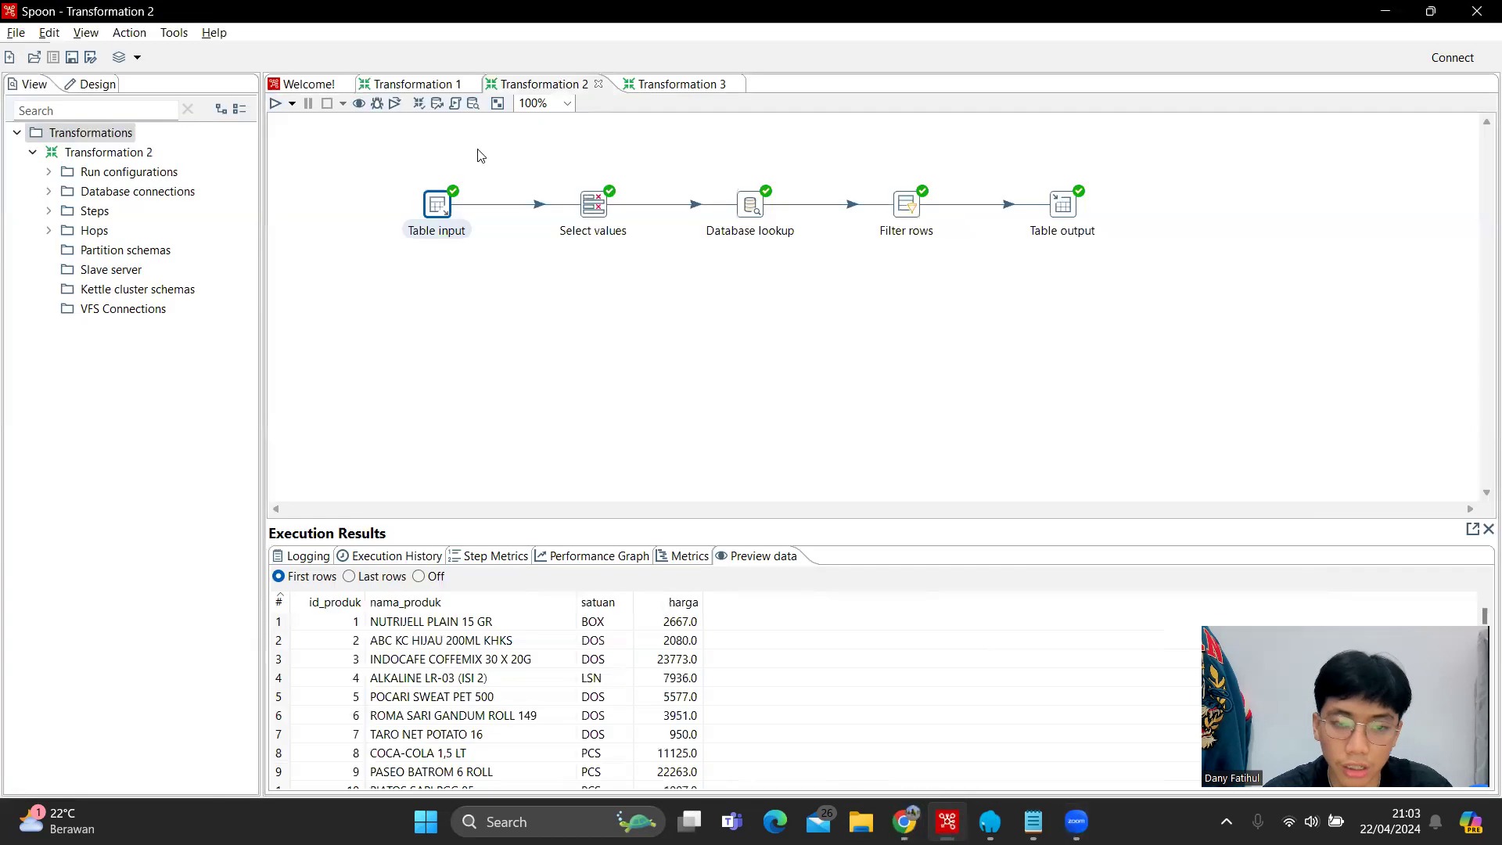
{"action": "double_click", "coordinate": [439, 205]}
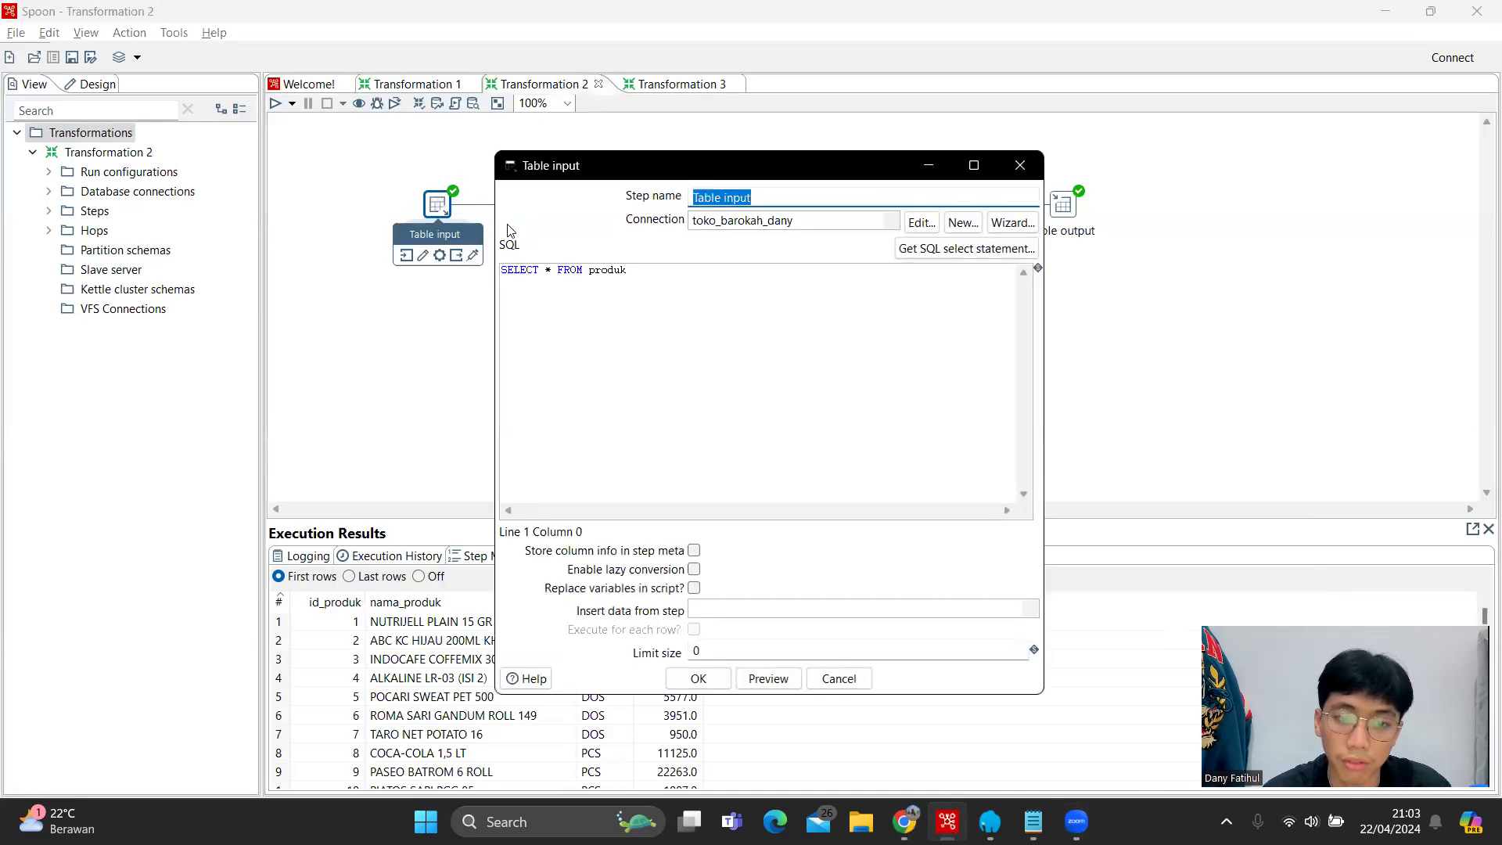
{"action": "left_click", "coordinate": [1020, 165]}
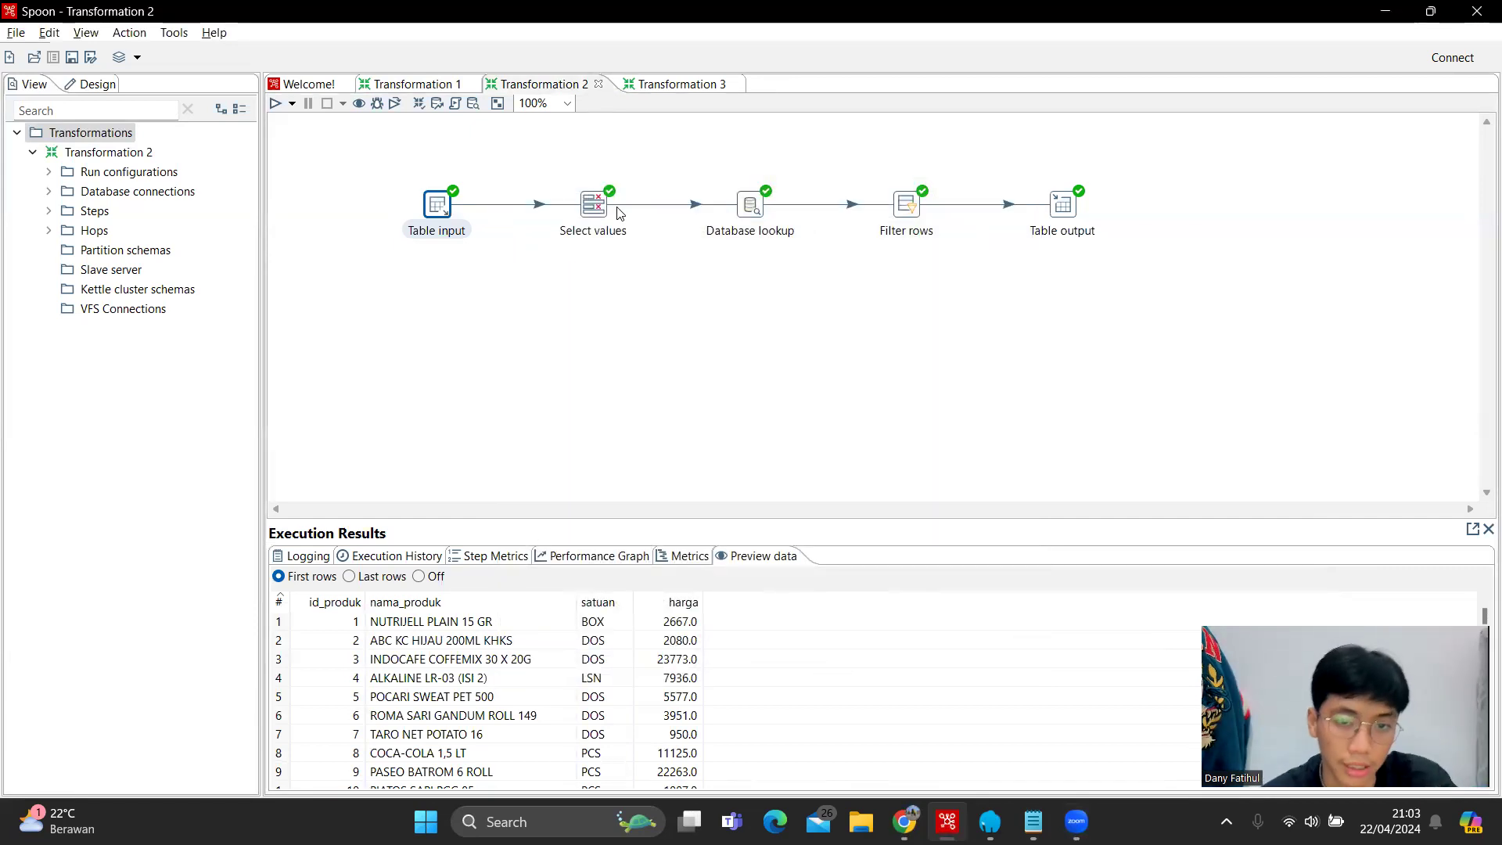
Switch to phpMyAdmin and browse the dimproduk table of uts_bi
{"action": "left_click", "coordinate": [905, 816]}
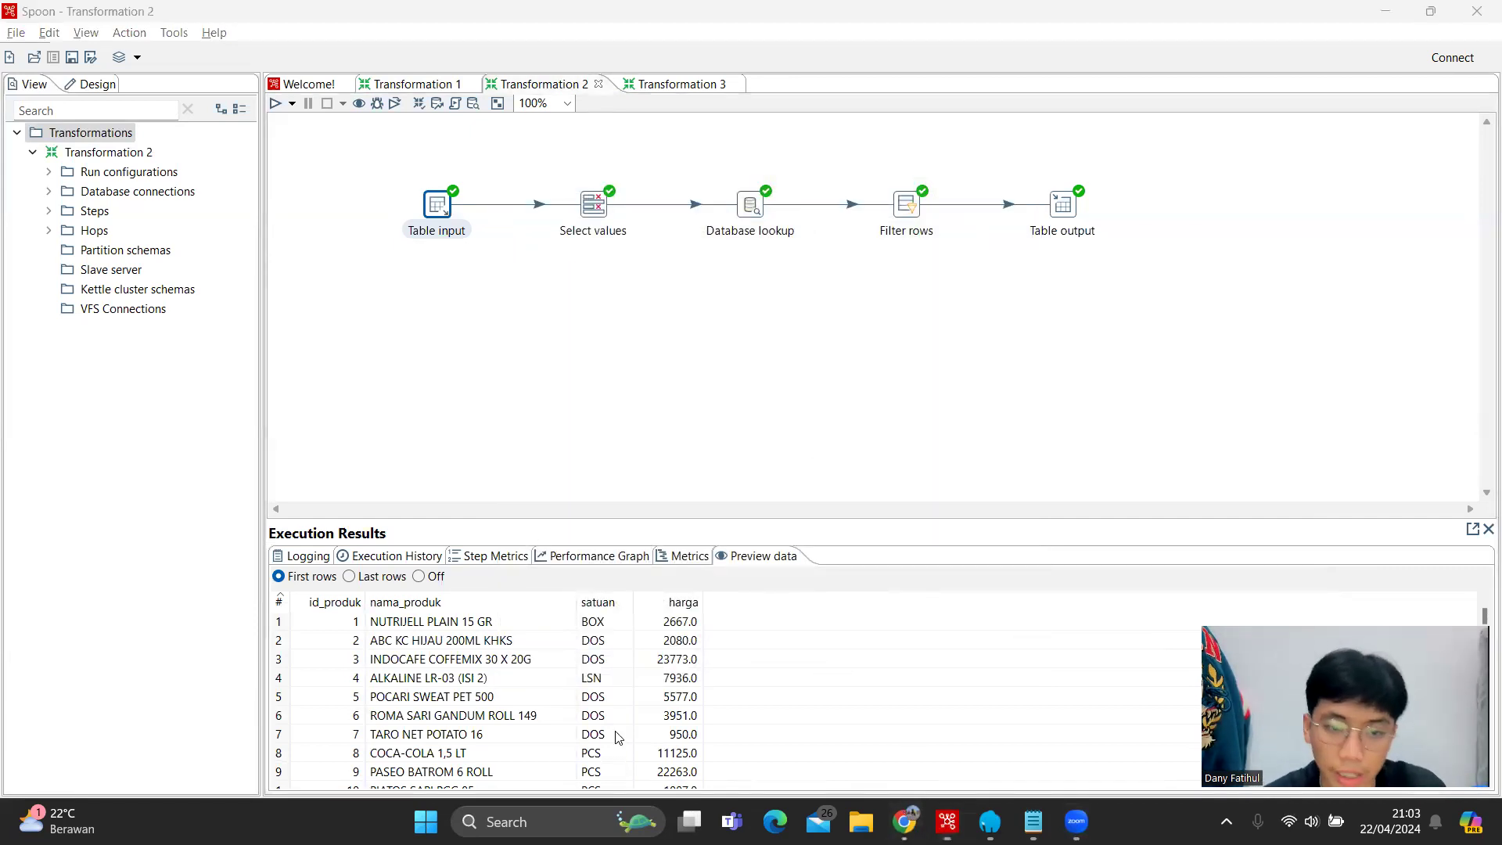
{"action": "left_click", "coordinate": [905, 820]}
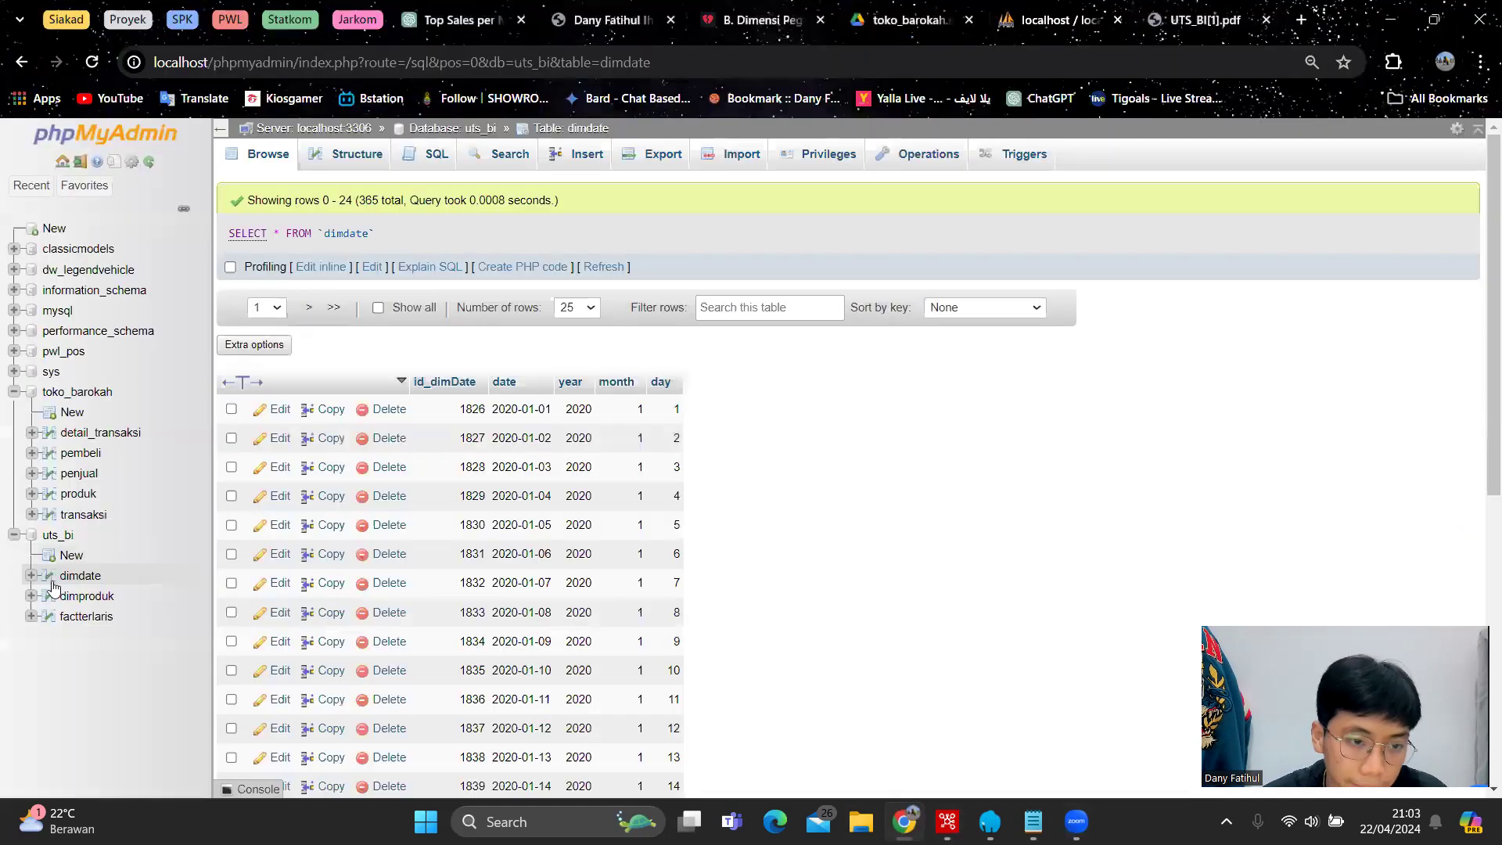
{"action": "left_click", "coordinate": [78, 597]}
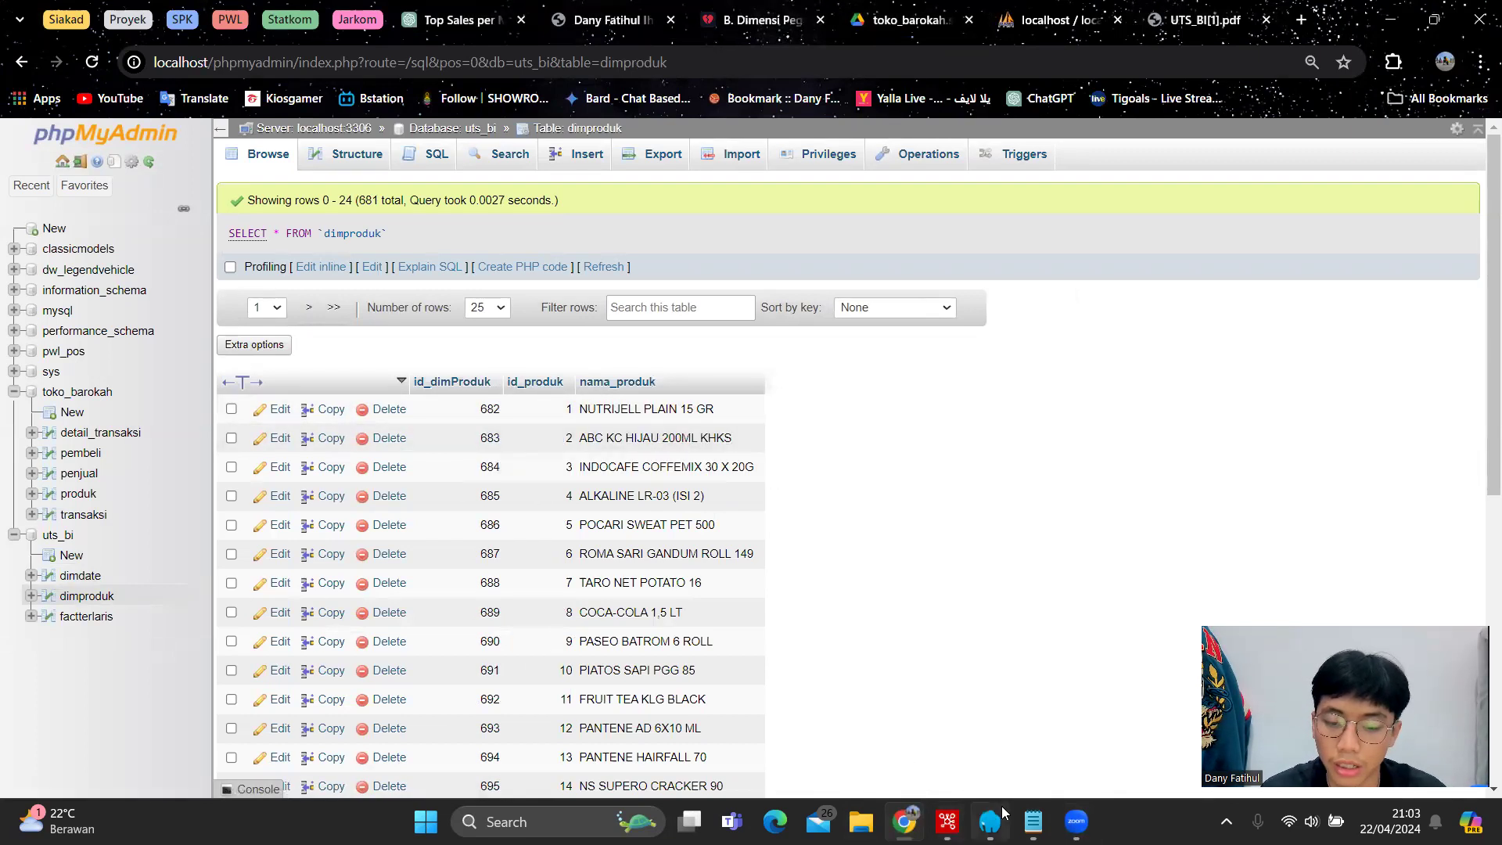
Return to Spoon, examine Transformation 2's Select values renamed and removed fields, and compare its preview rows with the Table input's
{"action": "mouse_move", "coordinate": [990, 821]}
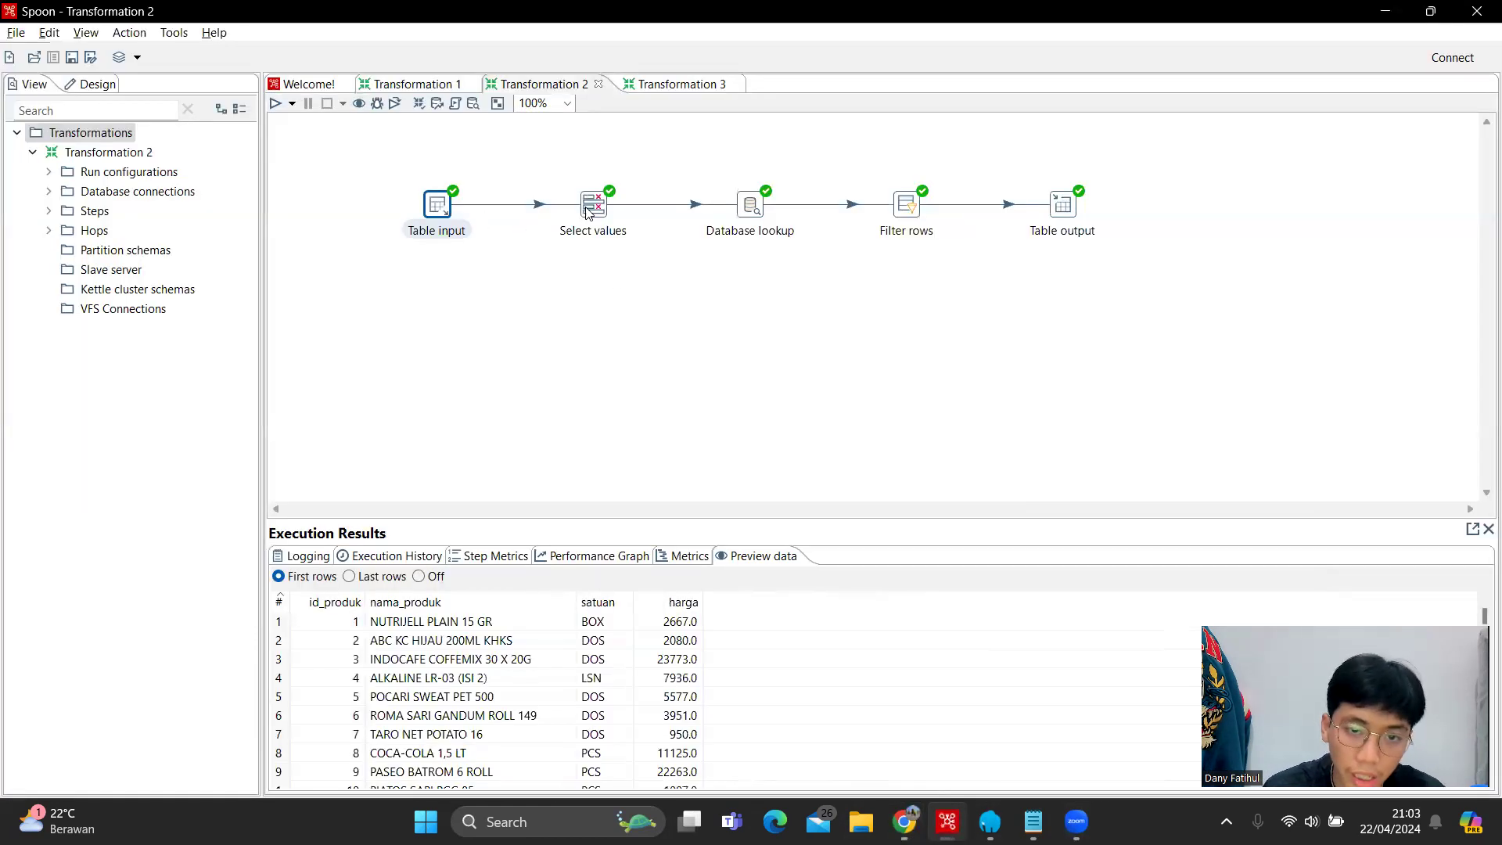
{"action": "double_click", "coordinate": [593, 212]}
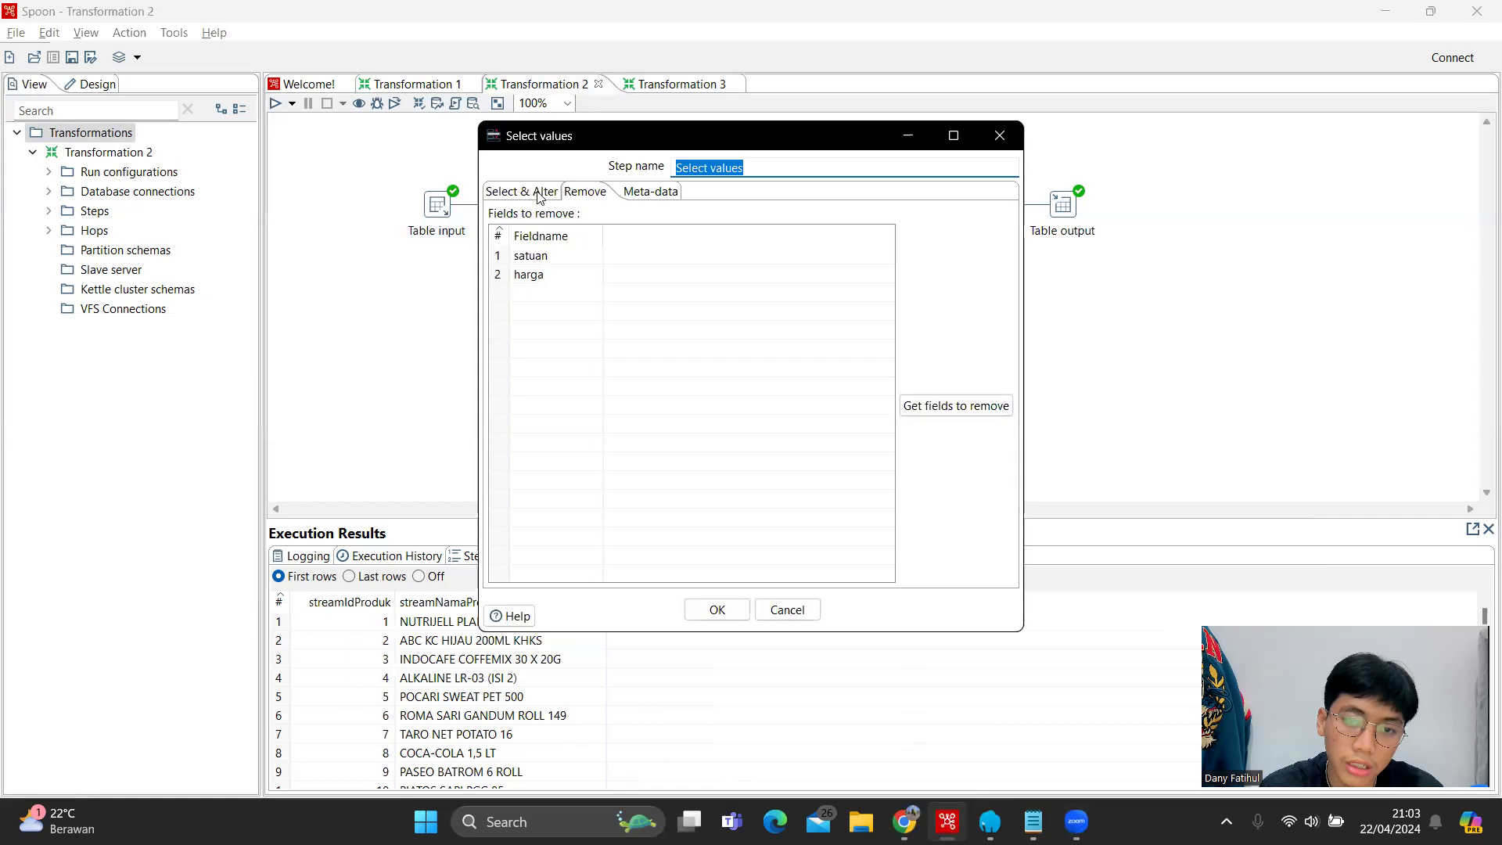
{"action": "left_click", "coordinate": [538, 194]}
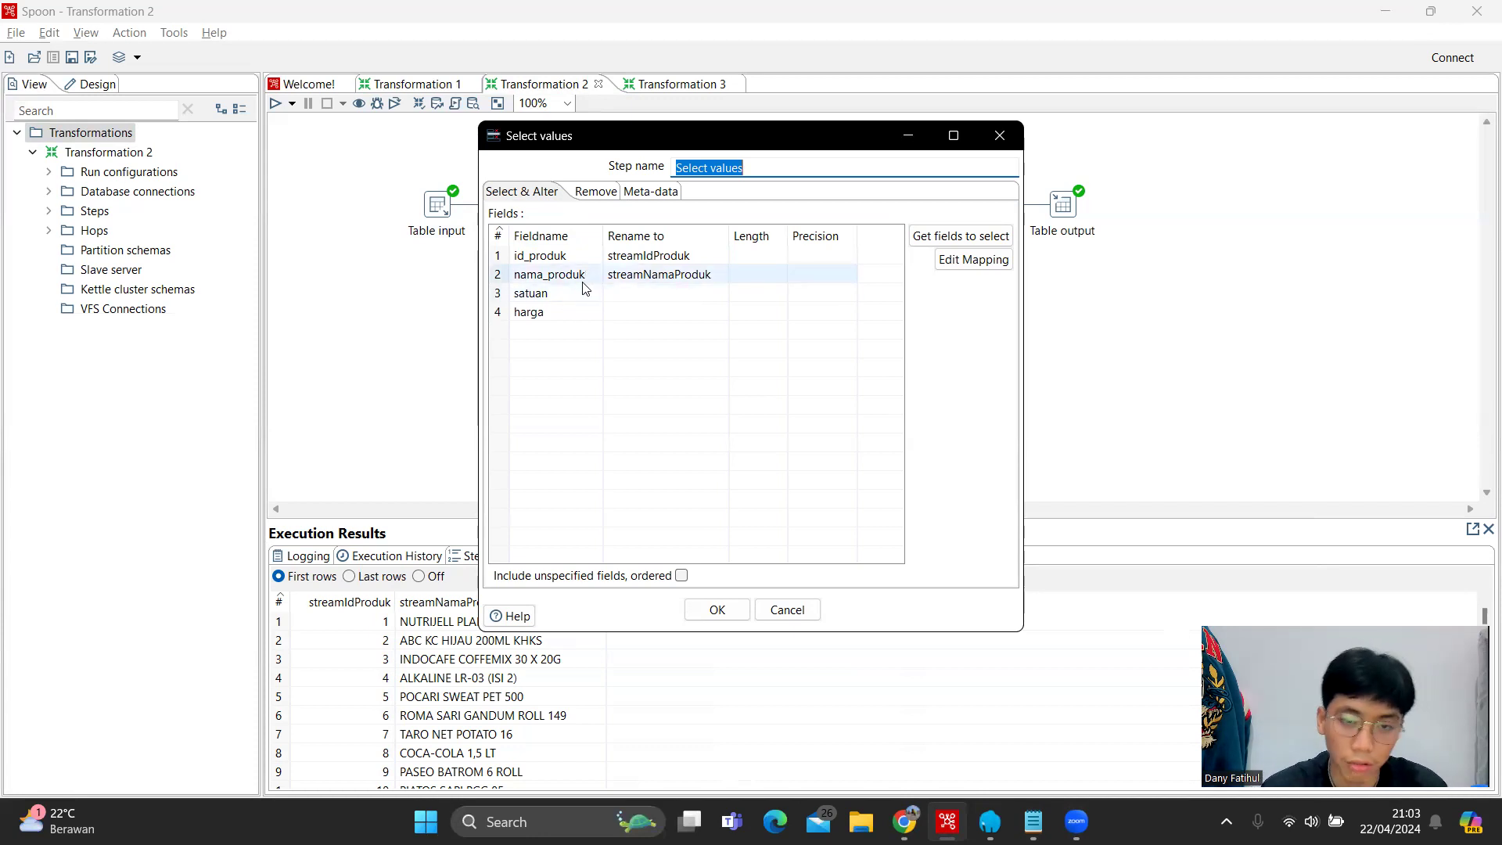
{"action": "left_click", "coordinate": [595, 192]}
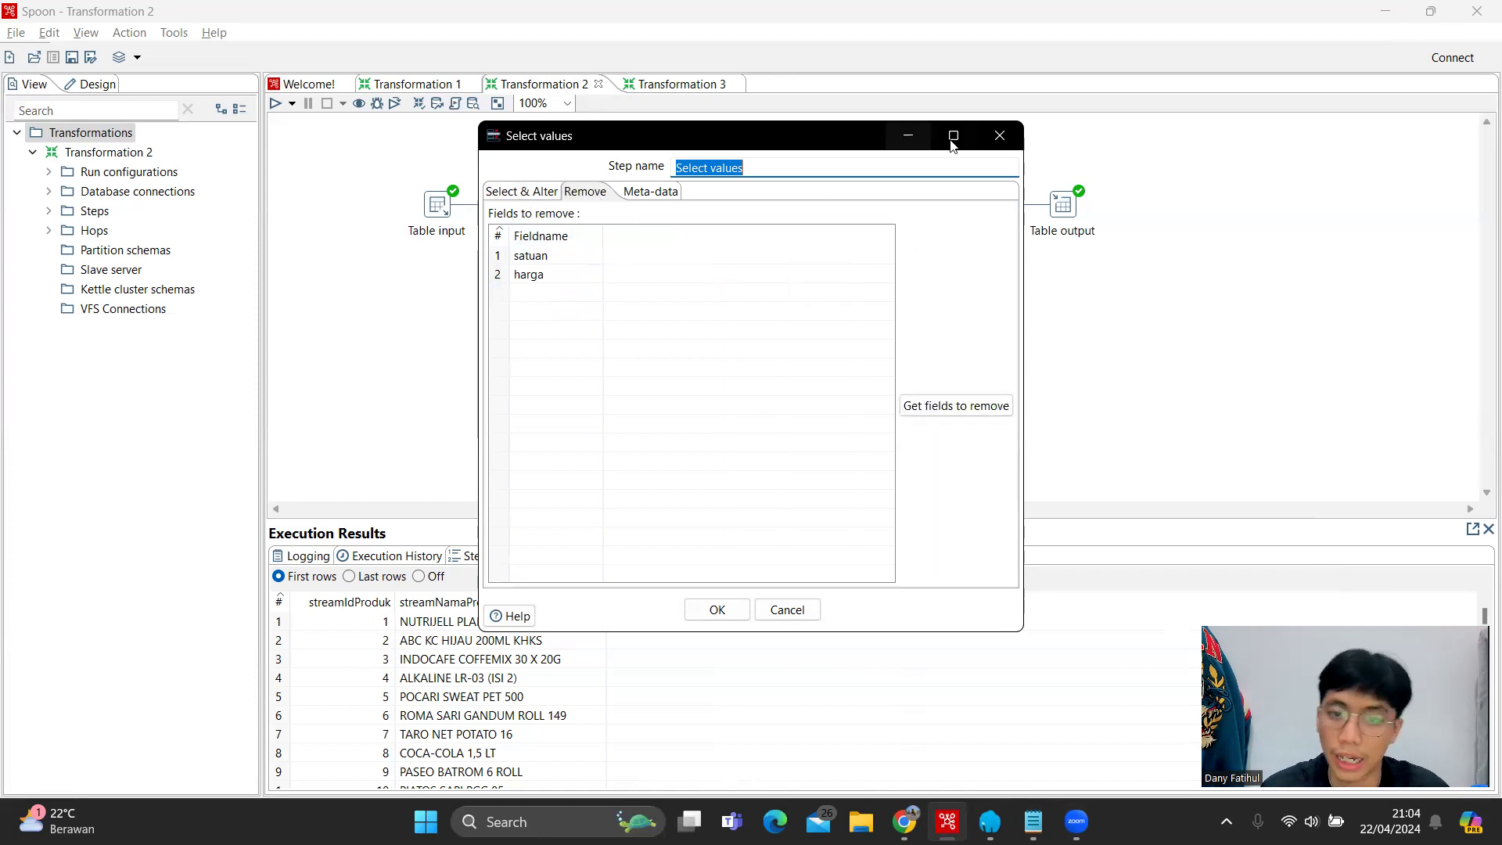
{"action": "left_click", "coordinate": [999, 136]}
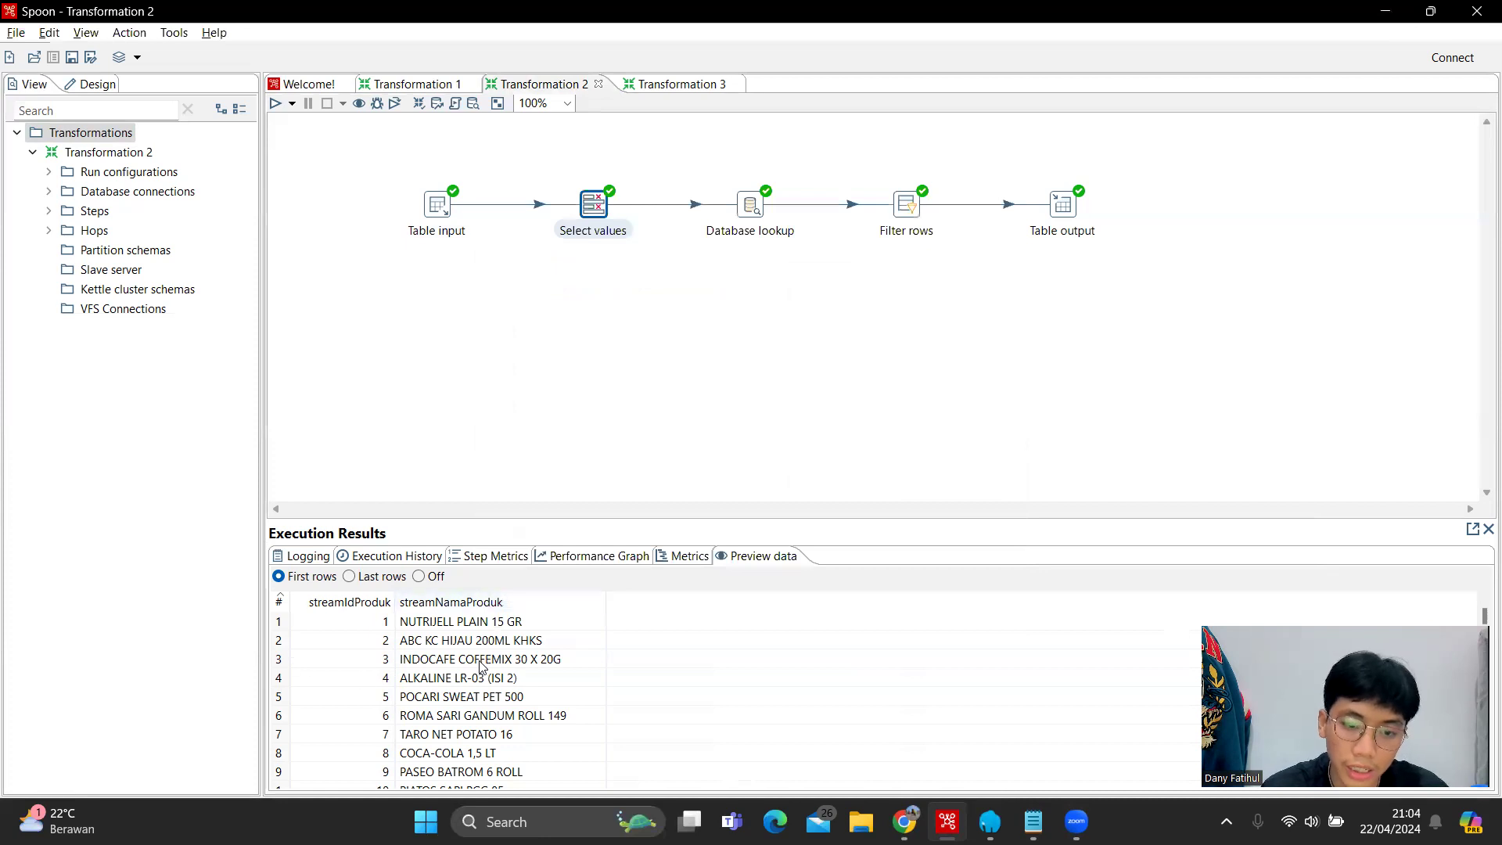
{"action": "left_click", "coordinate": [437, 210]}
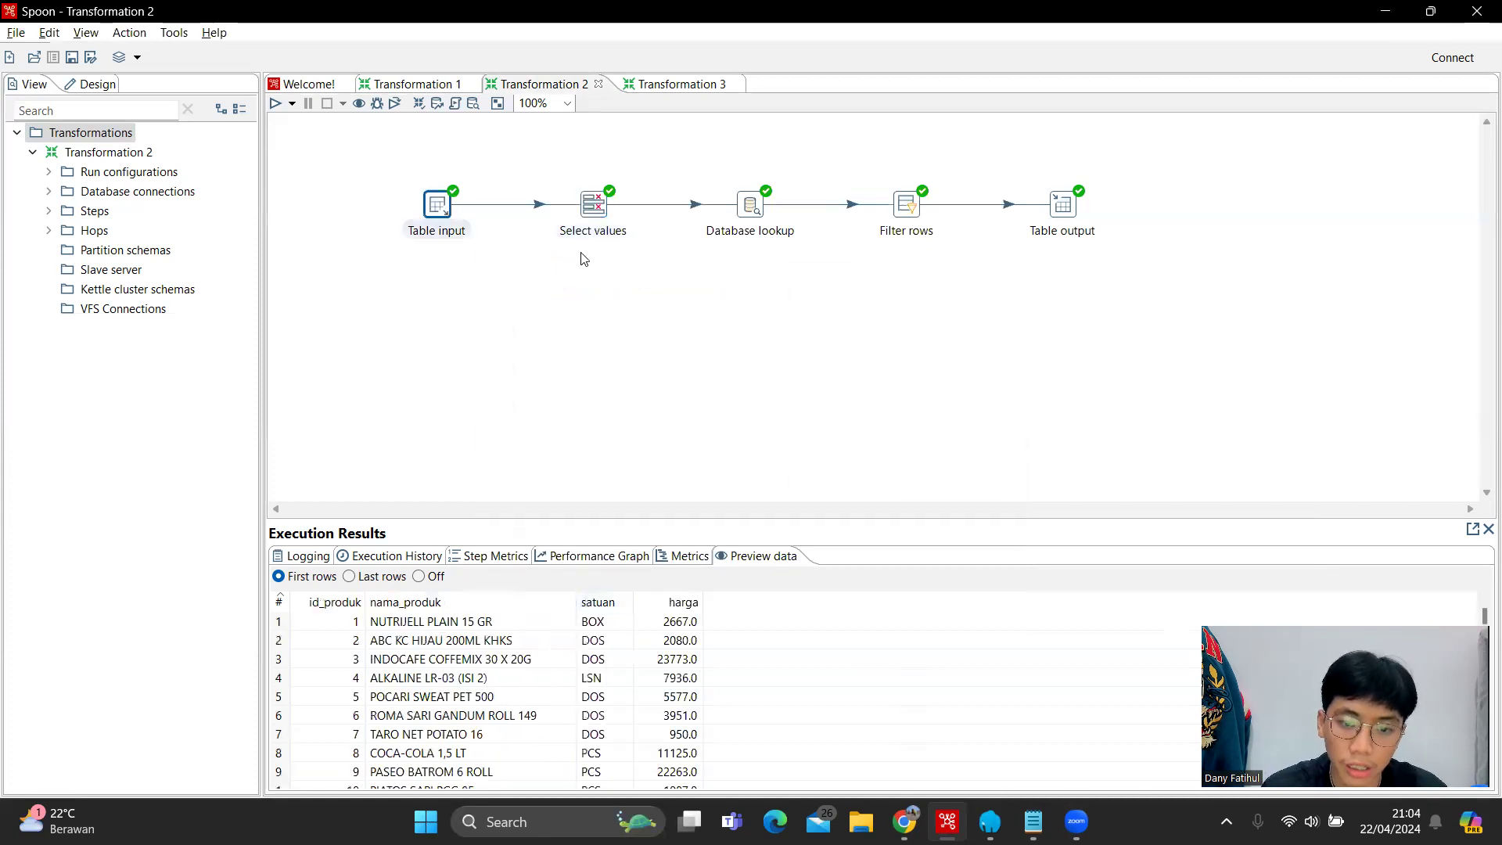
{"action": "left_click", "coordinate": [591, 213]}
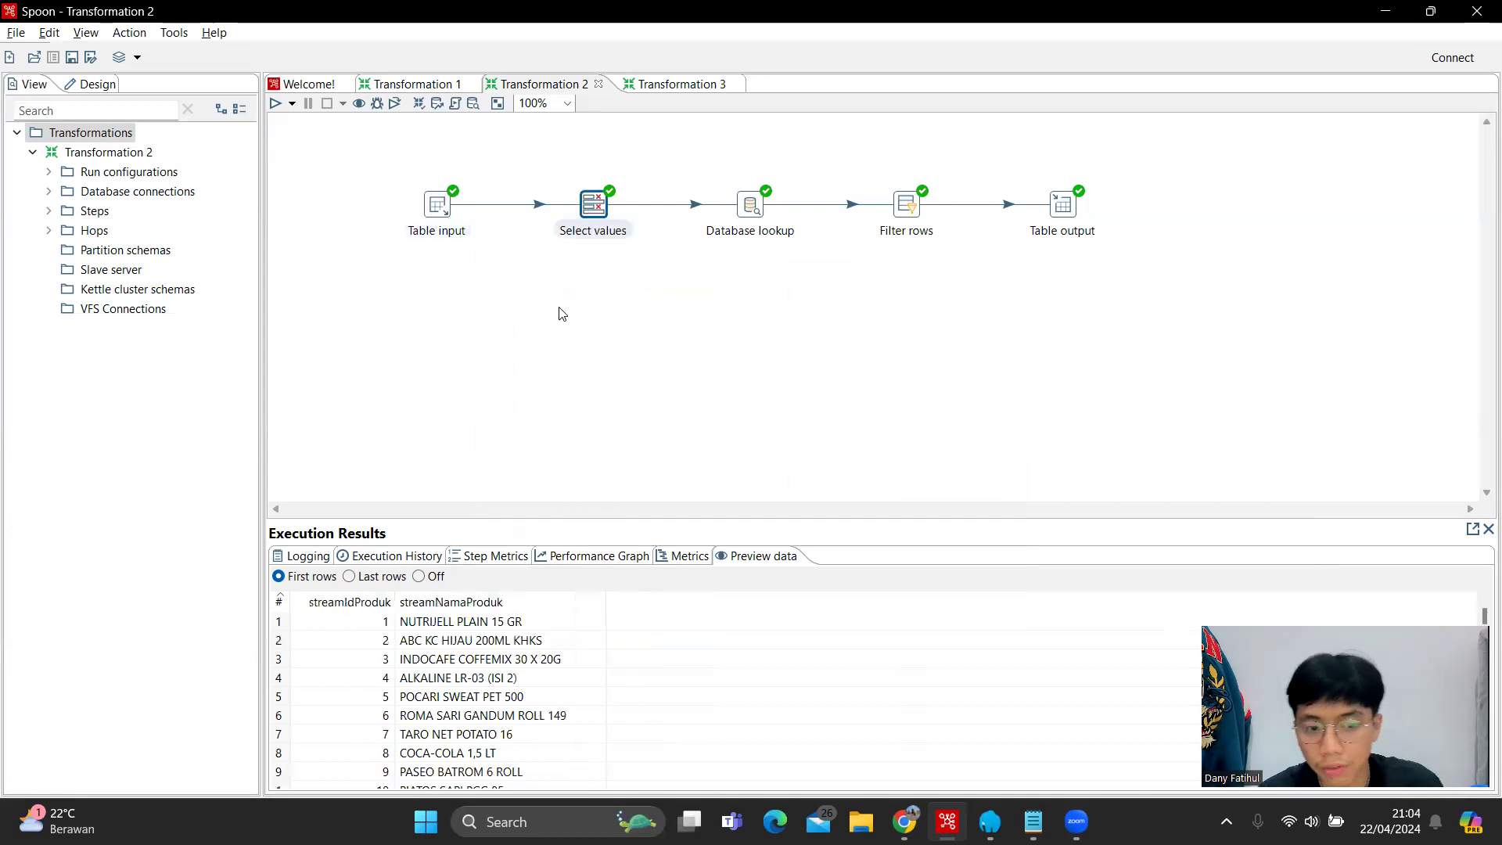
Examine Transformation 2's Database lookup keys and return fields with its preview rows, and the Filter rows condition
{"action": "left_click", "coordinate": [750, 207]}
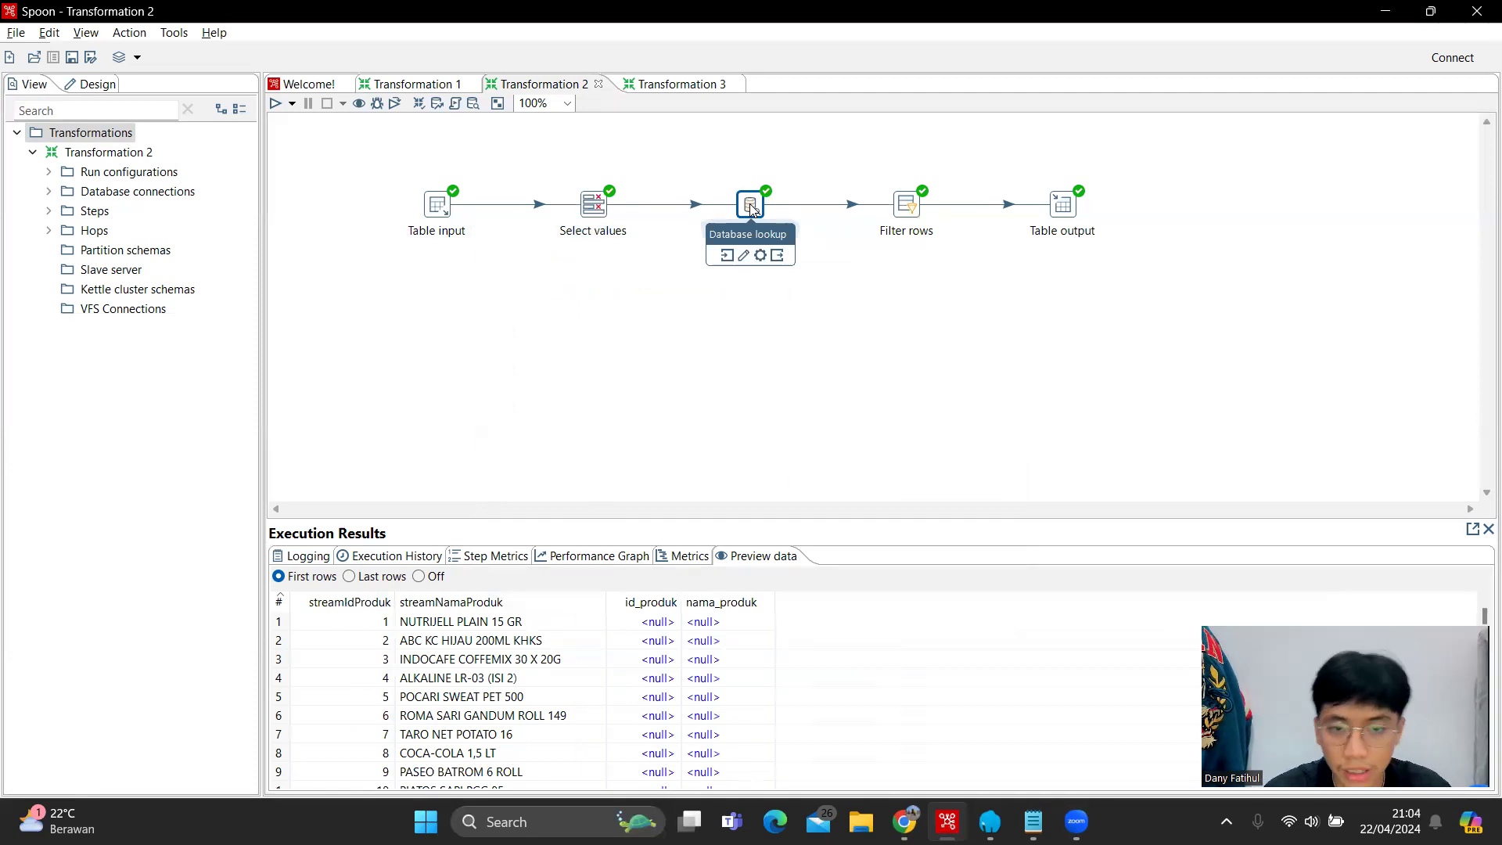
{"action": "left_click", "coordinate": [743, 255]}
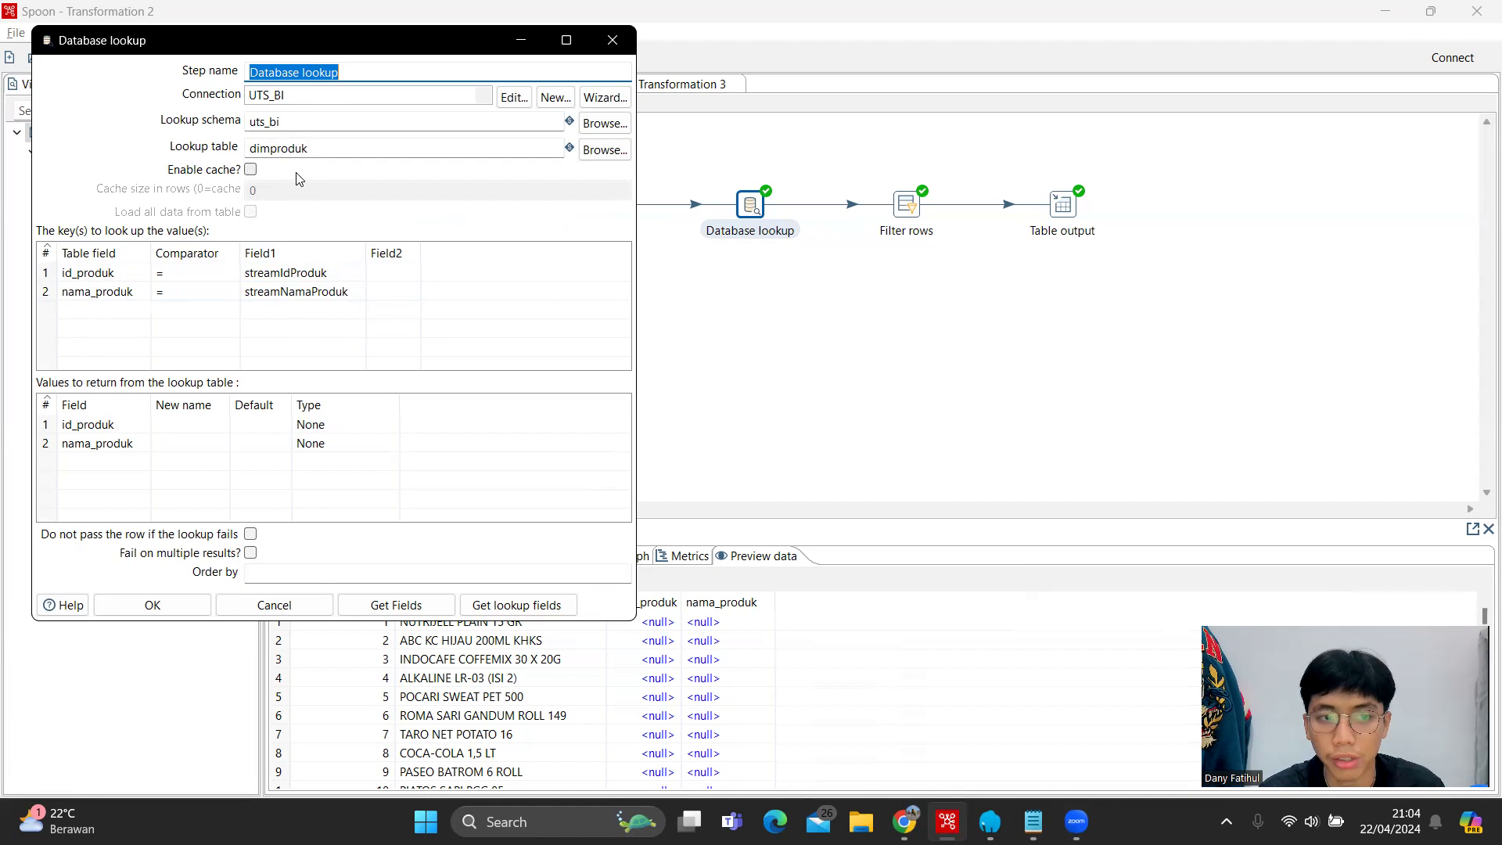
{"action": "left_click", "coordinate": [612, 41]}
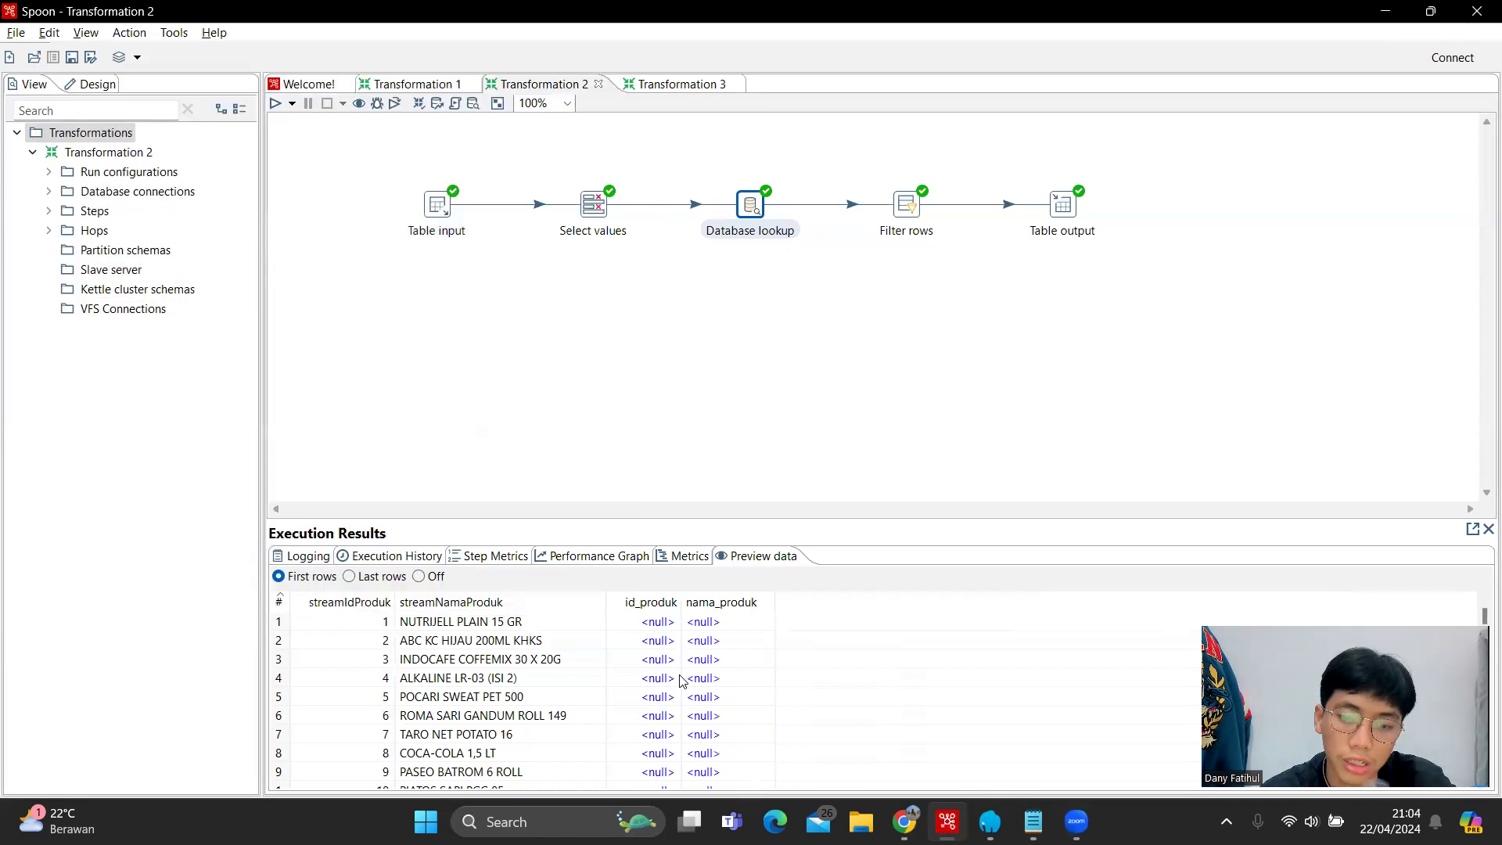
{"action": "left_click", "coordinate": [907, 208]}
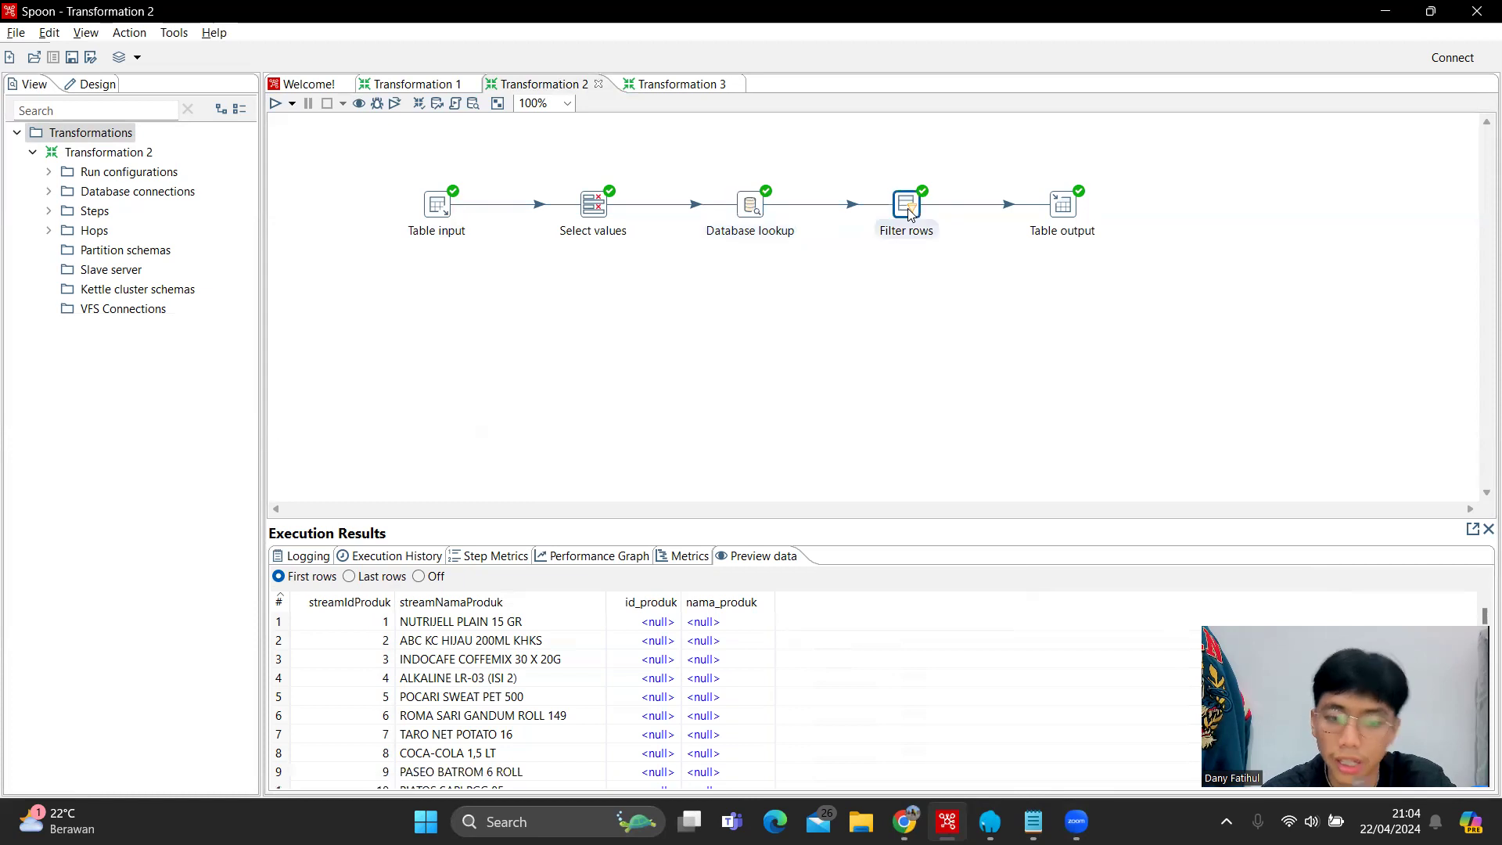
{"action": "left_click", "coordinate": [725, 363]}
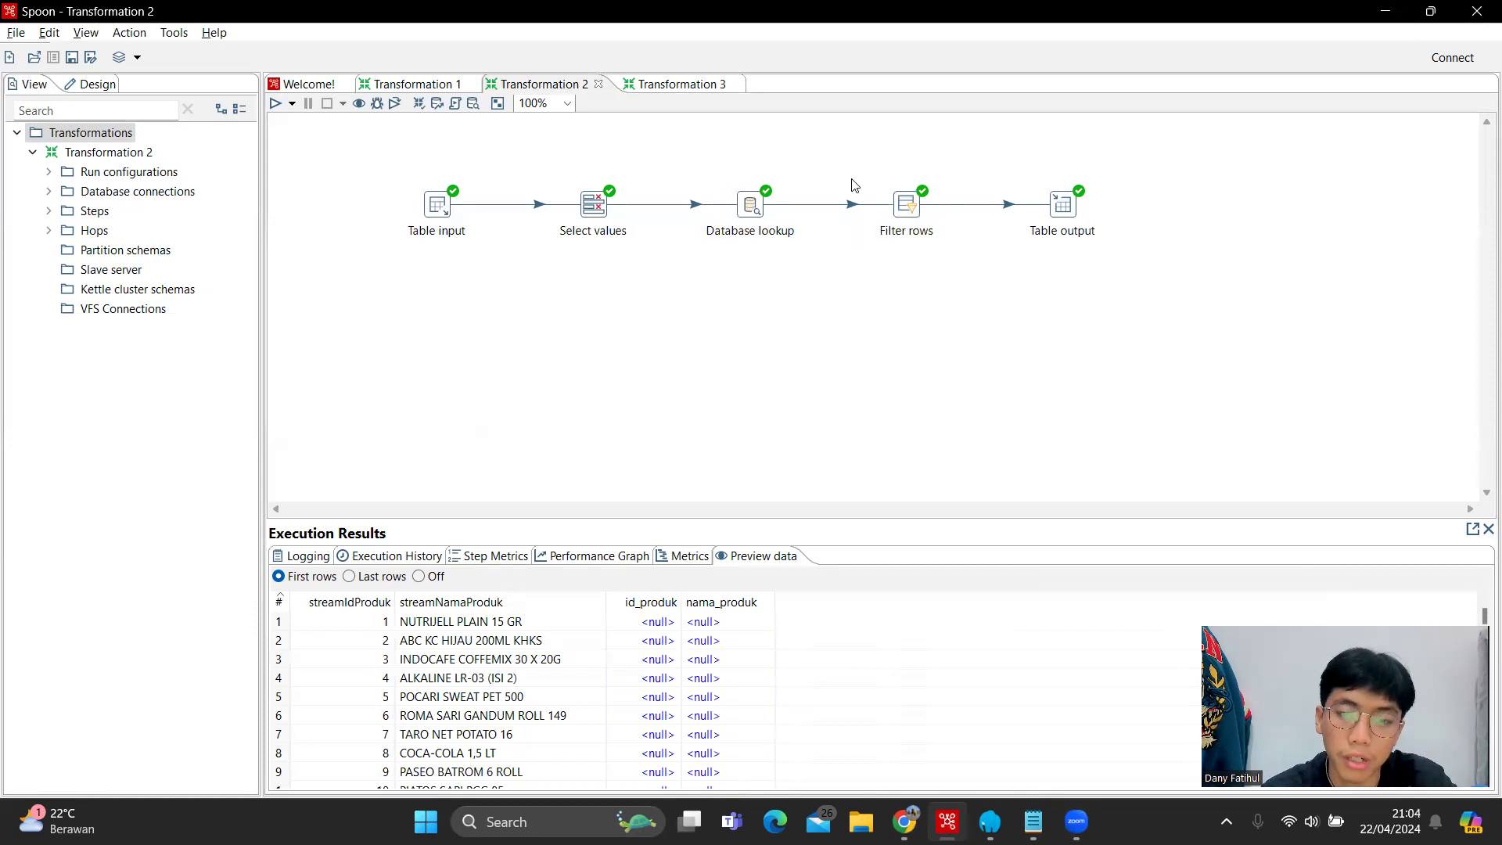
{"action": "double_click", "coordinate": [909, 213]}
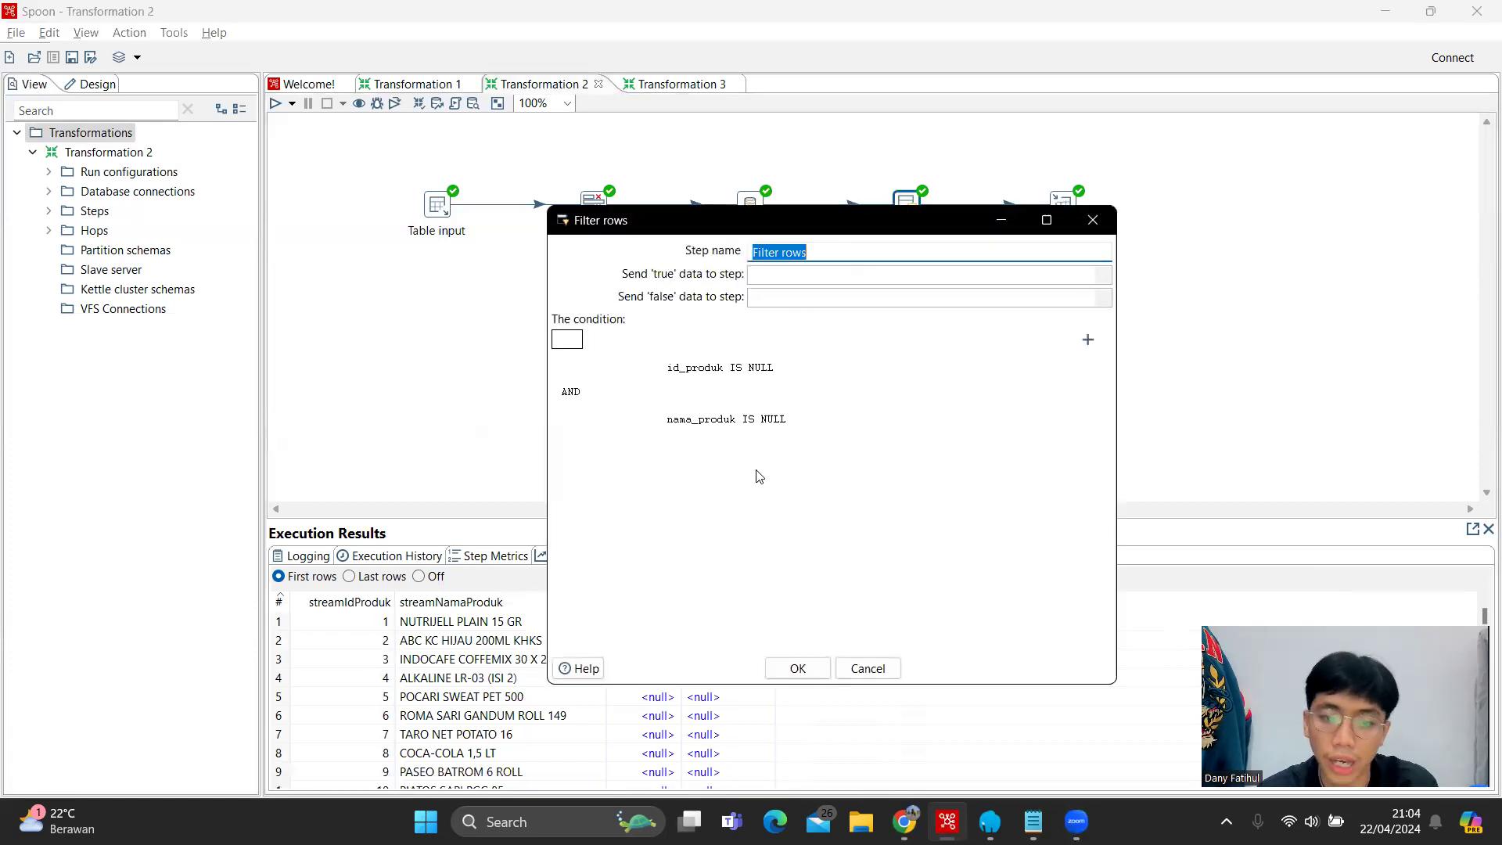
{"action": "left_click", "coordinate": [1093, 220]}
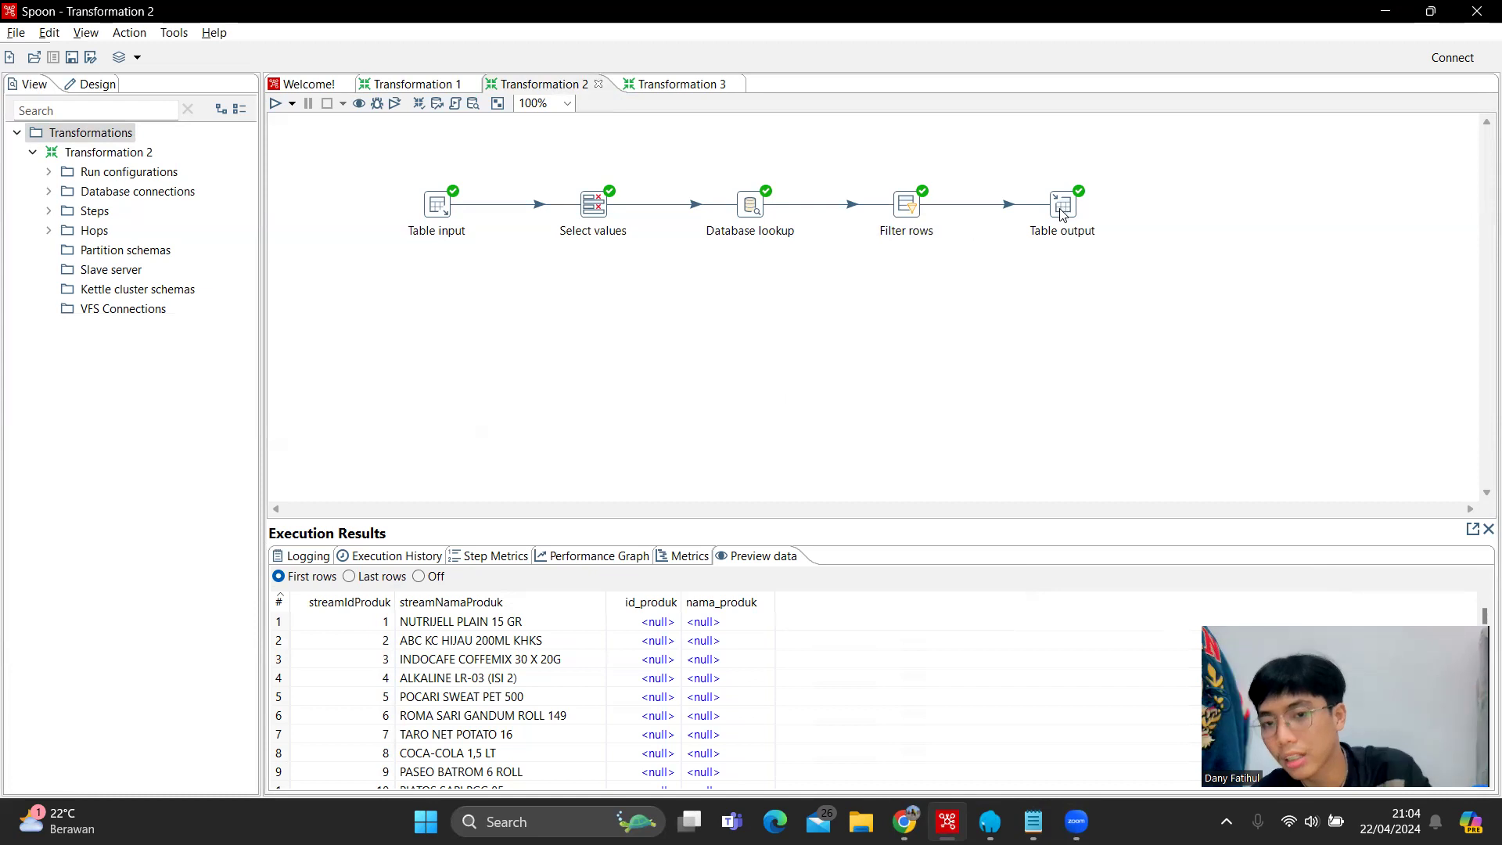
Preview the Table output rows of Transformation 2, view the dimproduk table in phpMyAdmin, and return to Spoon
{"action": "mouse_move", "coordinate": [1061, 214]}
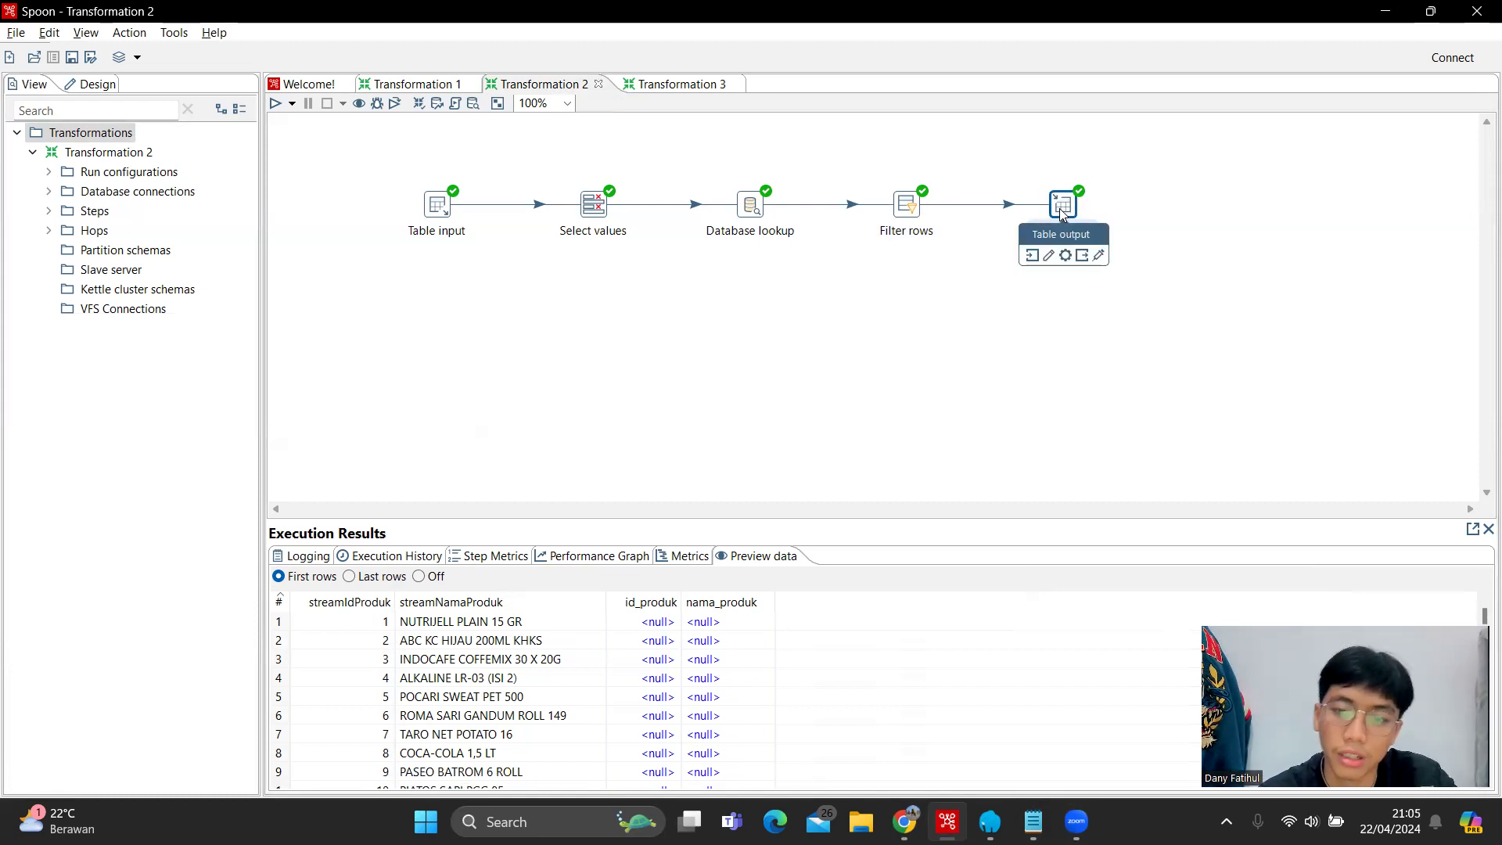
{"action": "left_click", "coordinate": [903, 821]}
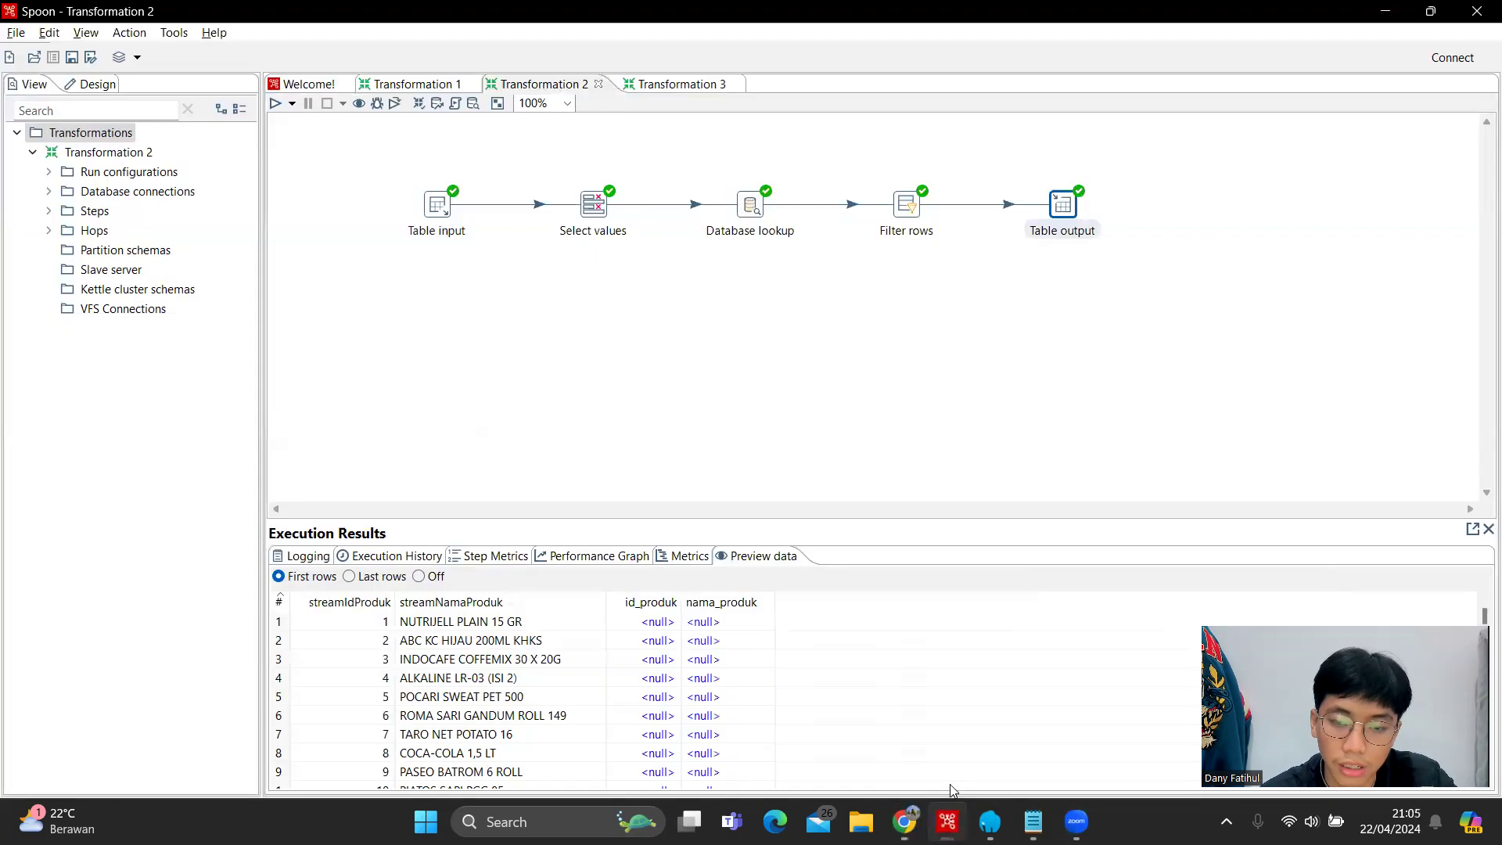
{"action": "left_click", "coordinate": [947, 819]}
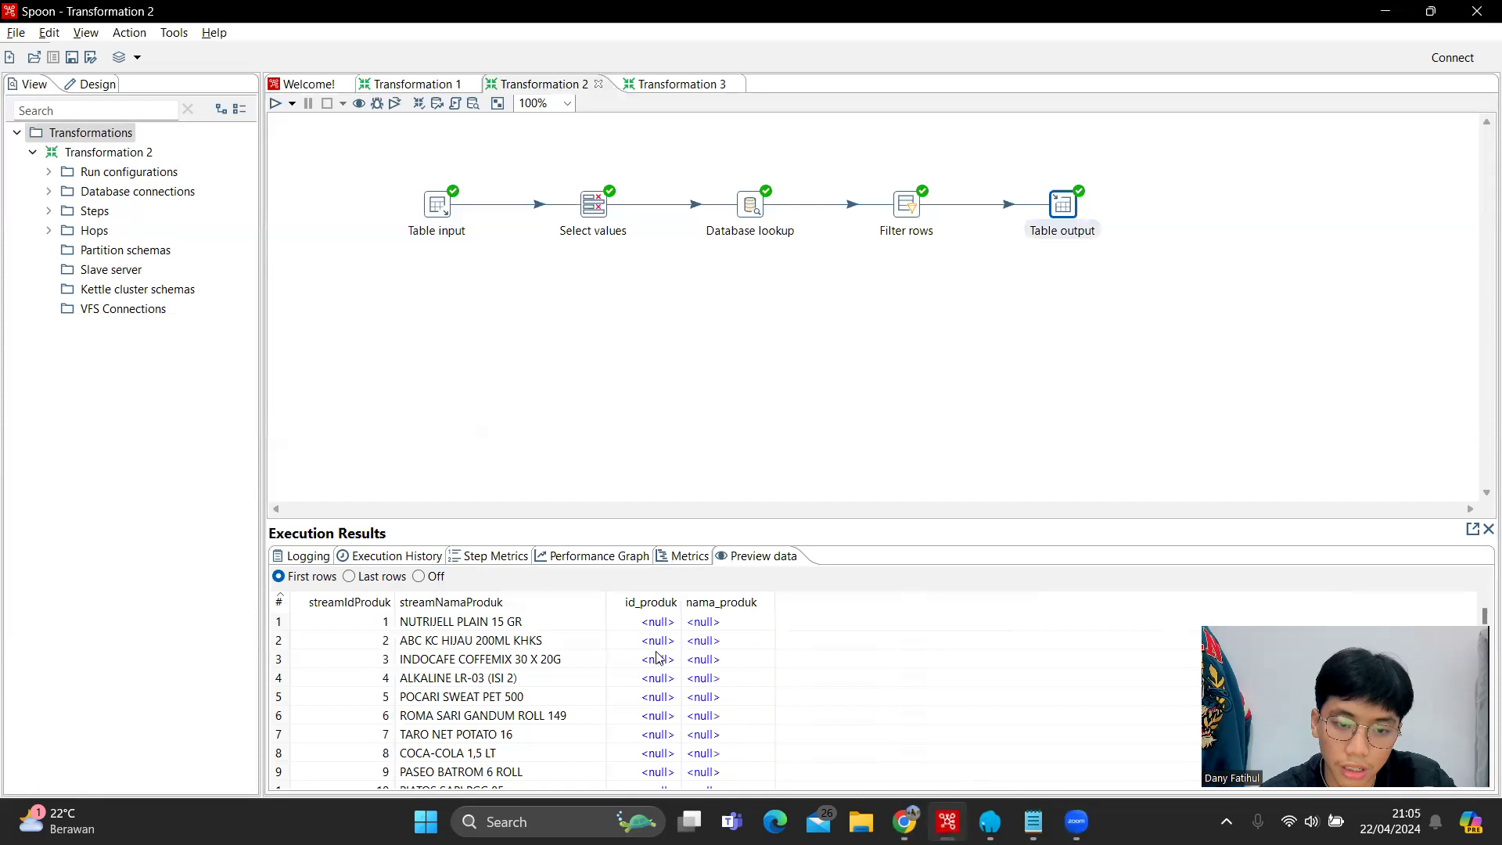
{"action": "mouse_move", "coordinate": [895, 818]}
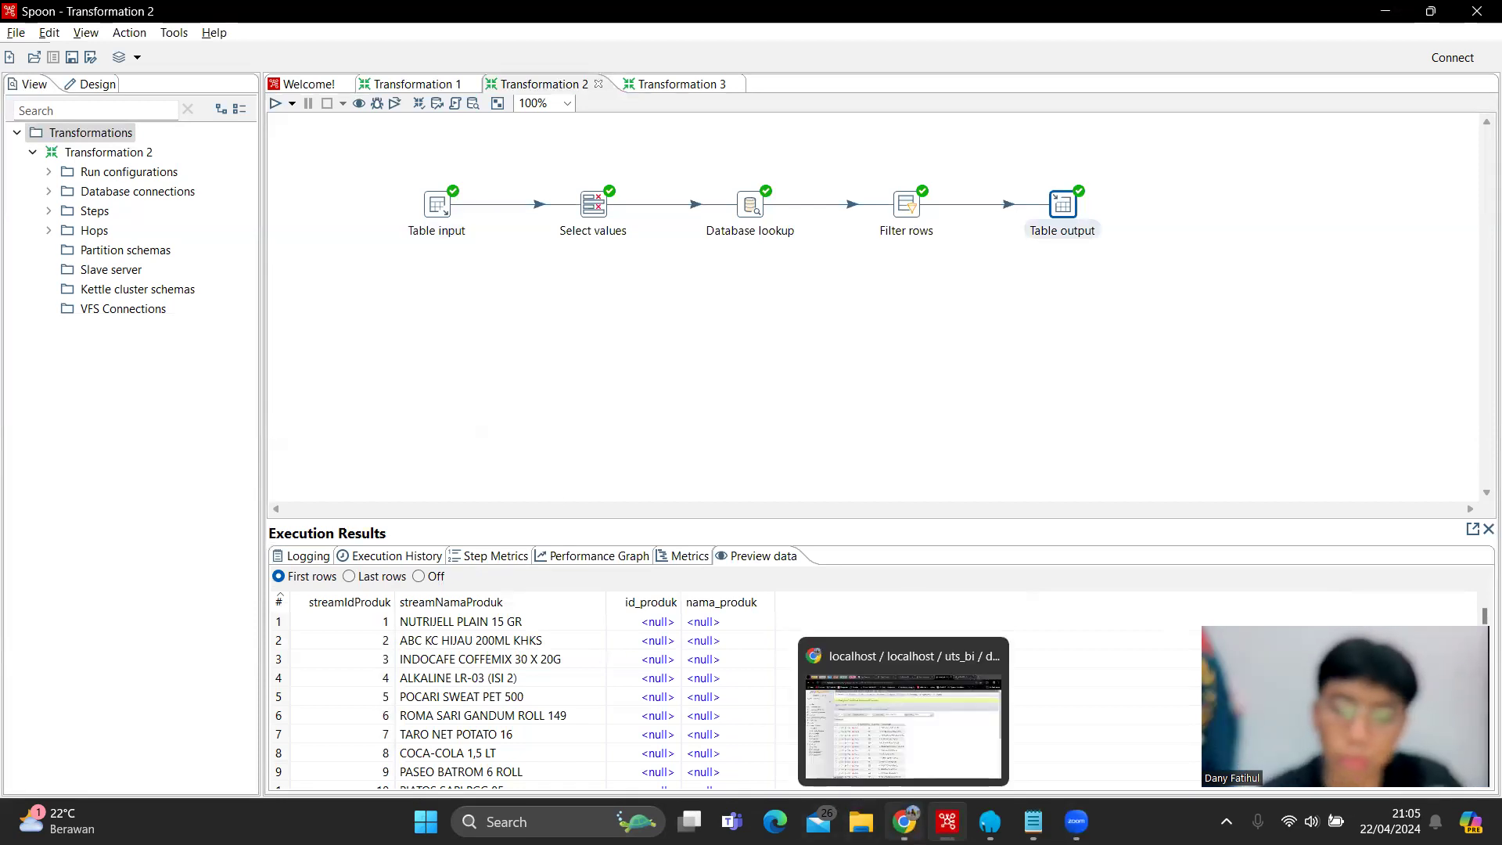
{"action": "left_click", "coordinate": [883, 692]}
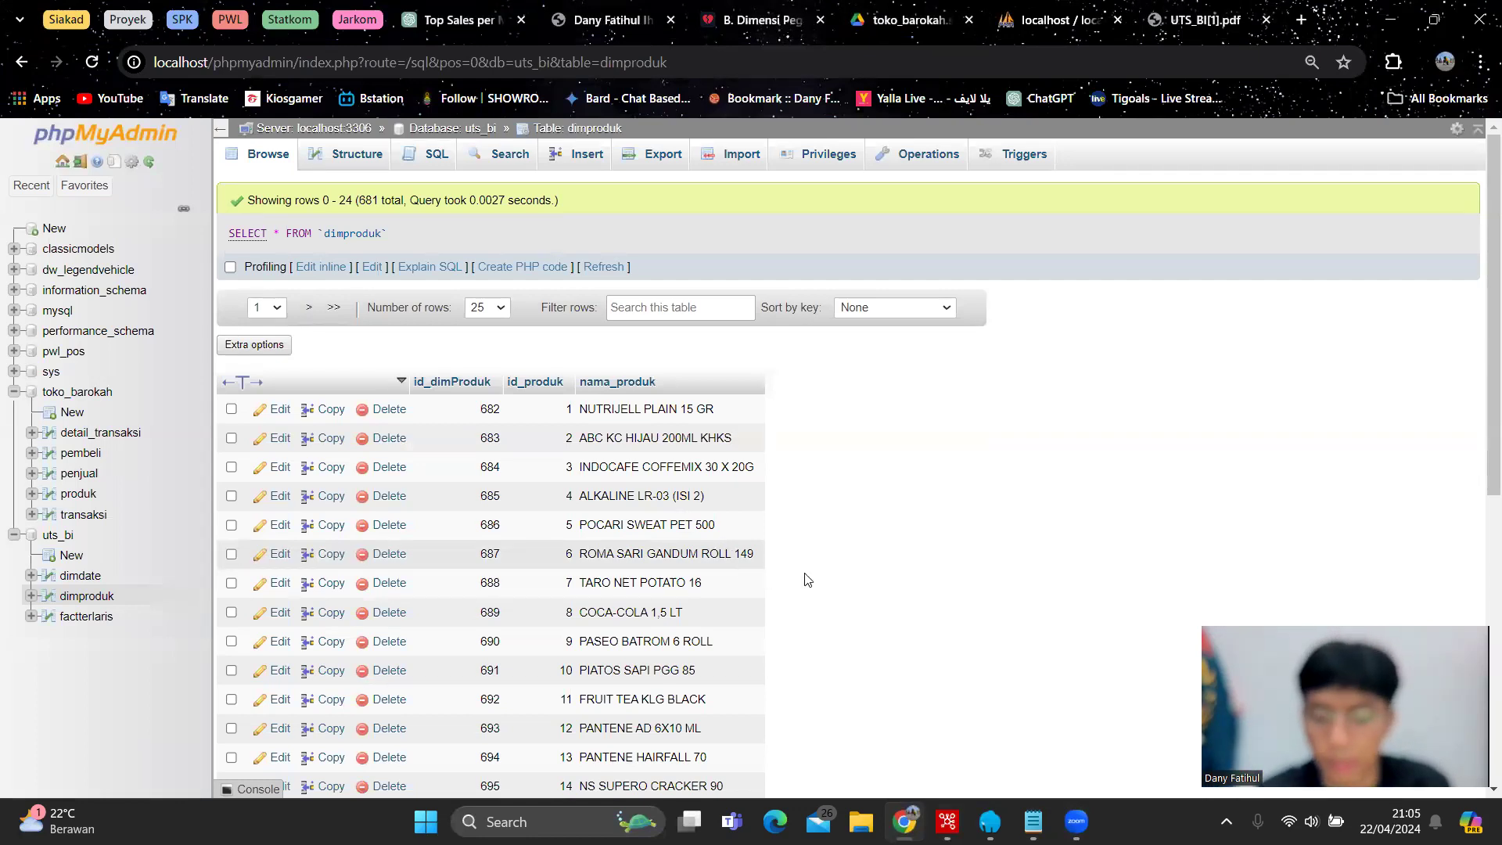
{"action": "left_click", "coordinate": [947, 819]}
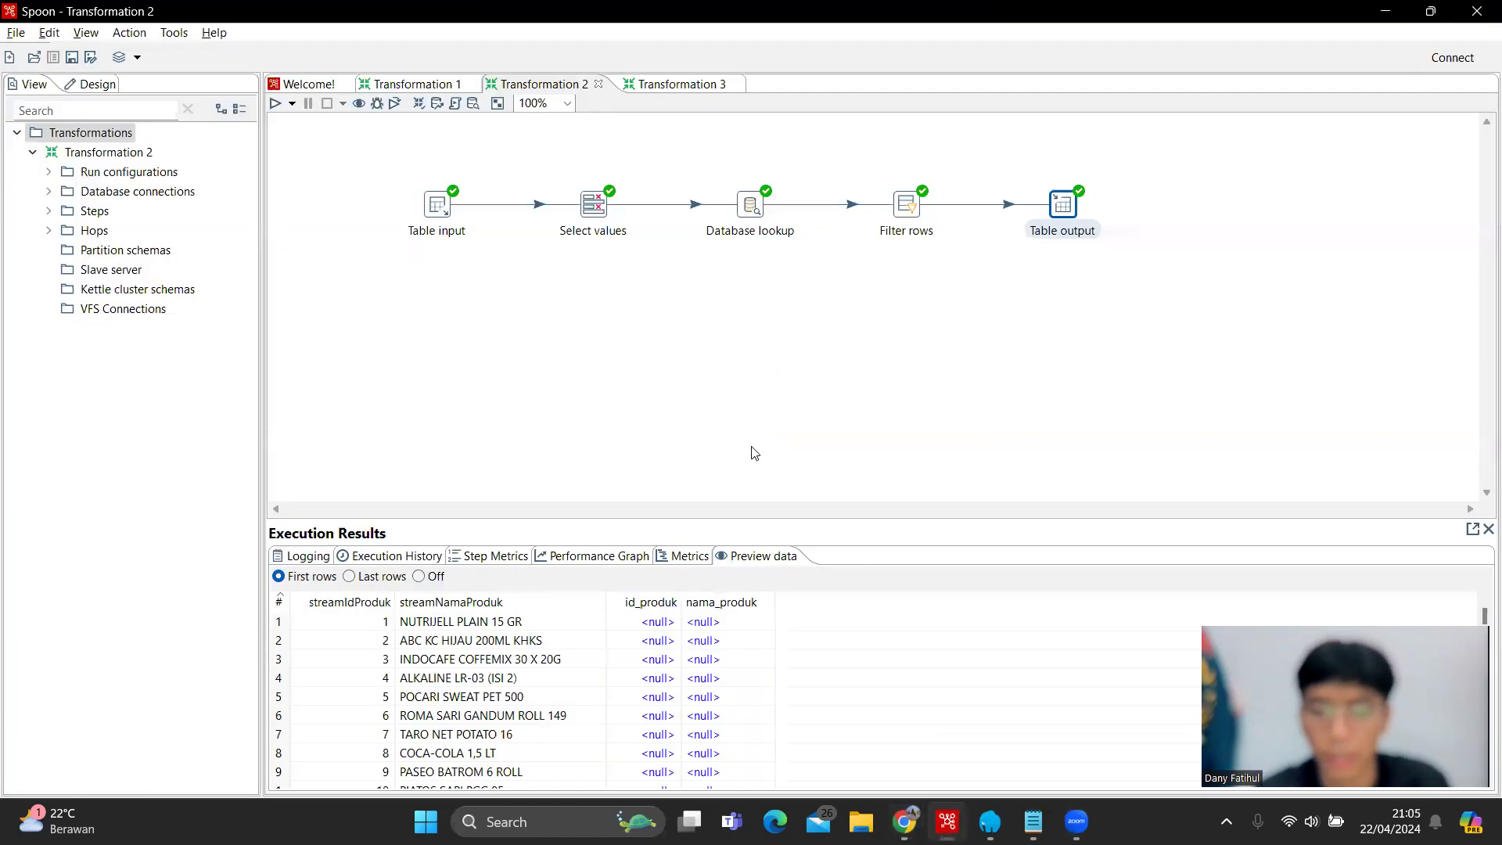
Show Transformation 3 in Spoon, and switch to phpMyAdmin to browse the factterlaris table of uts_bi
{"action": "left_click", "coordinate": [696, 86]}
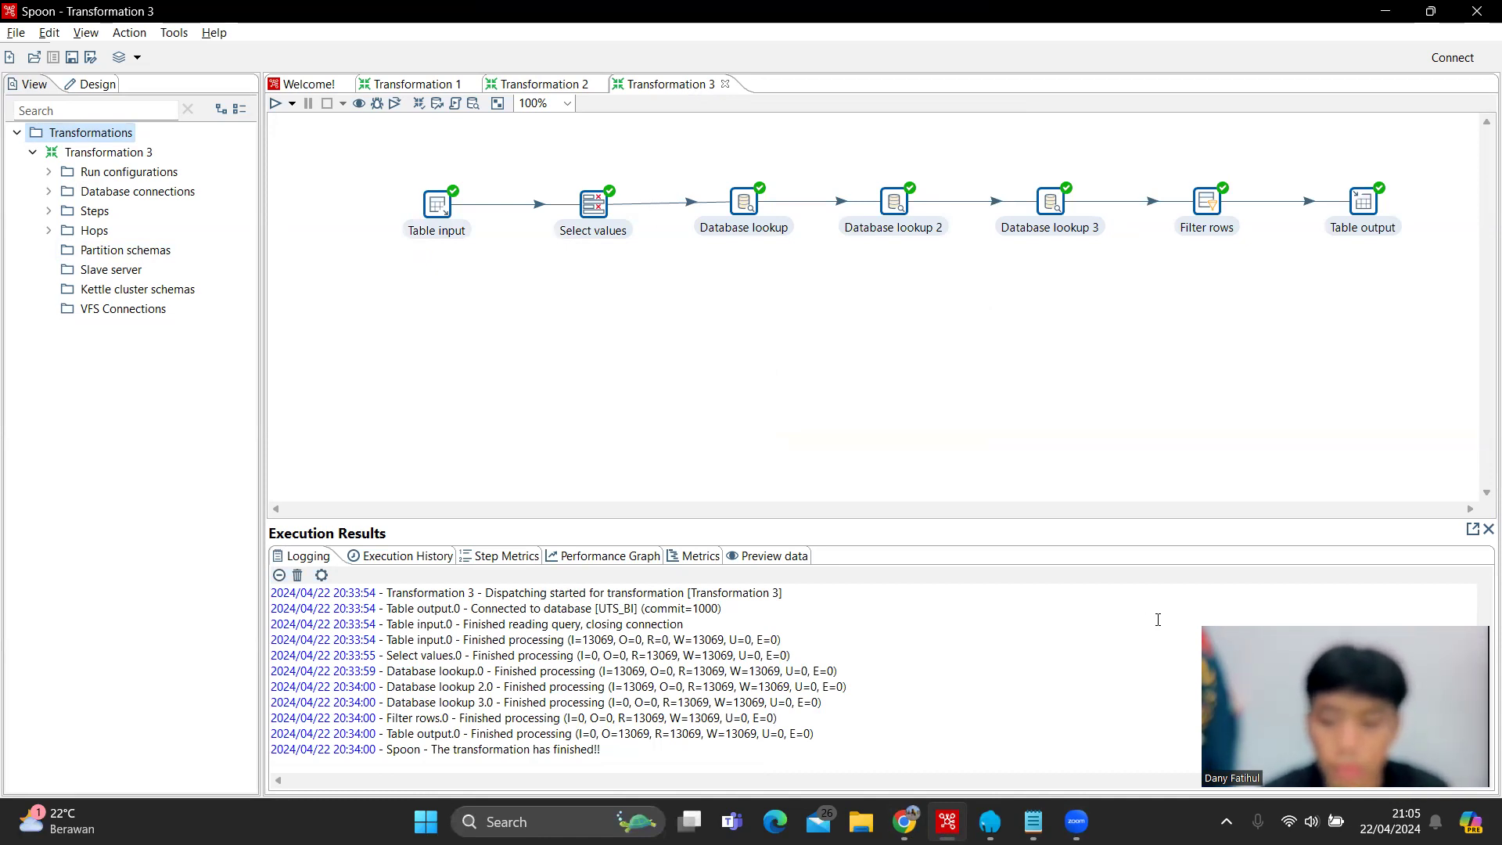
{"action": "left_click", "coordinate": [95, 650]}
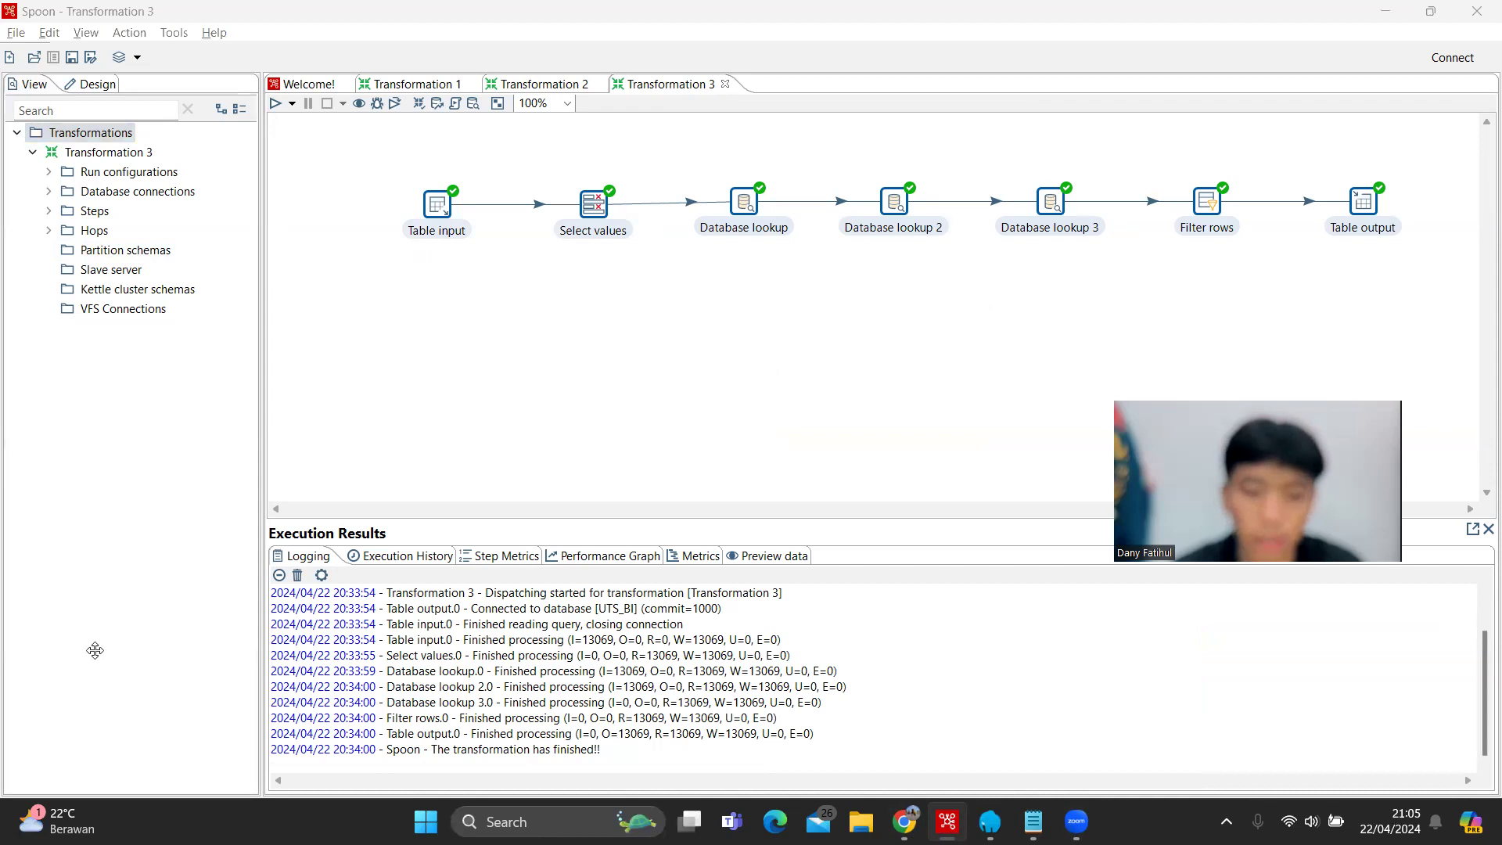
{"action": "left_click_drag", "start_coordinate": [95, 651], "coordinate": [1371, 654]}
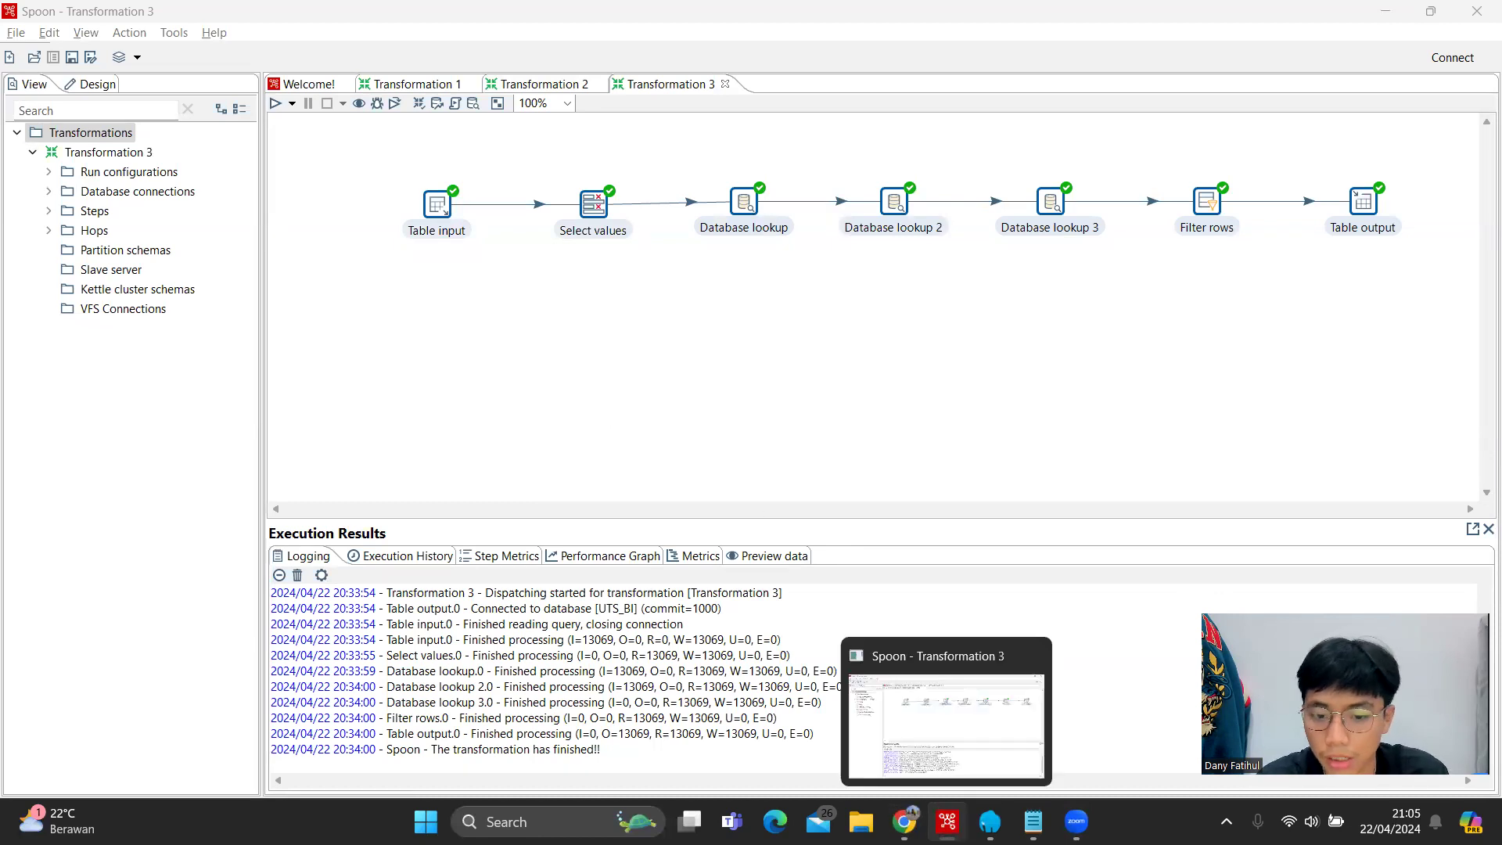
{"action": "mouse_move", "coordinate": [904, 822]}
{"action": "left_click", "coordinate": [903, 723]}
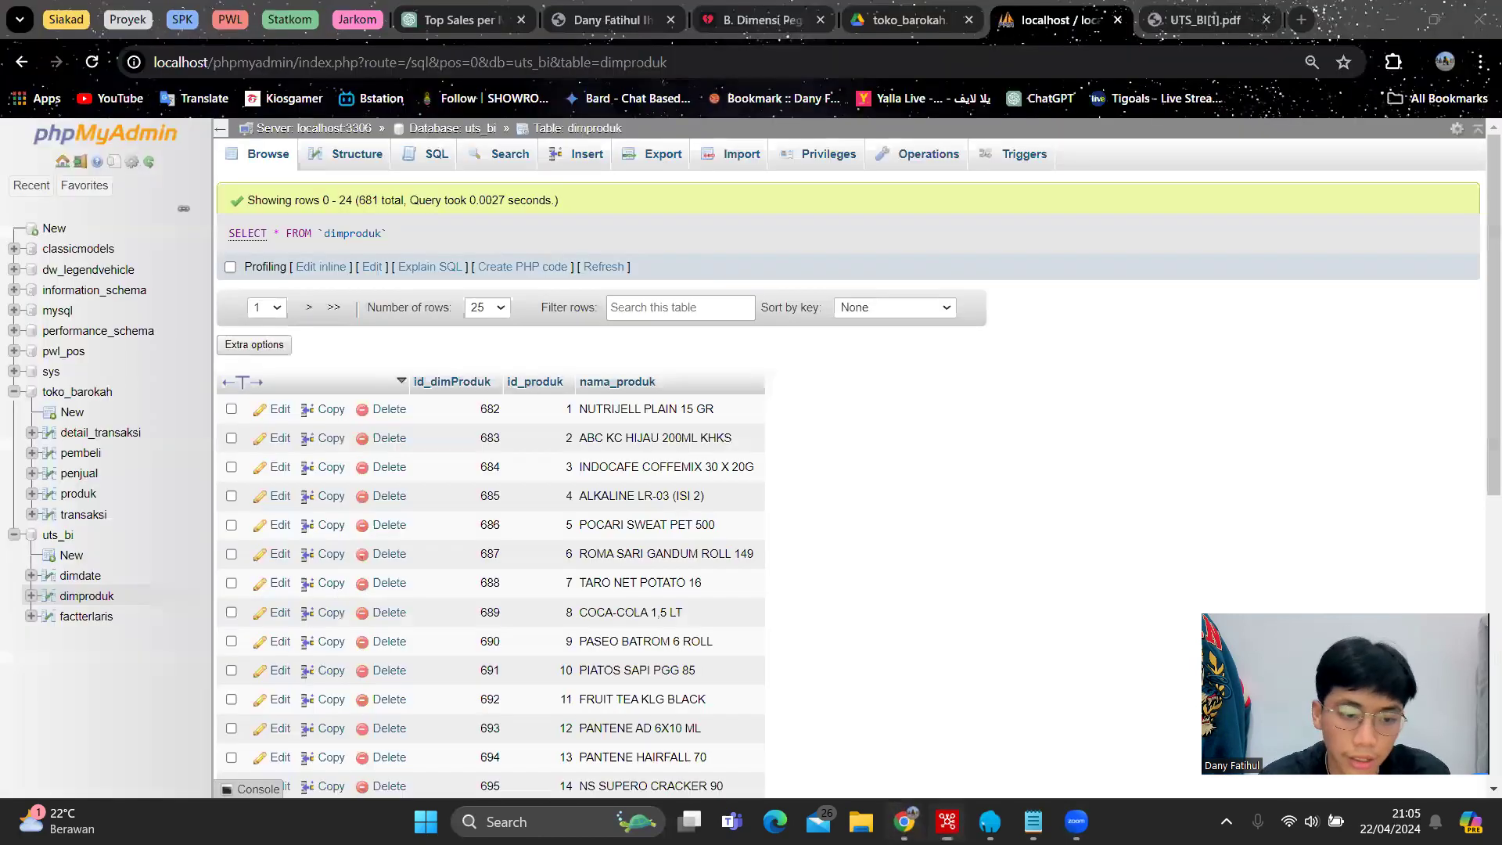
{"action": "left_click", "coordinate": [82, 616]}
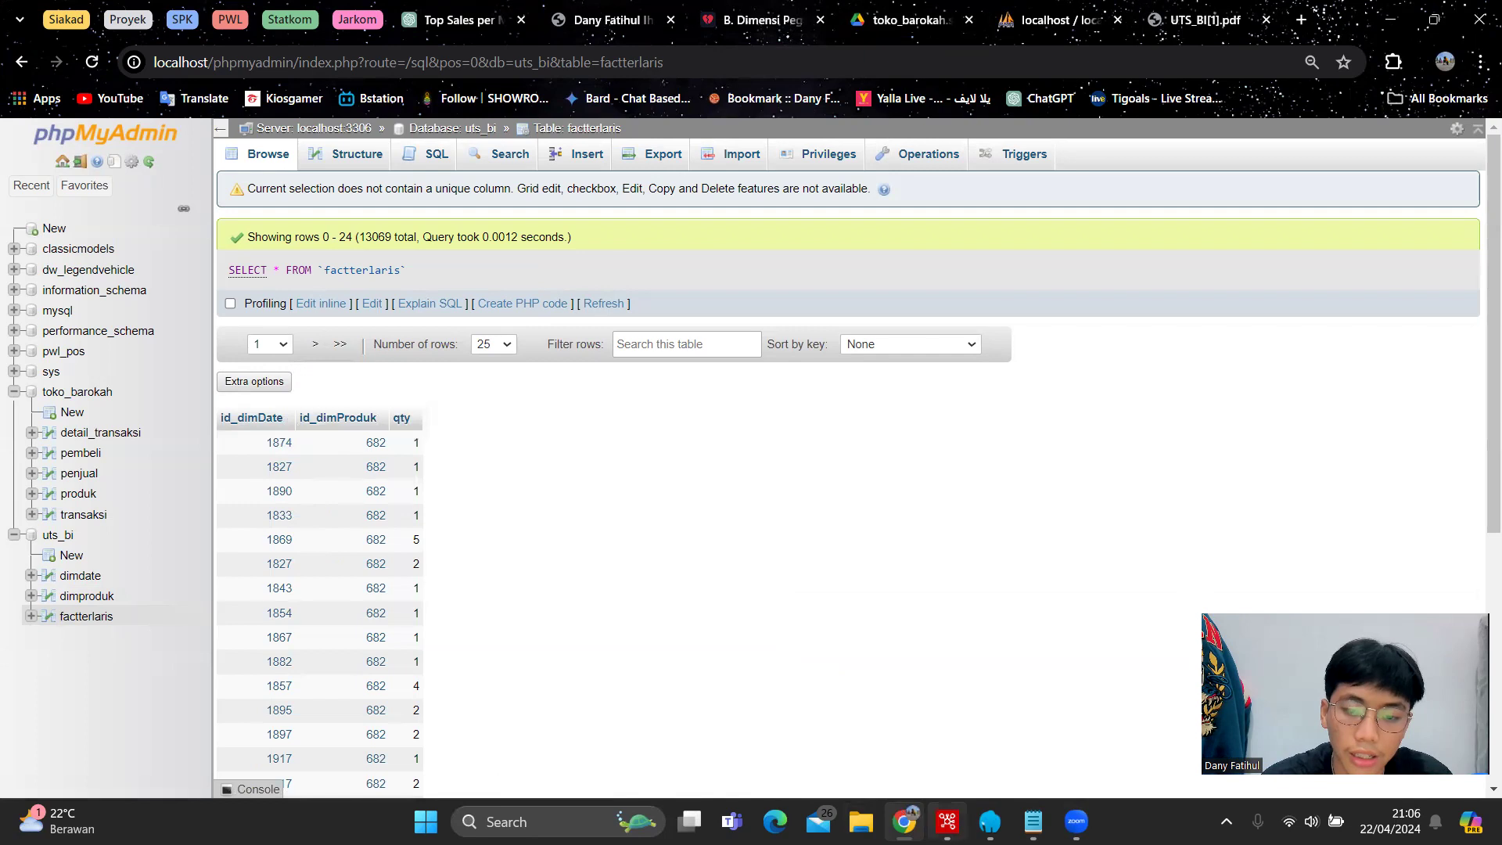
Switch back to Spoon and examine Transformation 3's Table input query joining transaksi, detail_transaksi and produk, along with its preview rows
{"action": "mouse_move", "coordinate": [946, 821]}
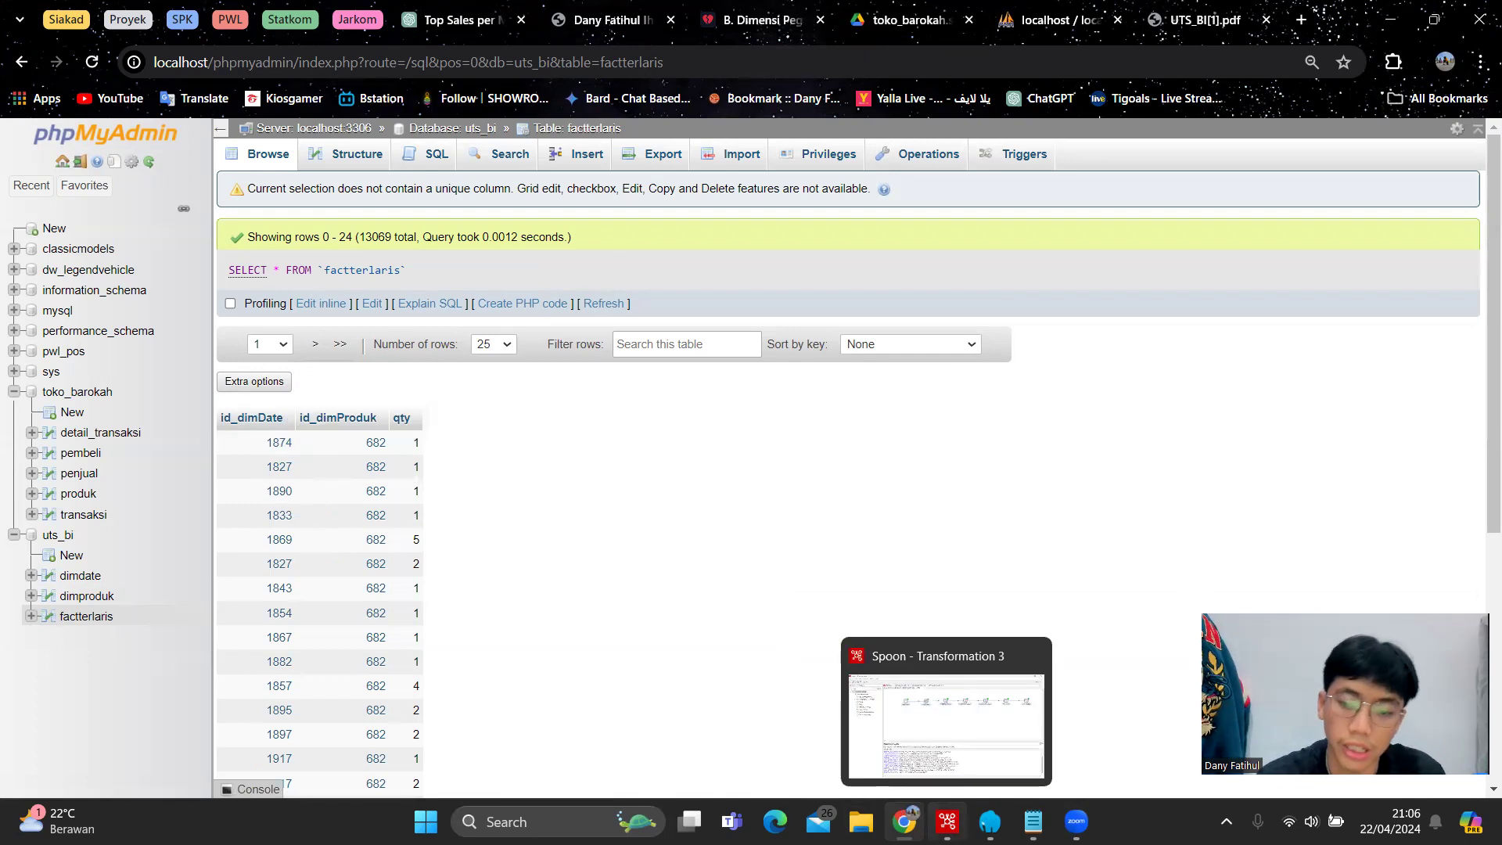
{"action": "left_click", "coordinate": [947, 724]}
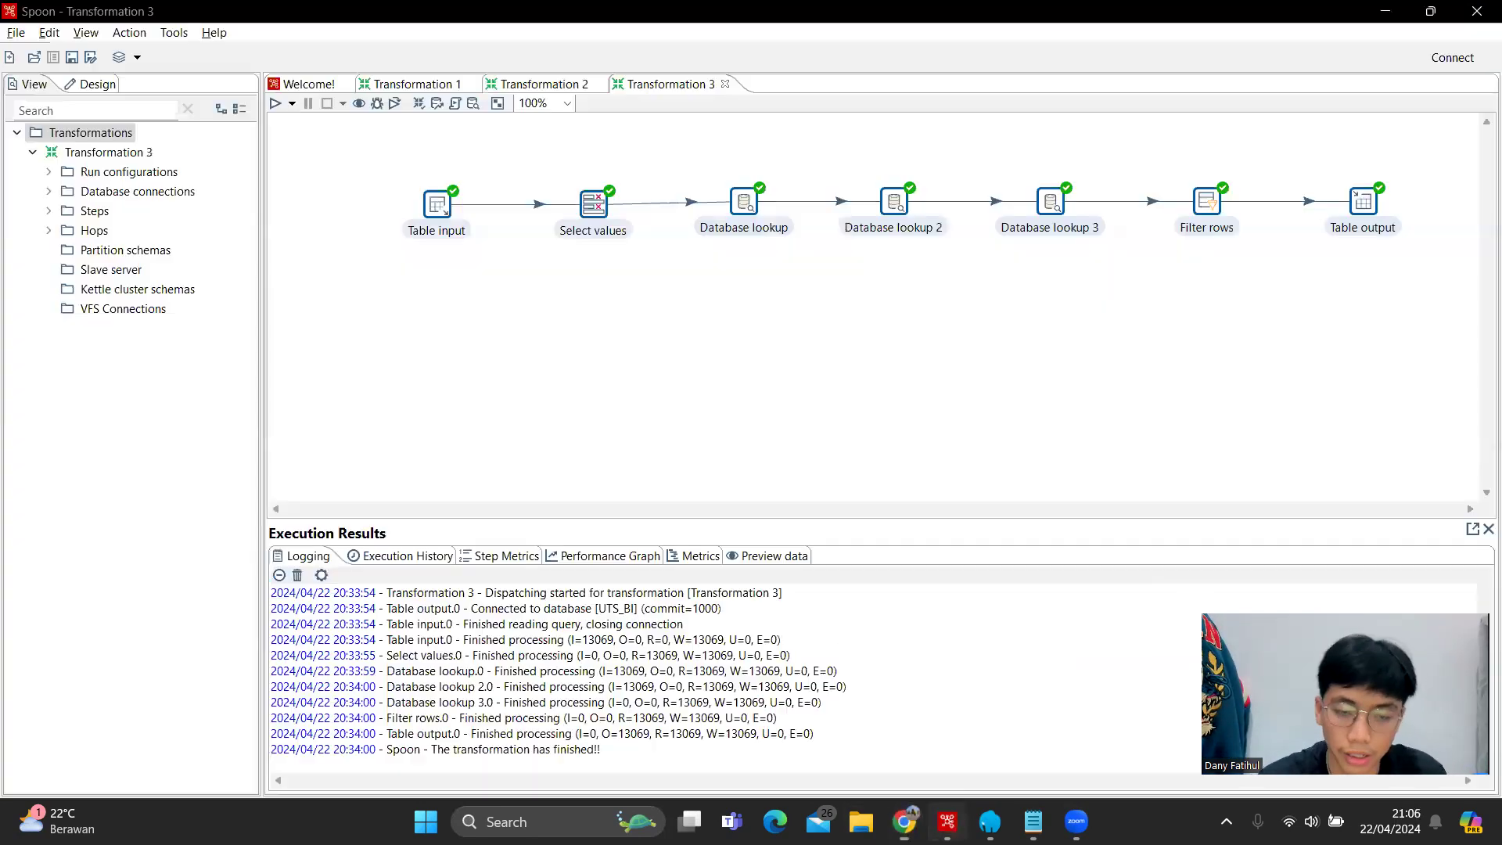
{"action": "double_click", "coordinate": [435, 205]}
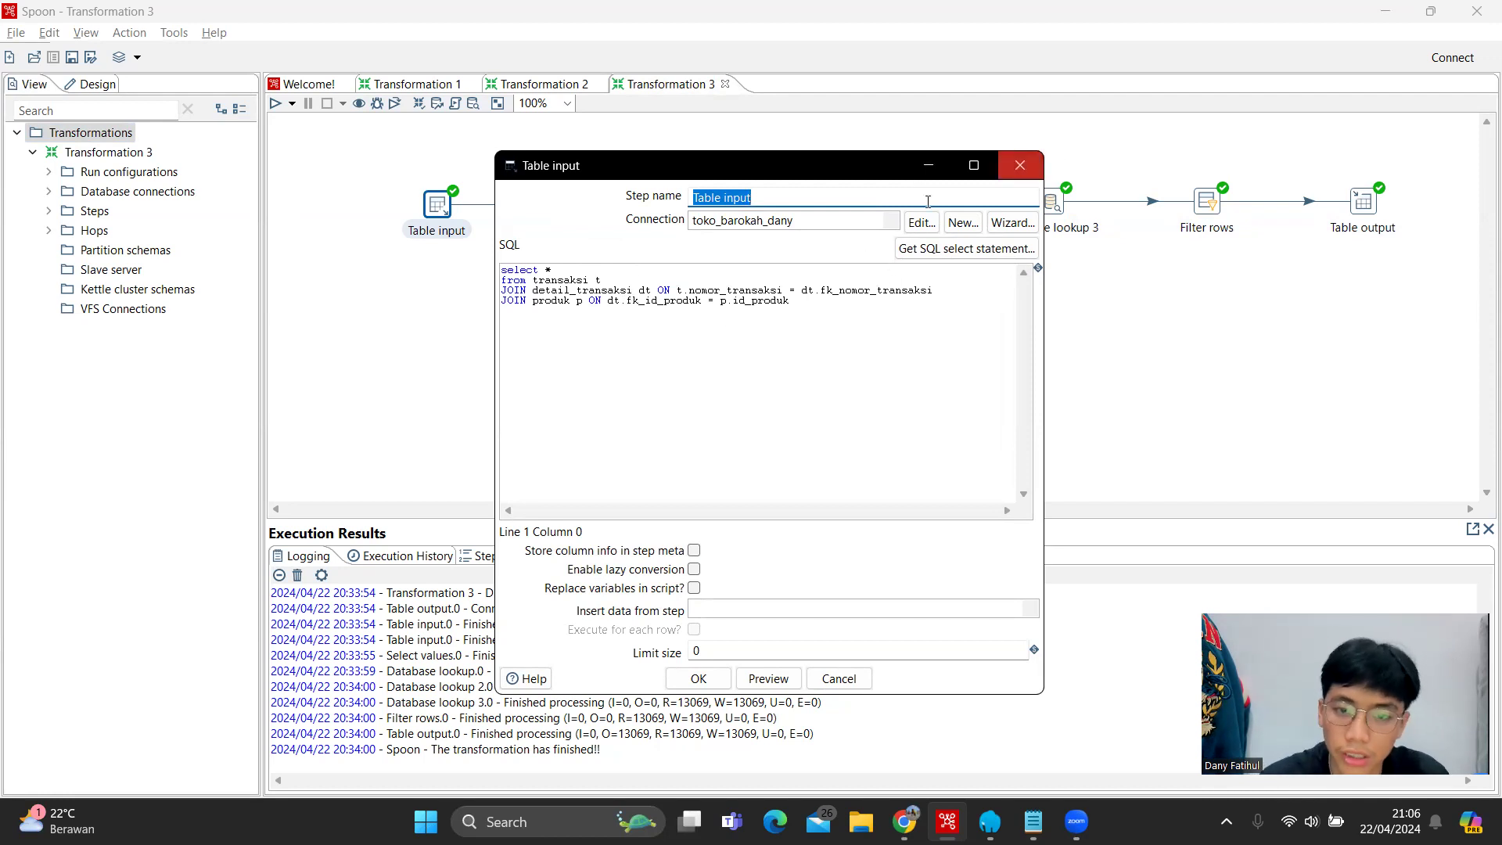
{"action": "left_click", "coordinate": [1020, 165]}
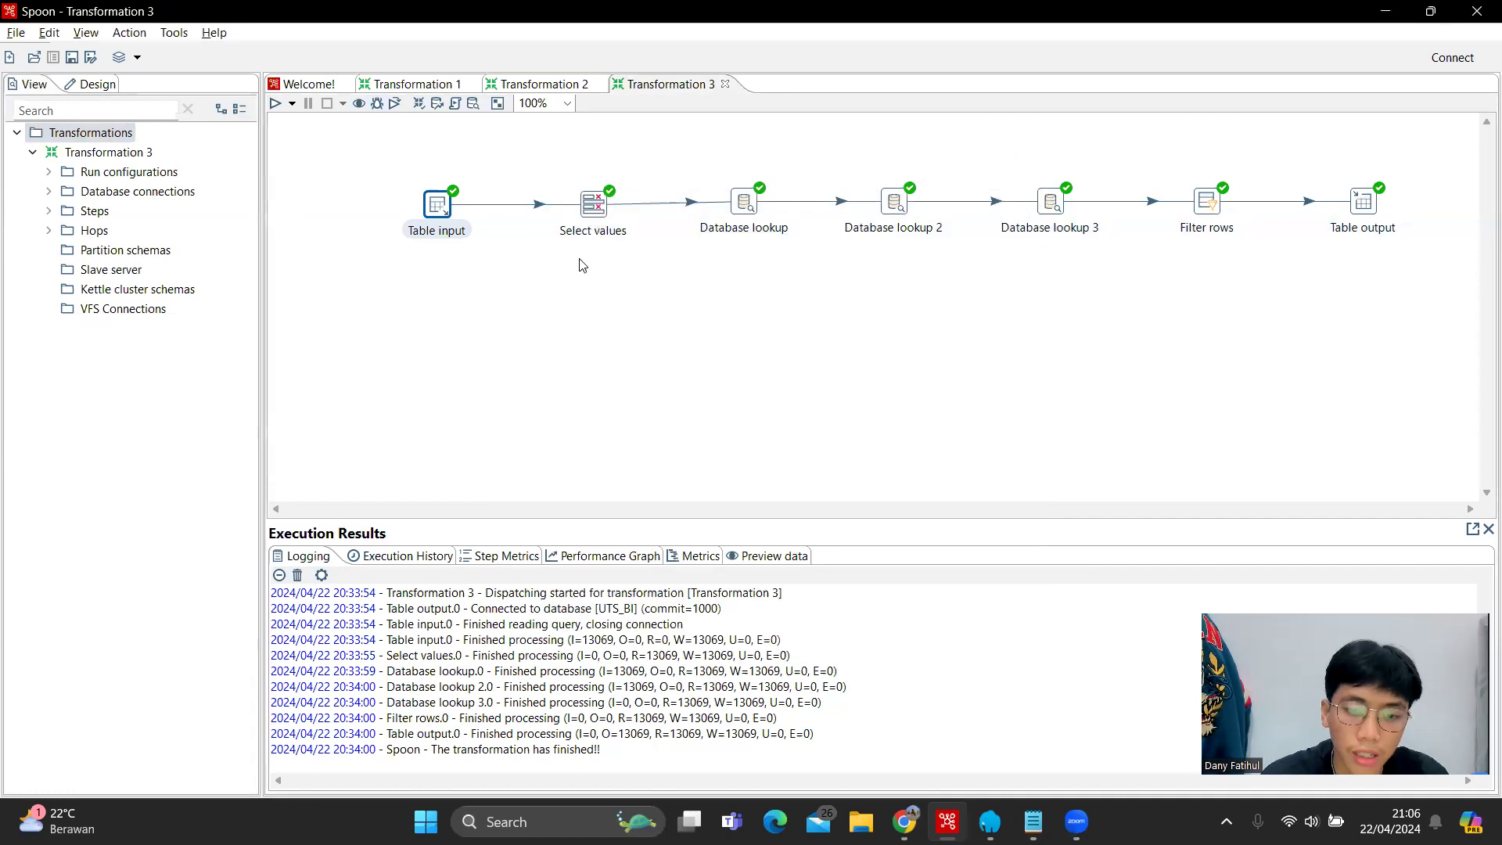
{"action": "left_click", "coordinate": [743, 554]}
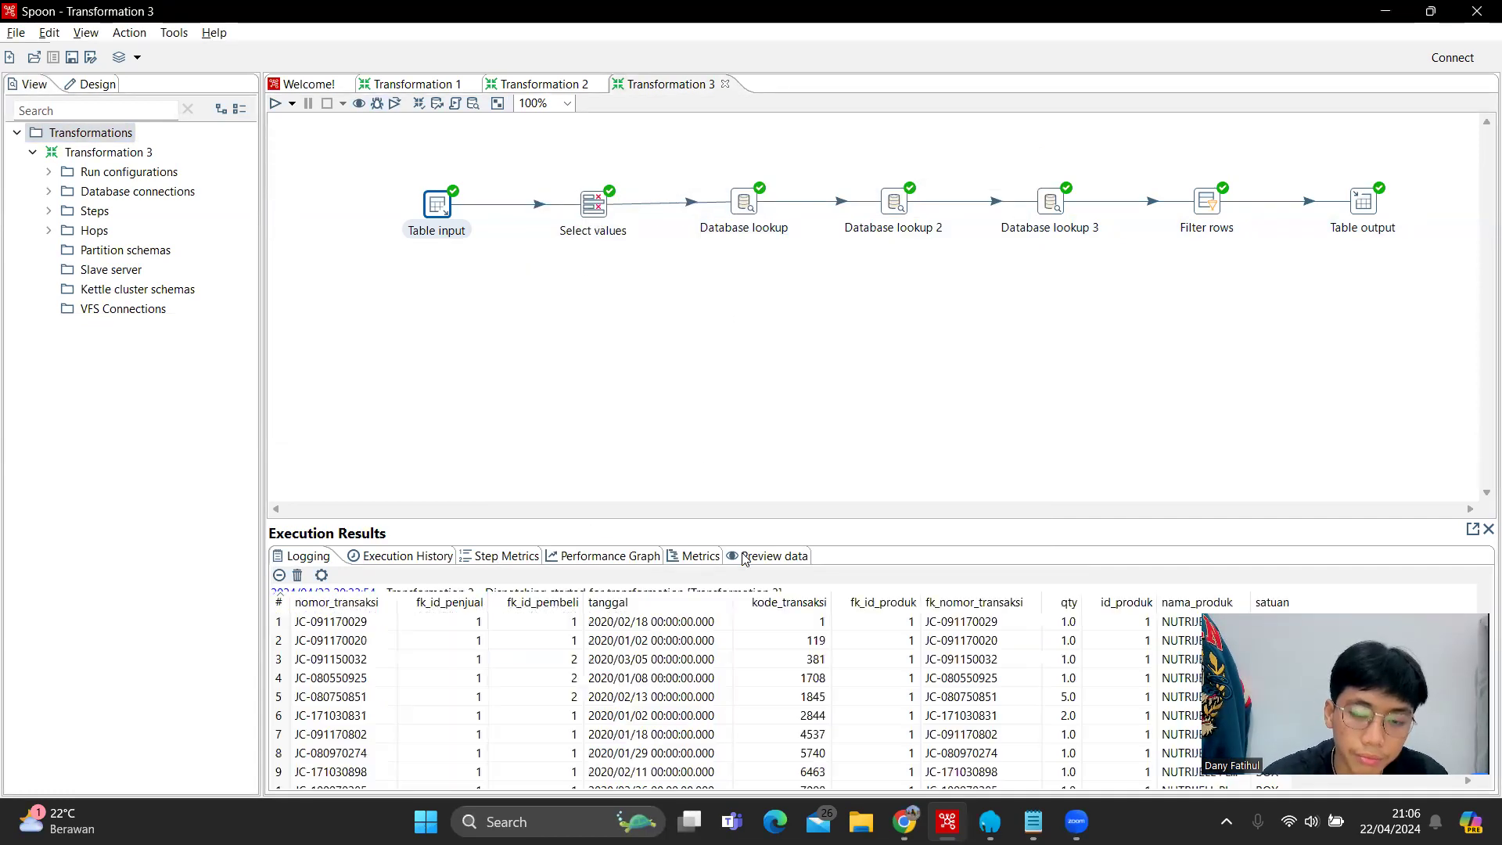
{"action": "scroll", "coordinate": [1016, 653], "scroll_direction": "up", "scroll_amount": 5}
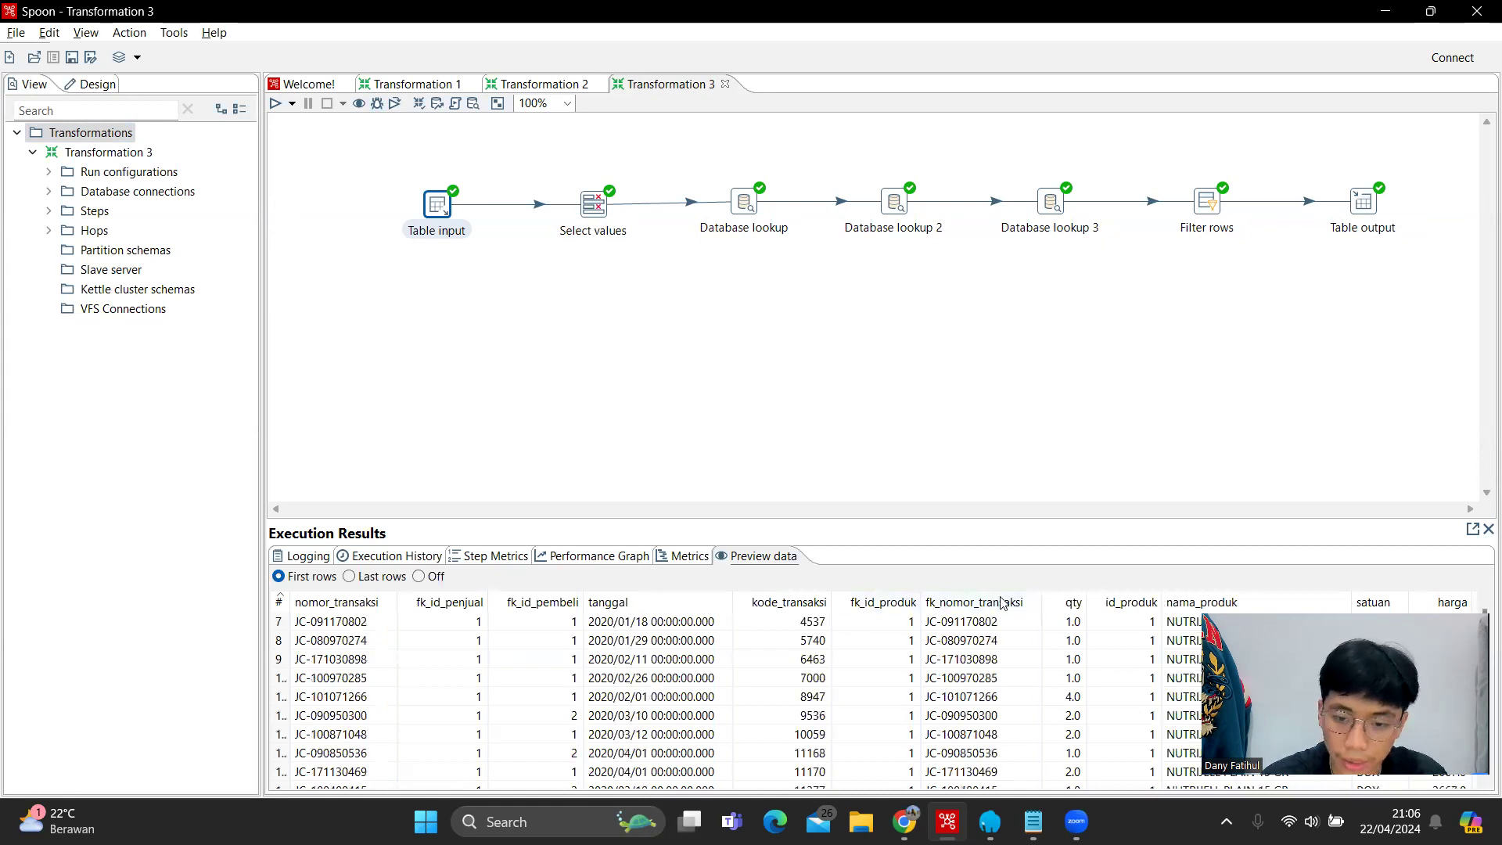
Examine the preview rows and renamed fields of Transformation 3's Select values step
{"action": "left_click", "coordinate": [580, 209]}
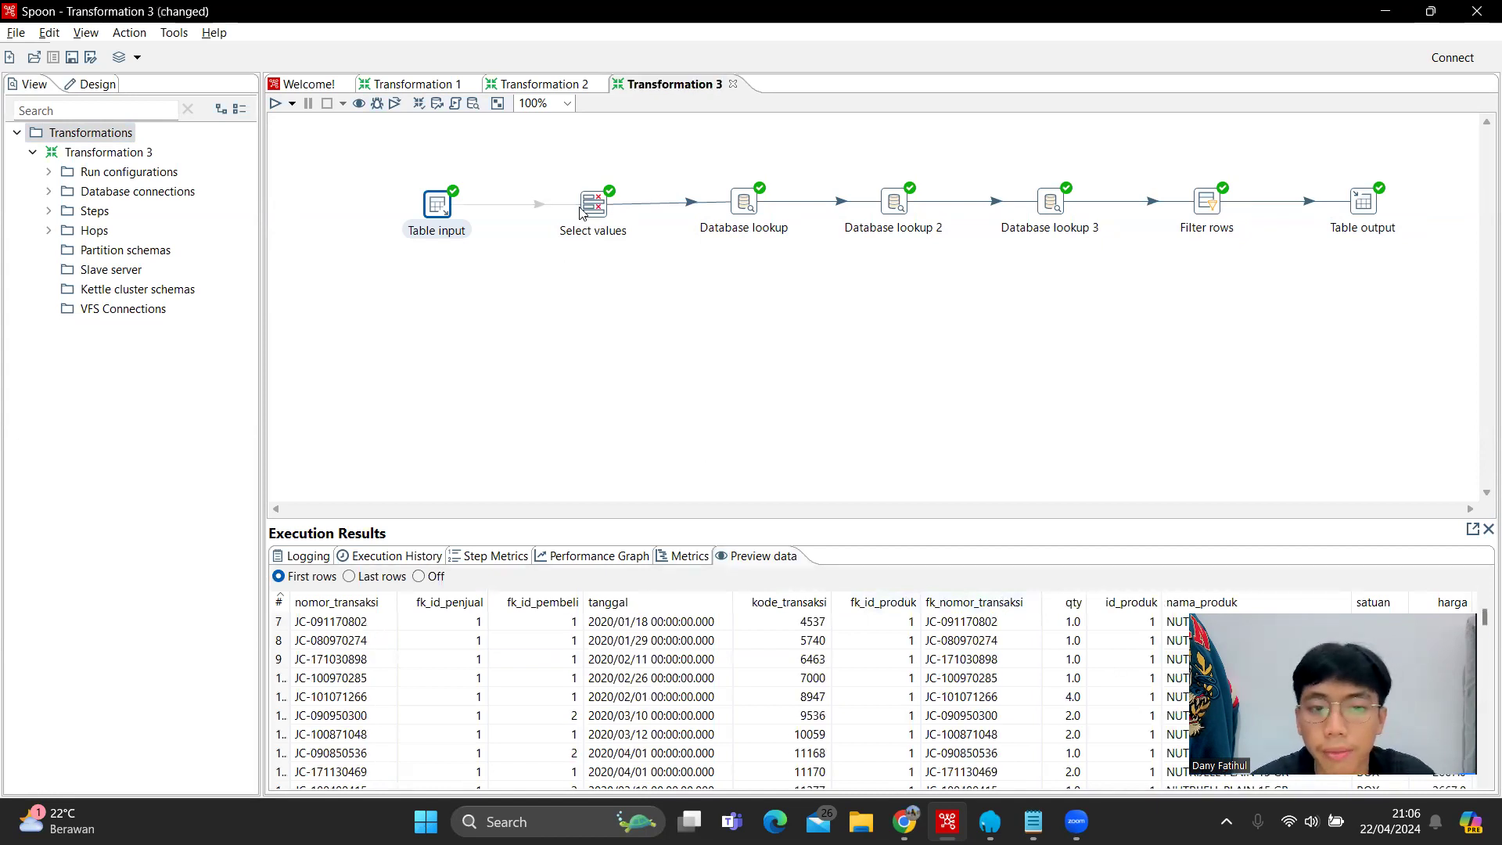
{"action": "left_click", "coordinate": [594, 211]}
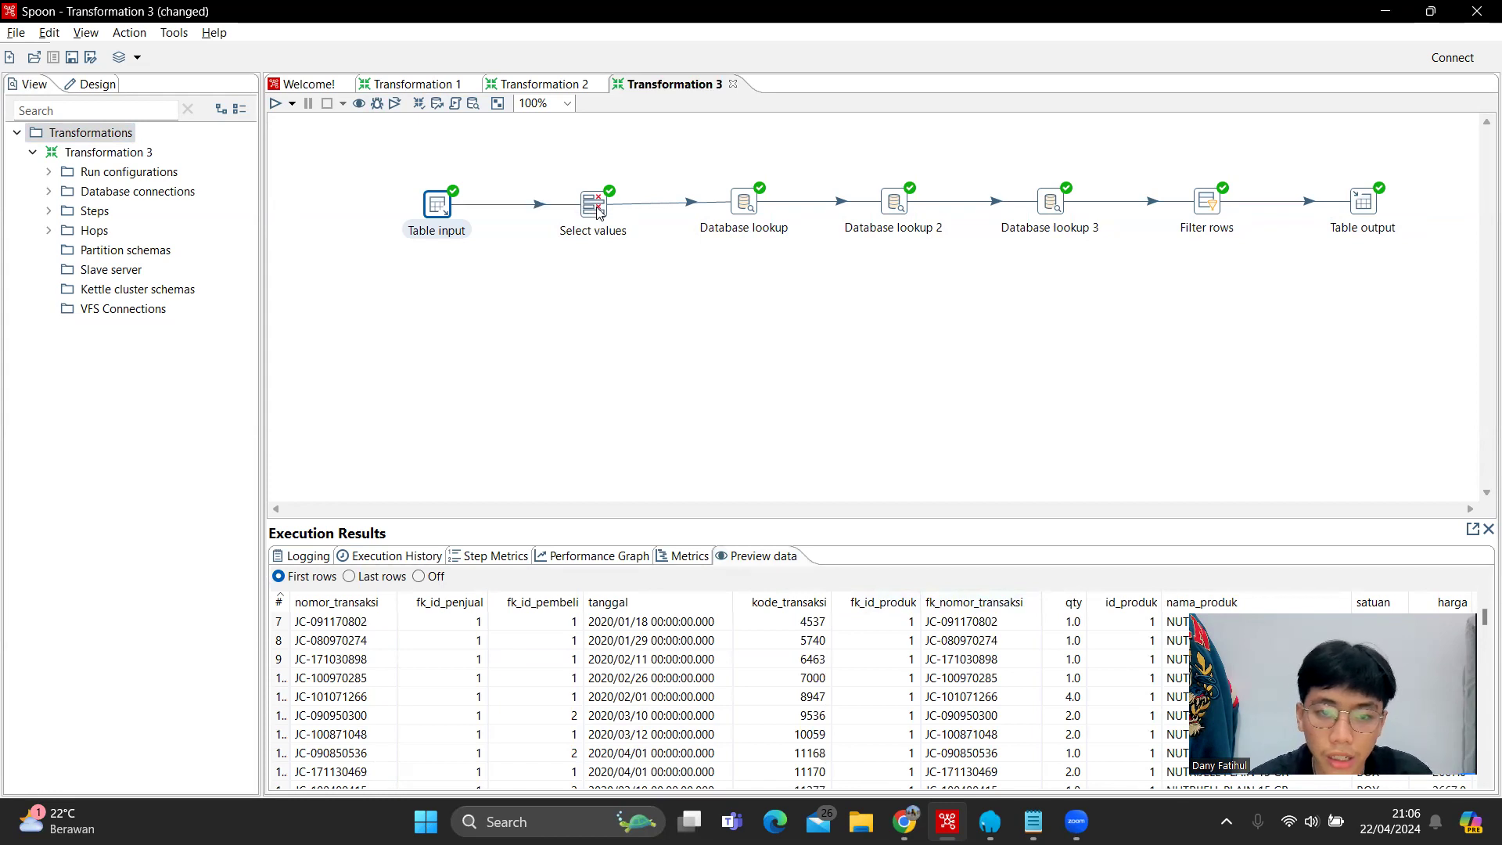
{"action": "left_click", "coordinate": [597, 210]}
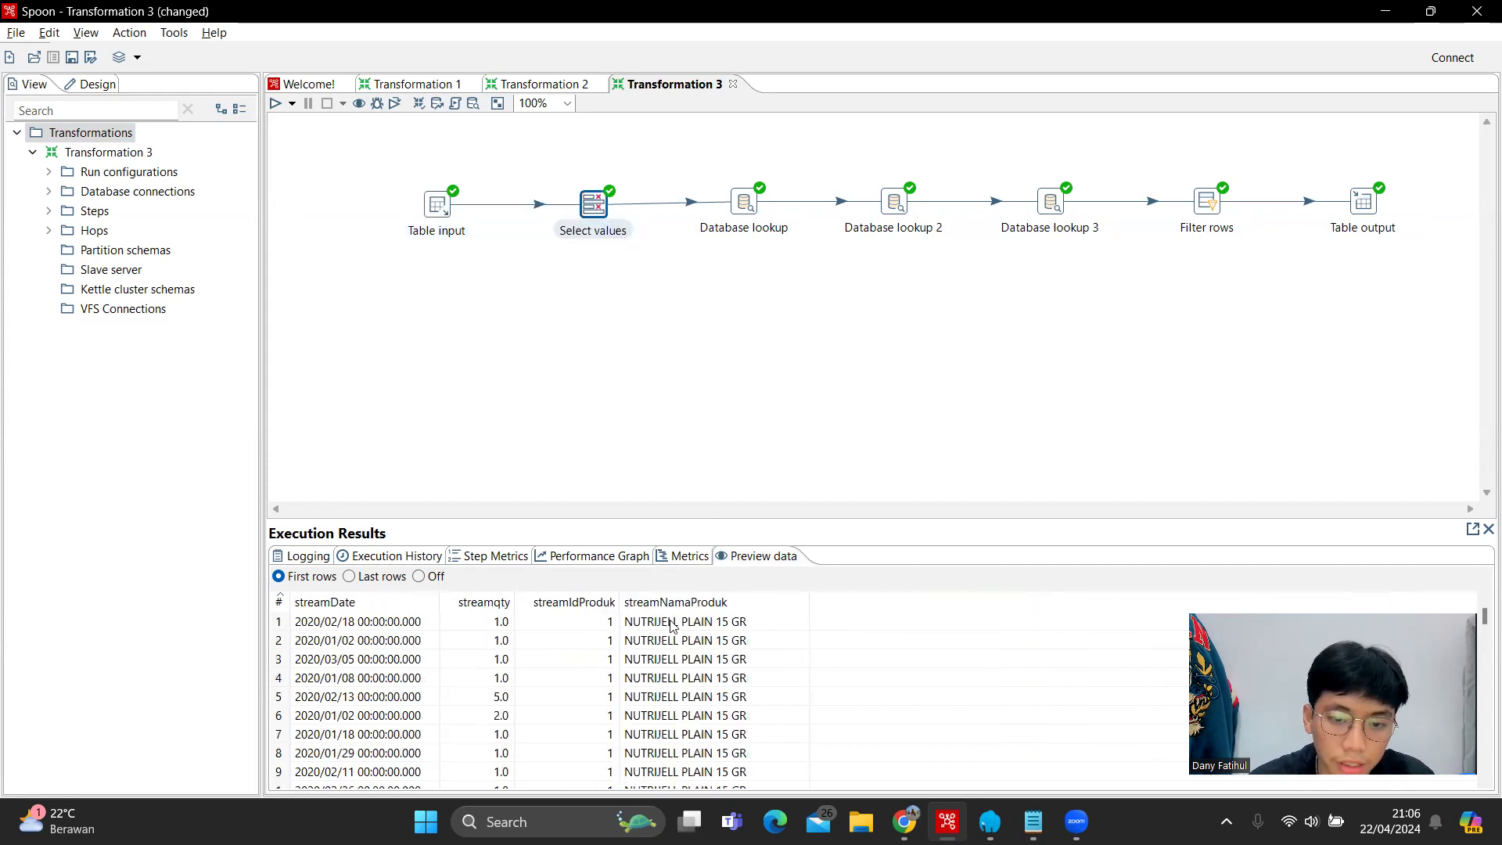
{"action": "double_click", "coordinate": [592, 205]}
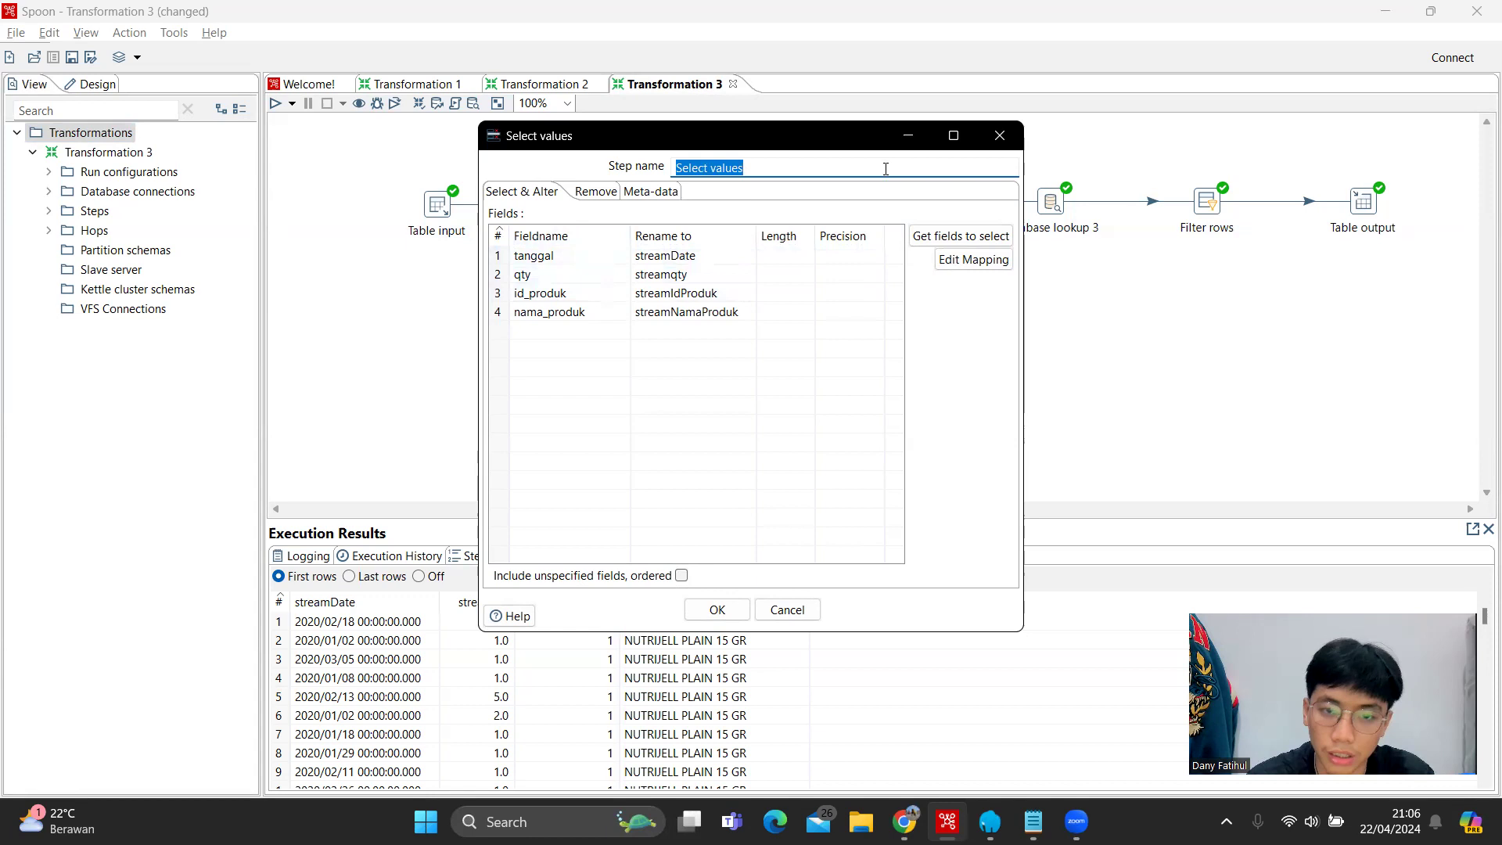
{"action": "left_click", "coordinate": [992, 138]}
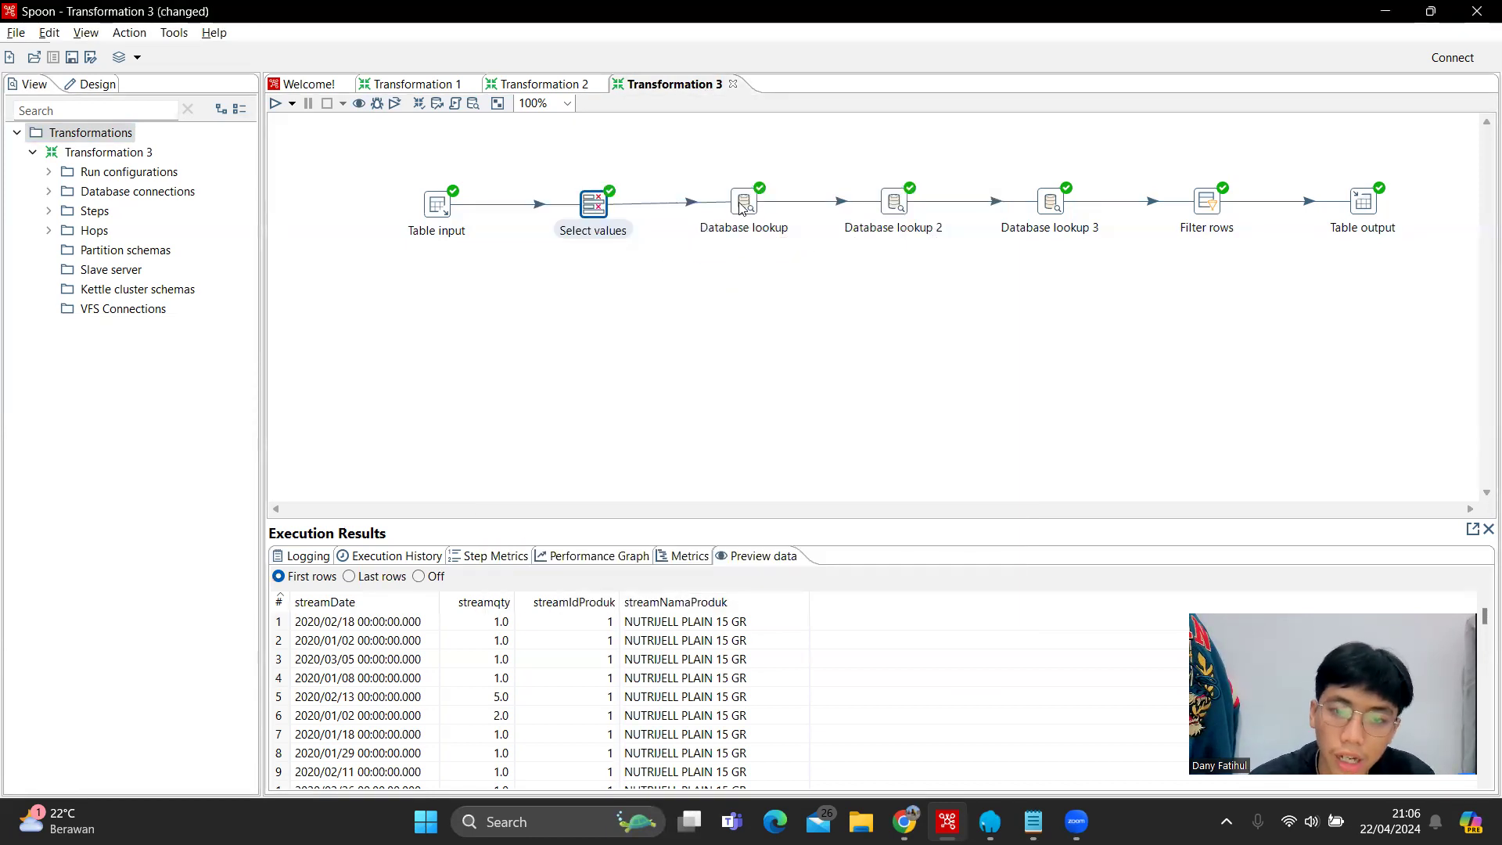
Examine the preview rows and lookup settings of Database lookup on dimdate and Database lookup 2 on dimproduk
{"action": "left_click", "coordinate": [732, 212]}
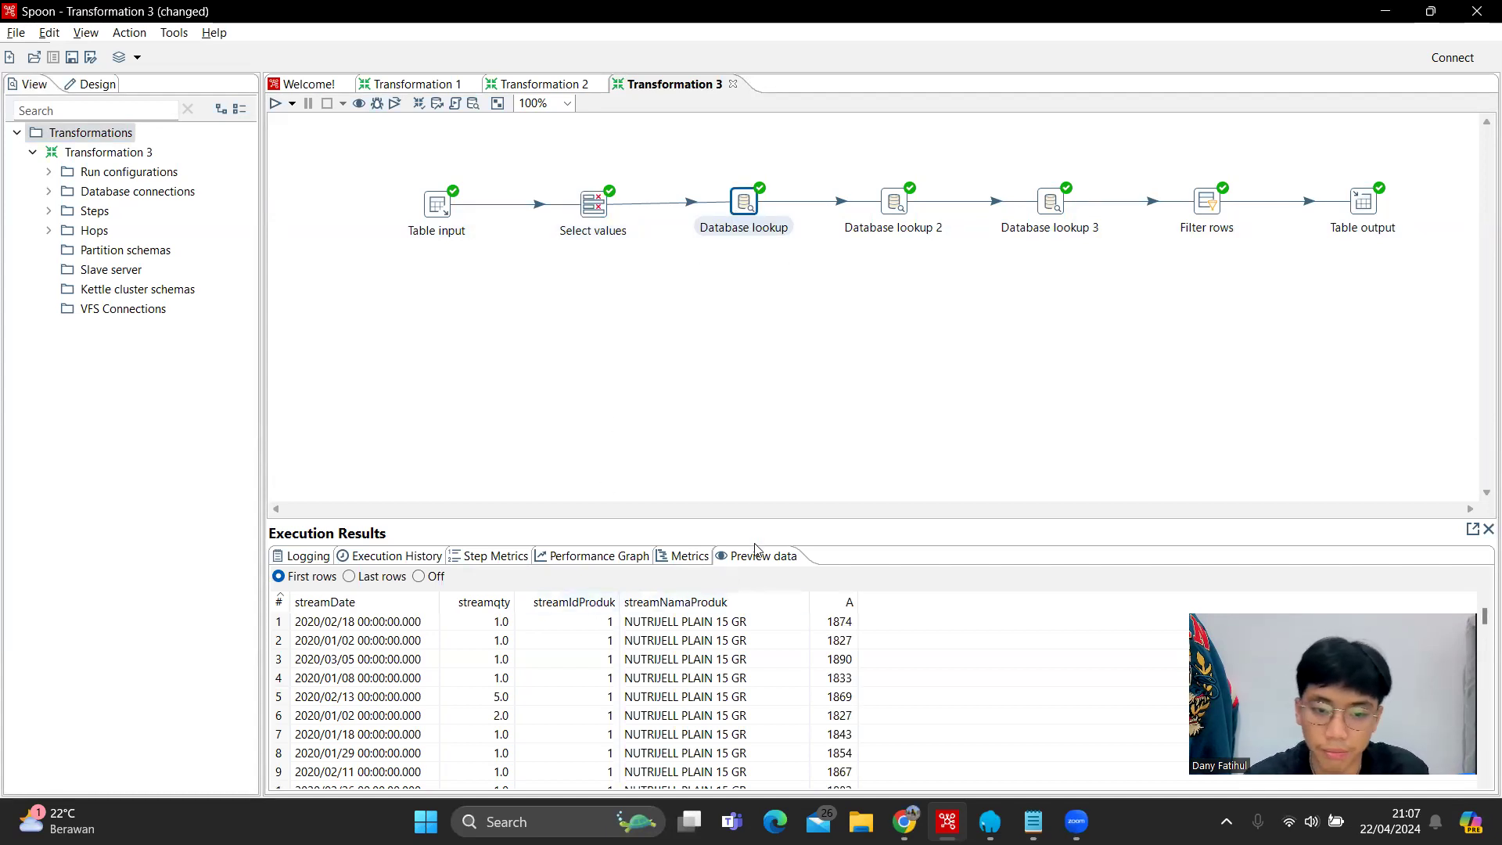
{"action": "double_click", "coordinate": [745, 203]}
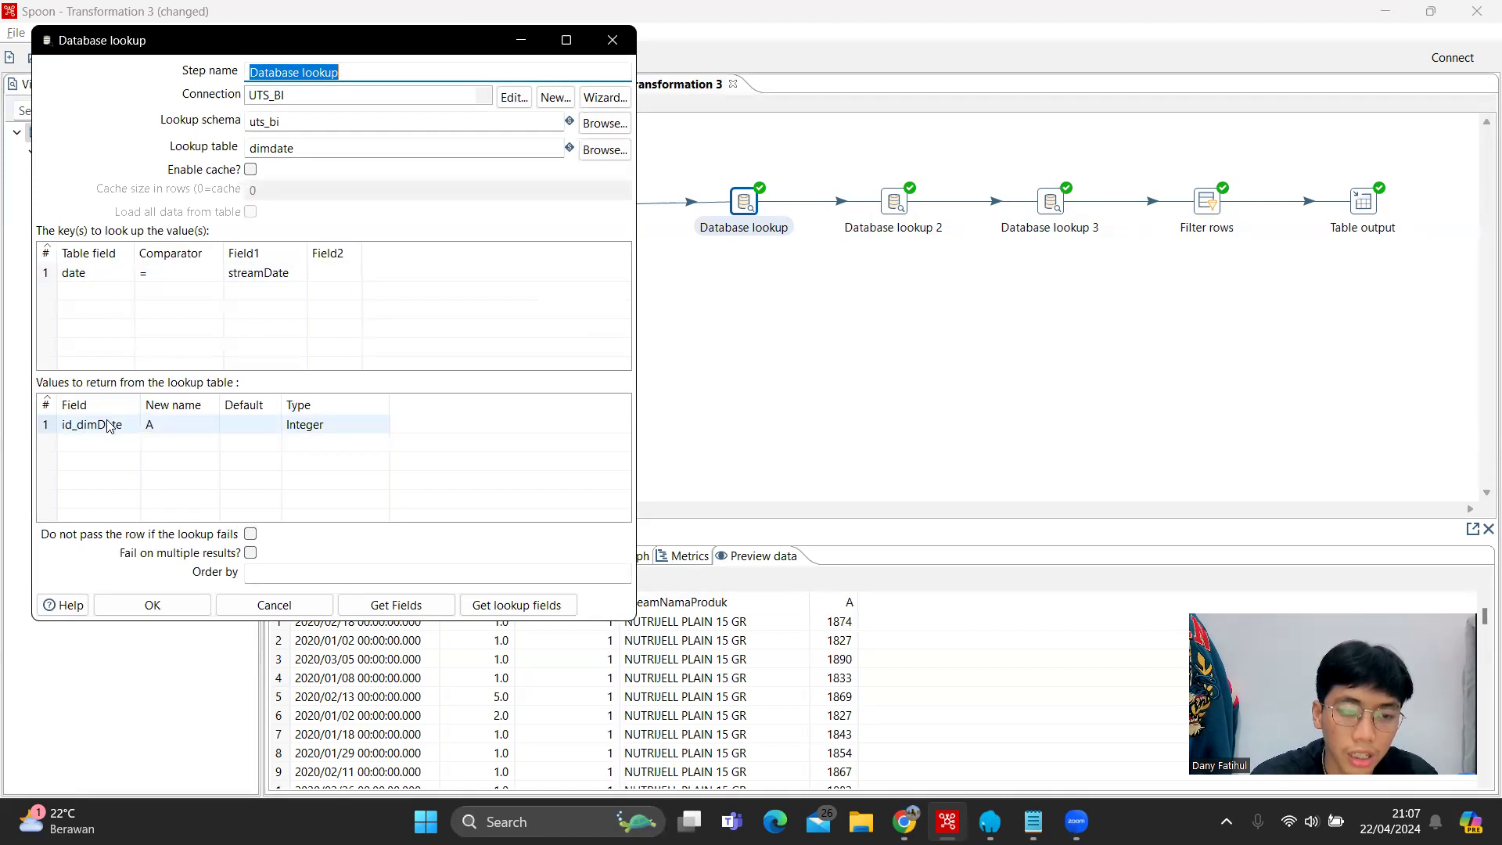
{"action": "left_click", "coordinate": [615, 43]}
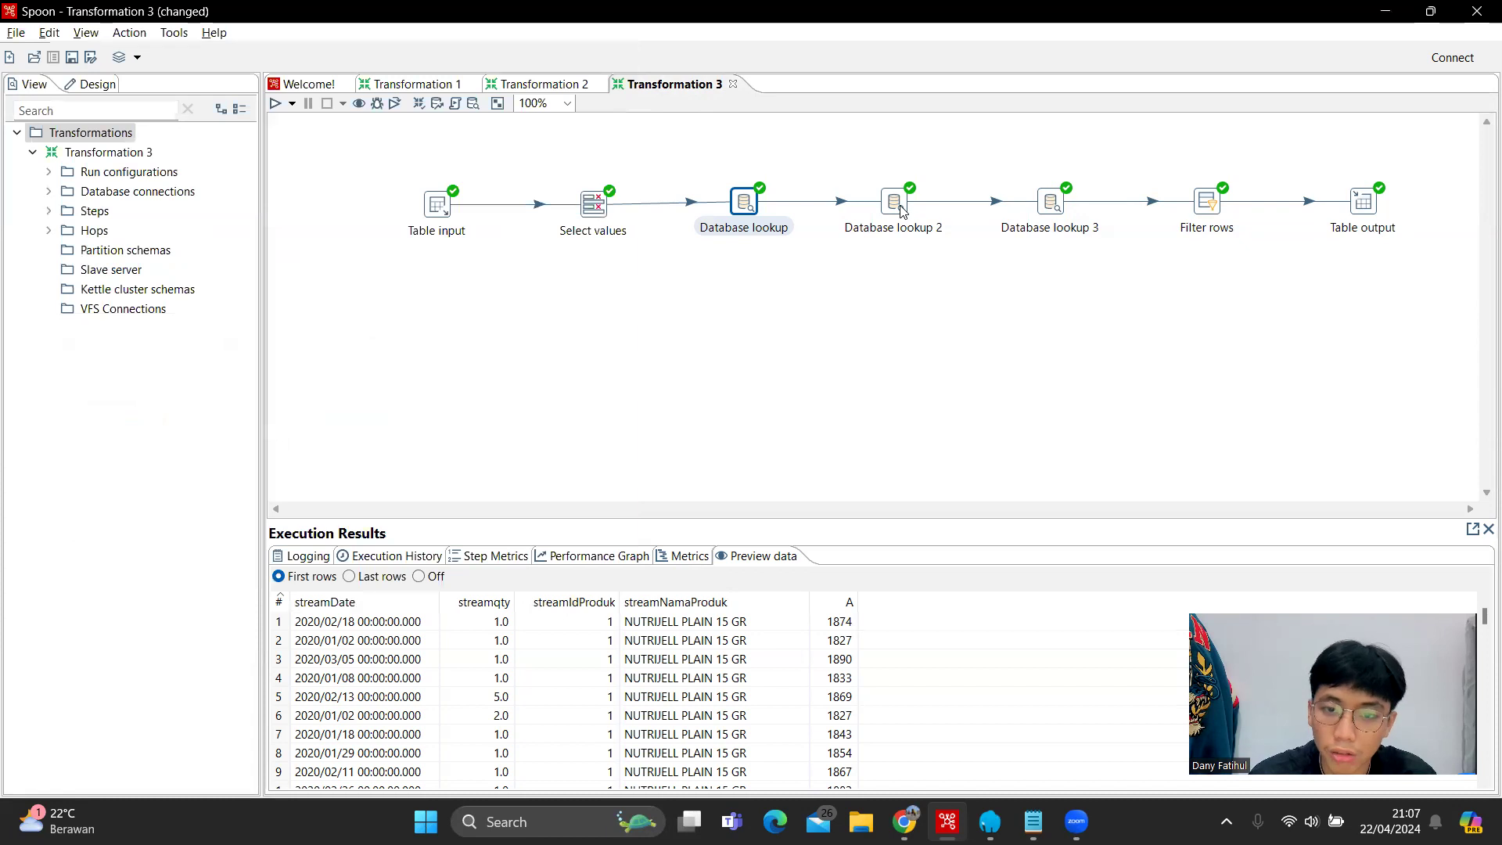
{"action": "left_click", "coordinate": [900, 207]}
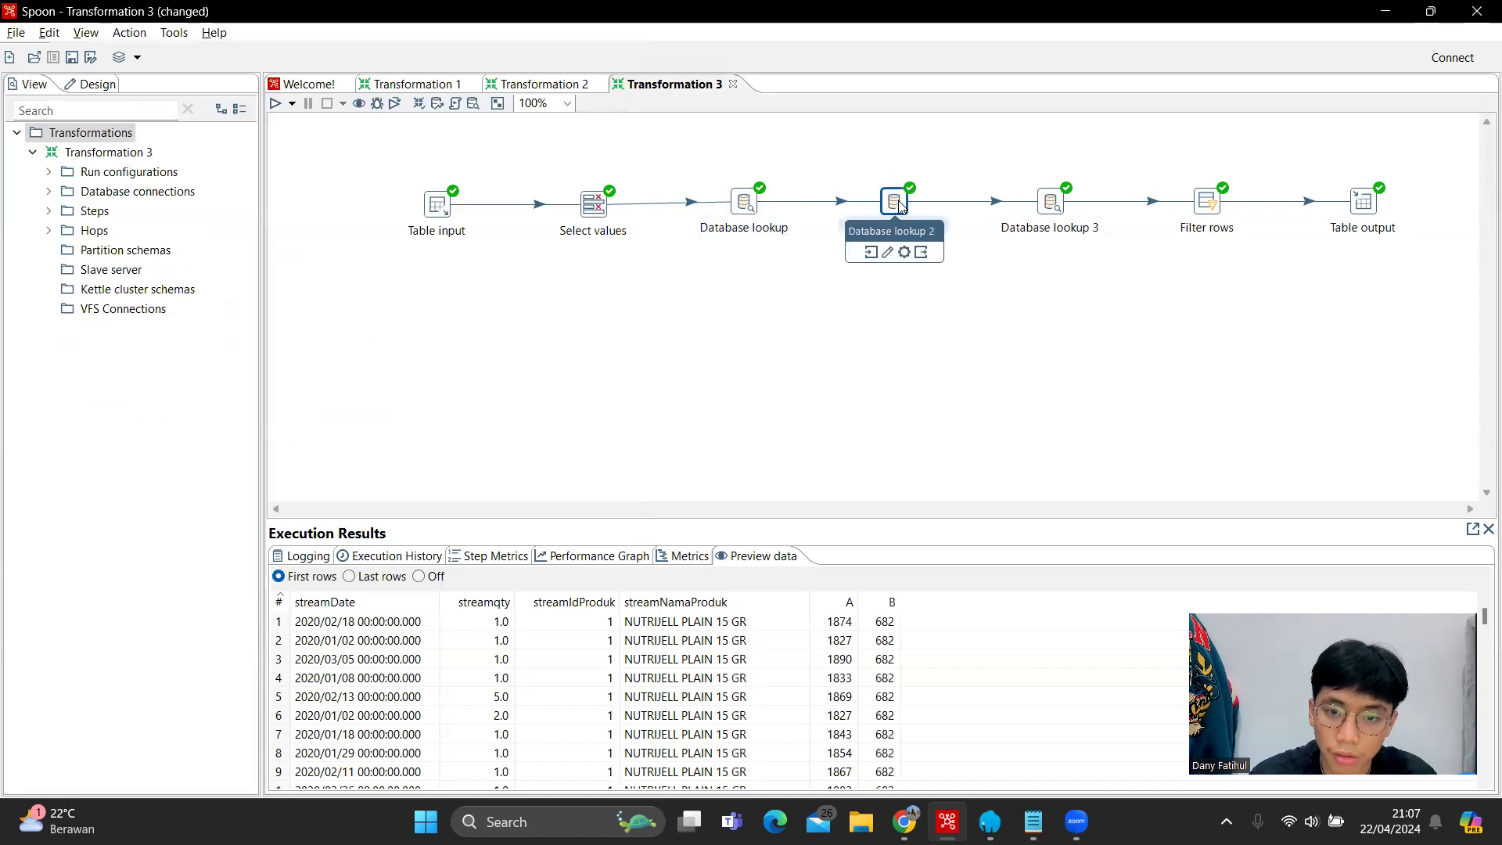
{"action": "double_click", "coordinate": [900, 205]}
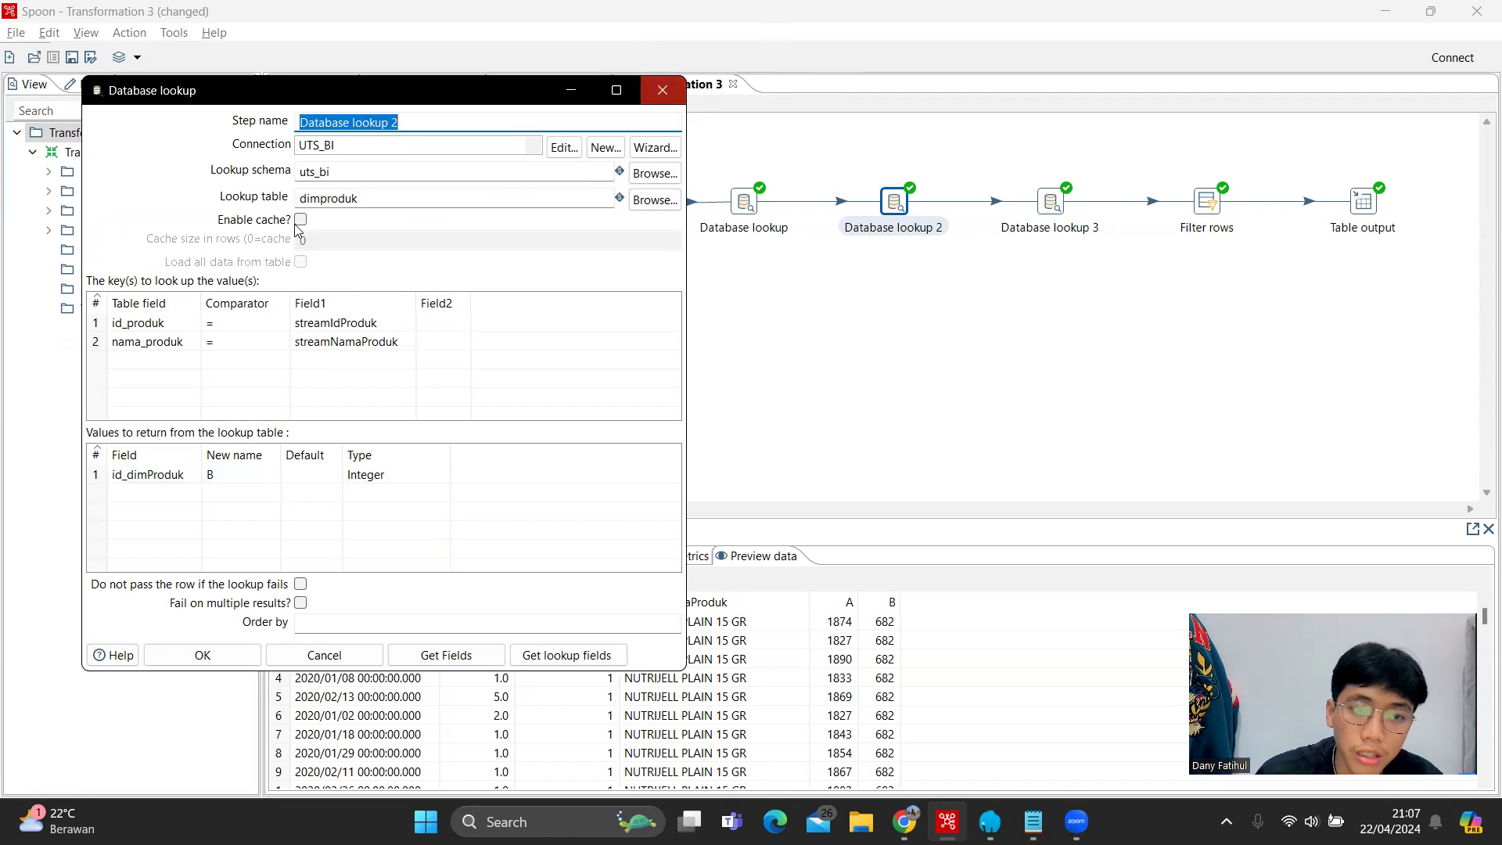
{"action": "left_click", "coordinate": [669, 94]}
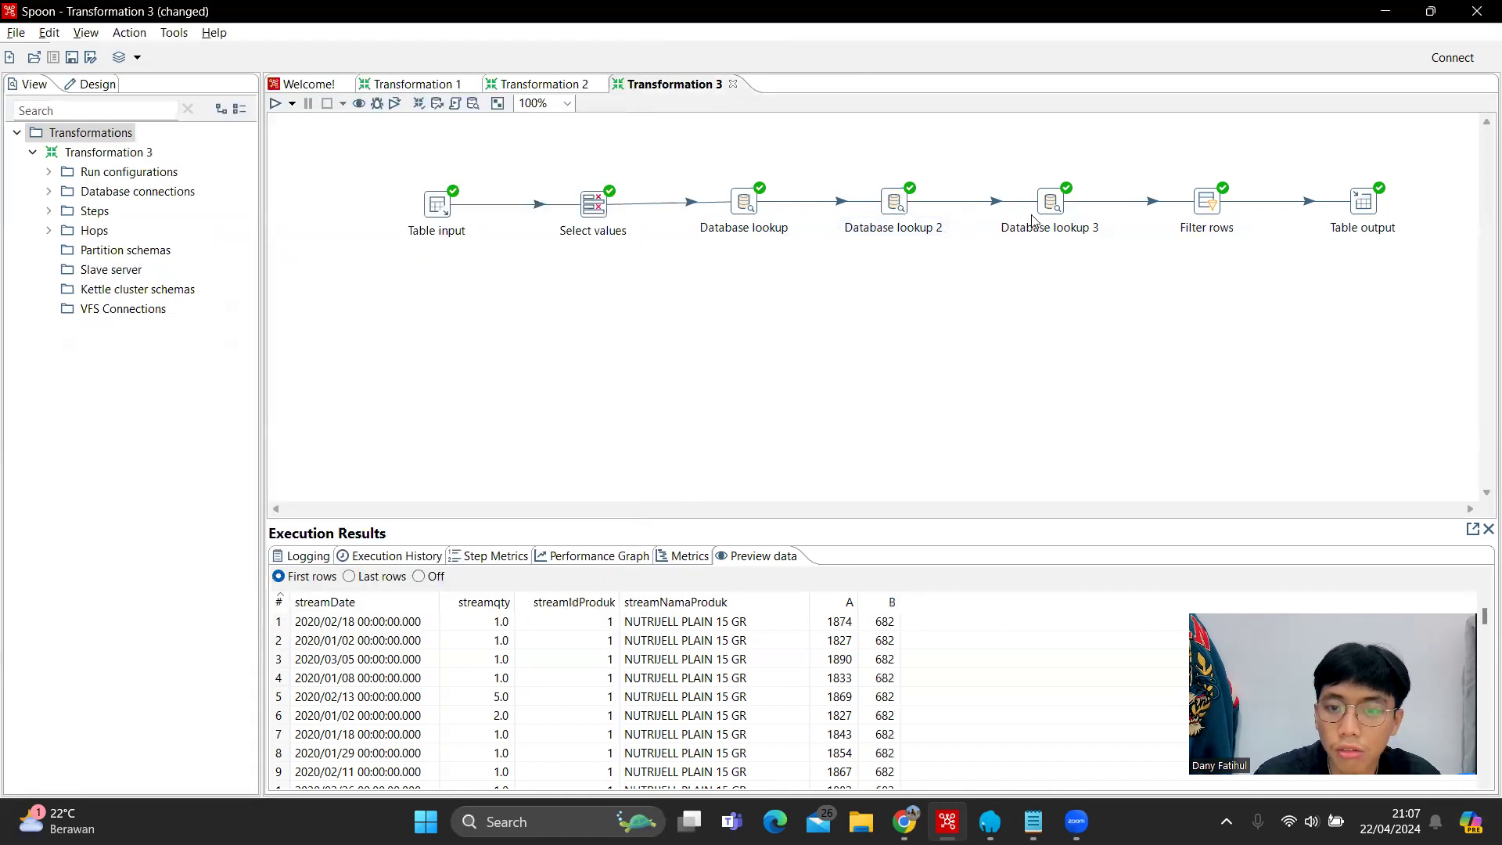
Examine the factterlaris lookup settings of Database lookup 3 and the IS NULL conditions of Filter rows, checking them against the factterlaris table in phpMyAdmin
{"action": "left_click", "coordinate": [1051, 203]}
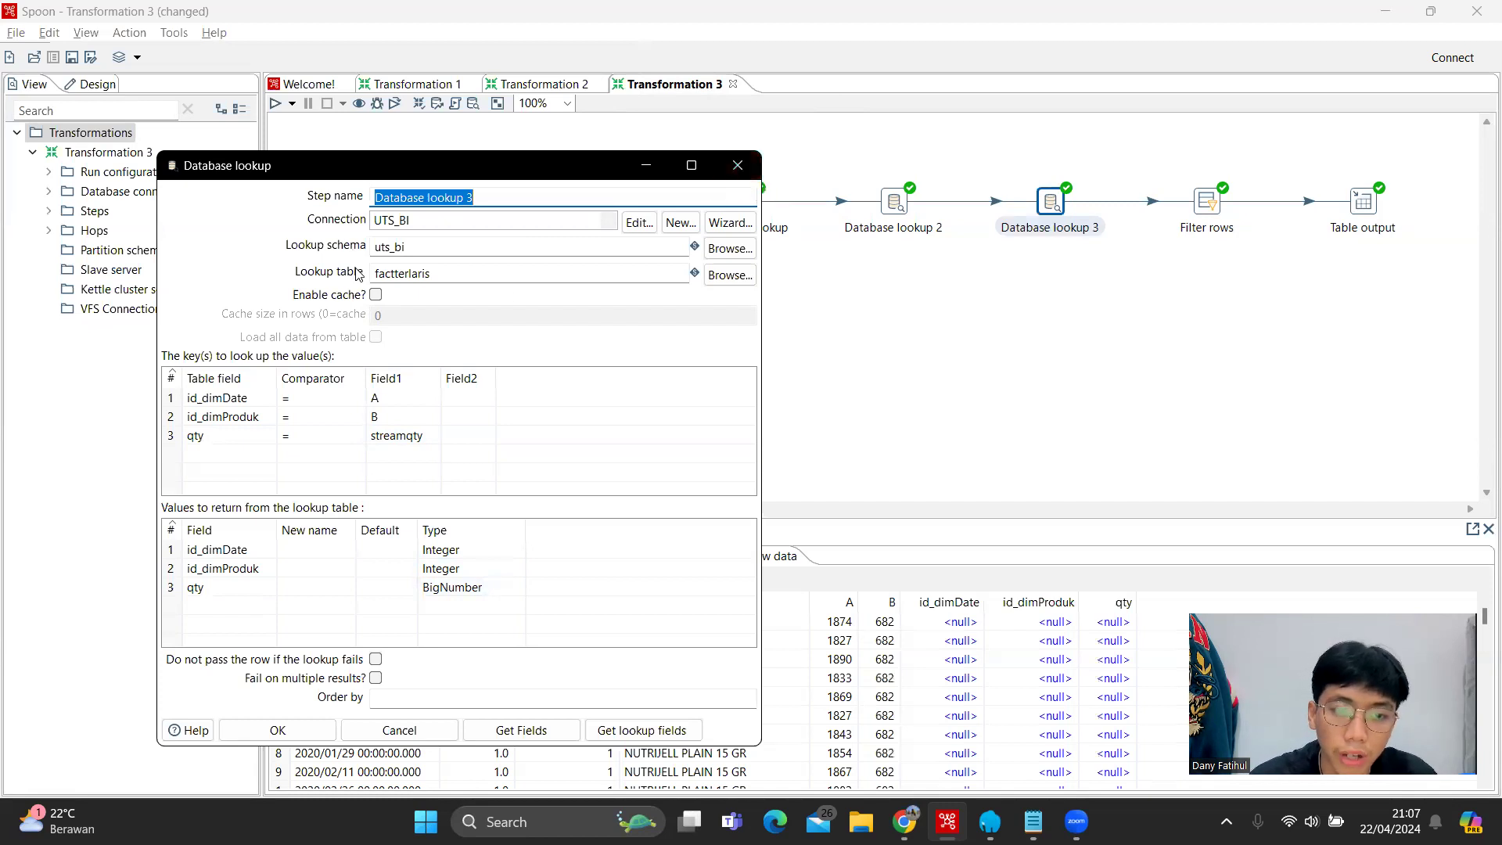
{"action": "left_click", "coordinate": [743, 167]}
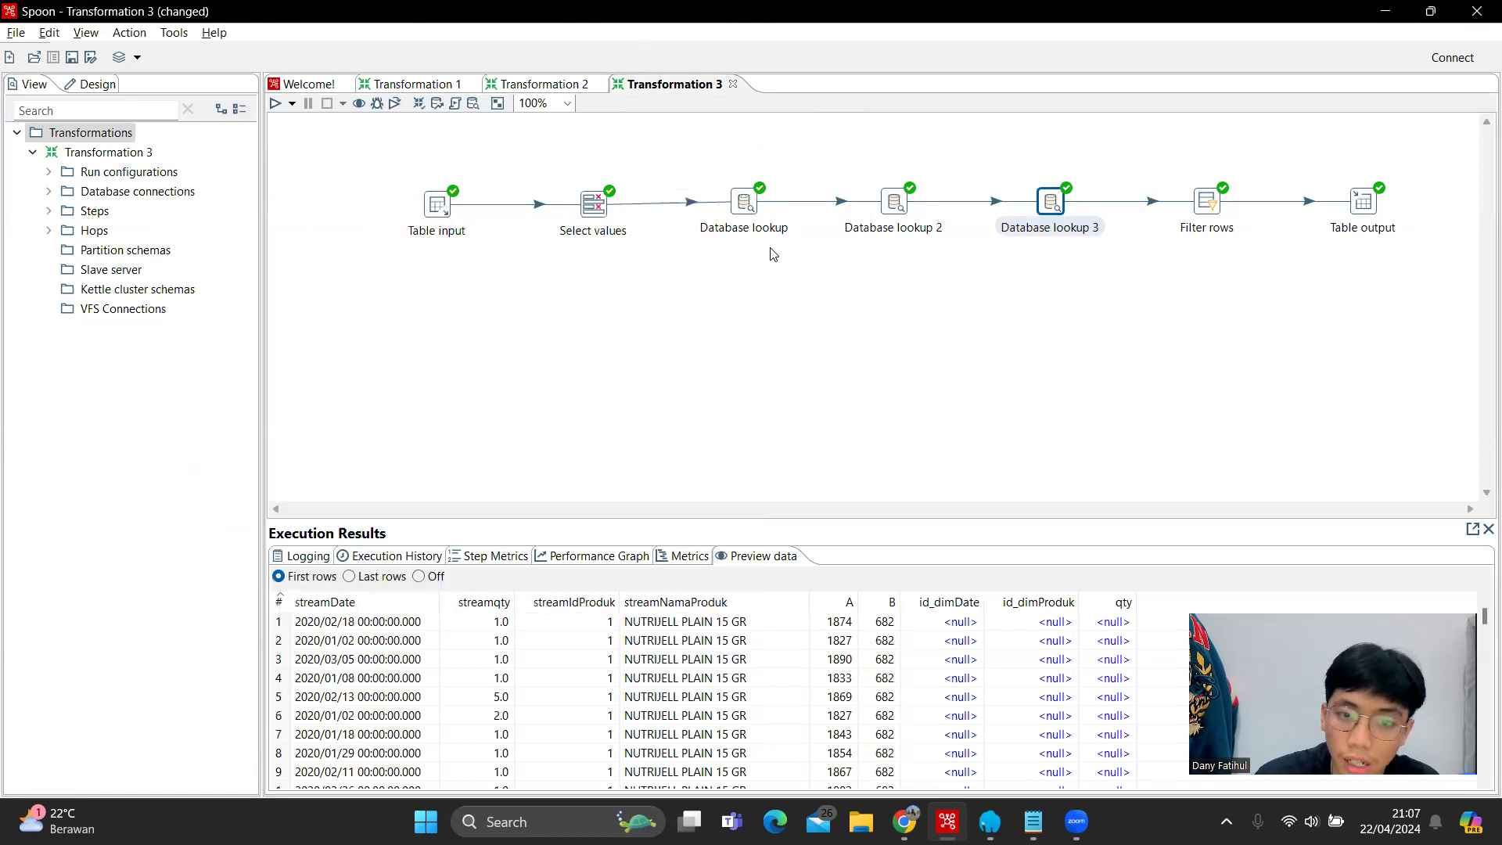
{"action": "left_click", "coordinate": [1211, 207]}
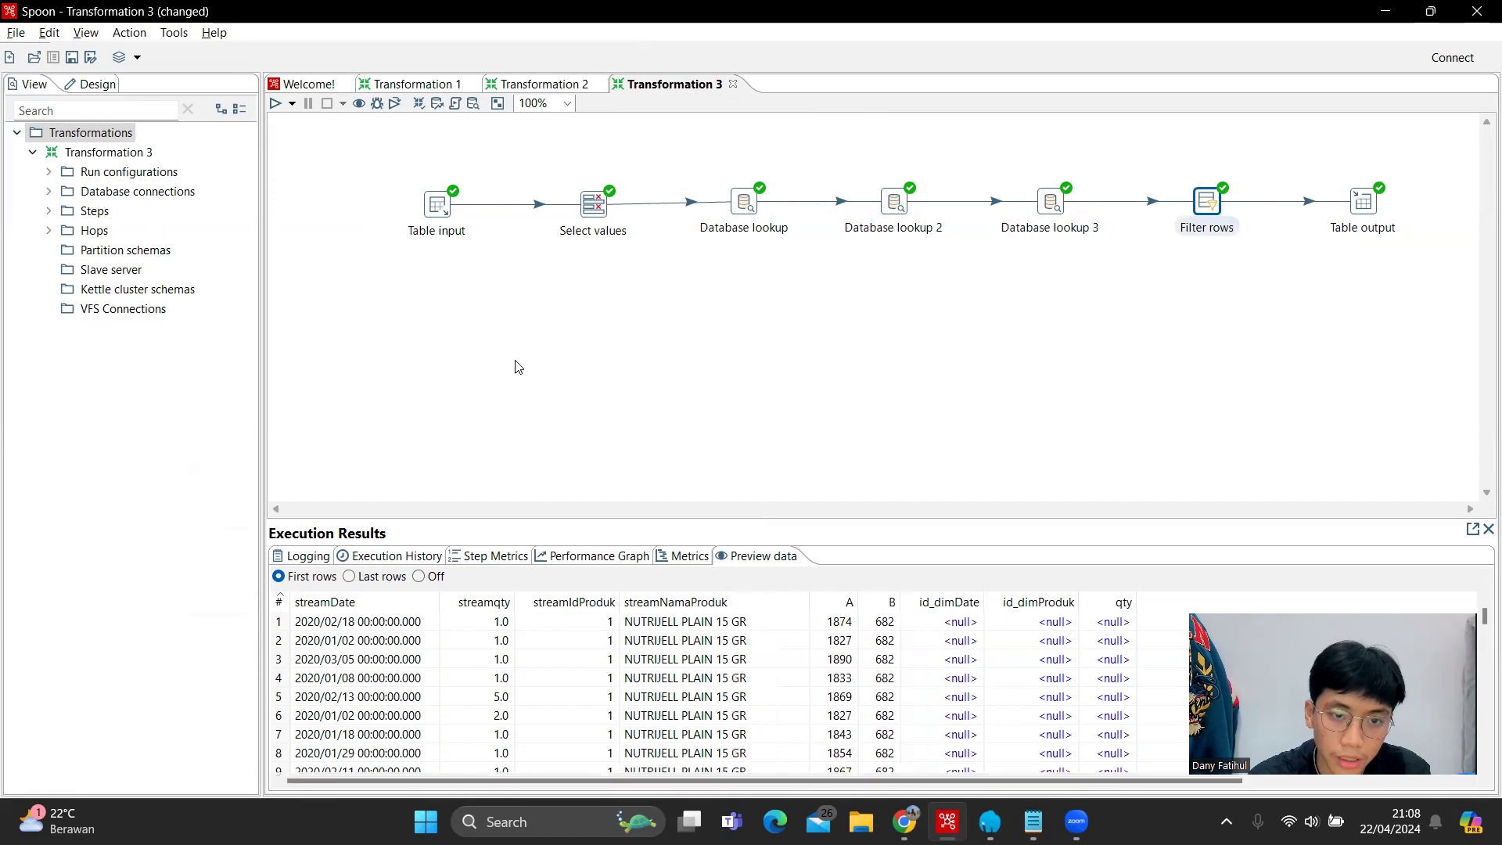
{"action": "double_click", "coordinate": [1204, 201]}
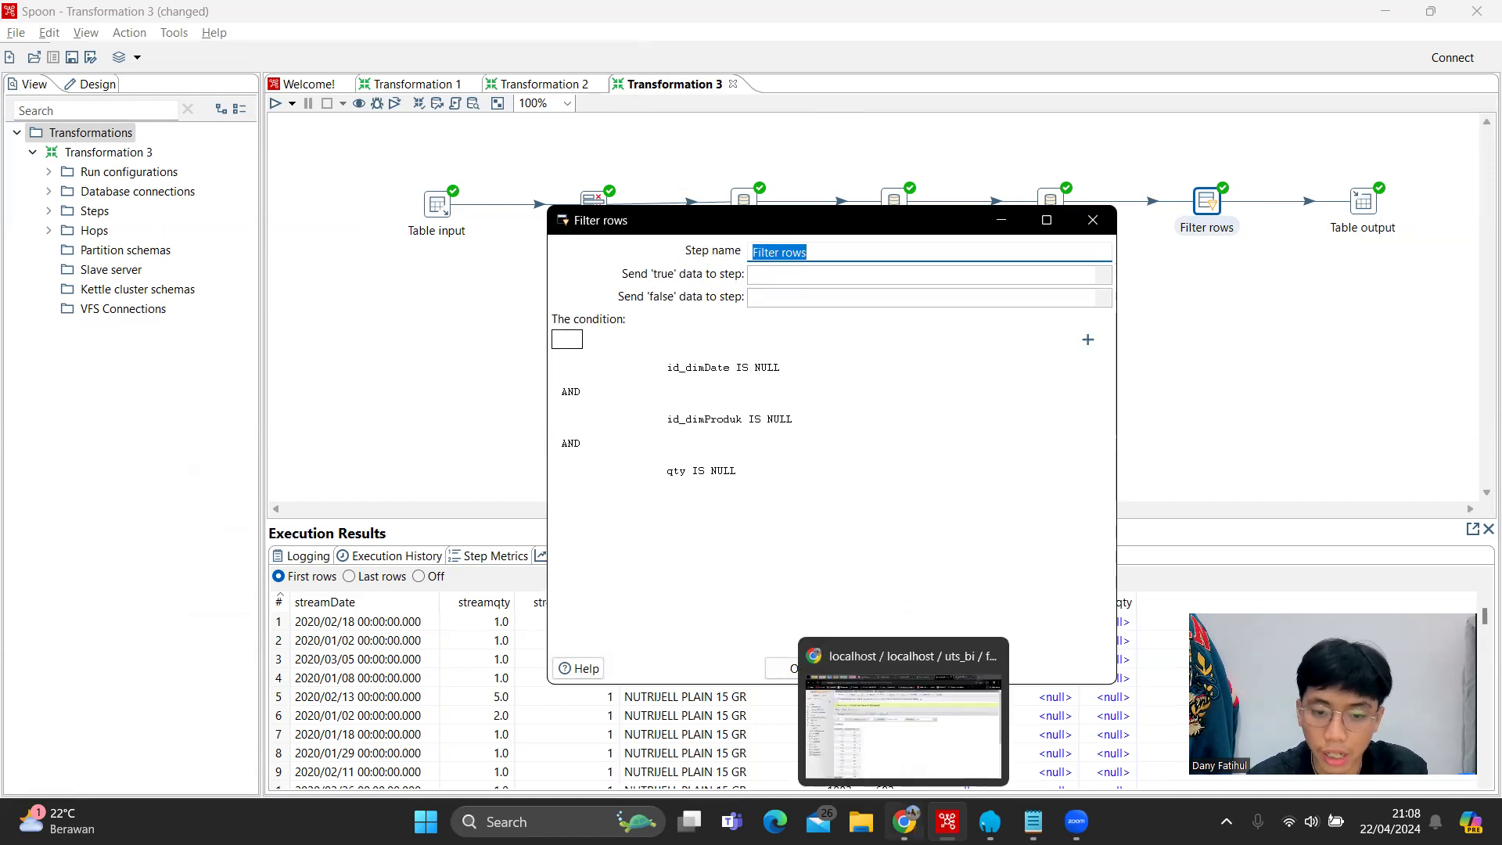
{"action": "left_click", "coordinate": [904, 822]}
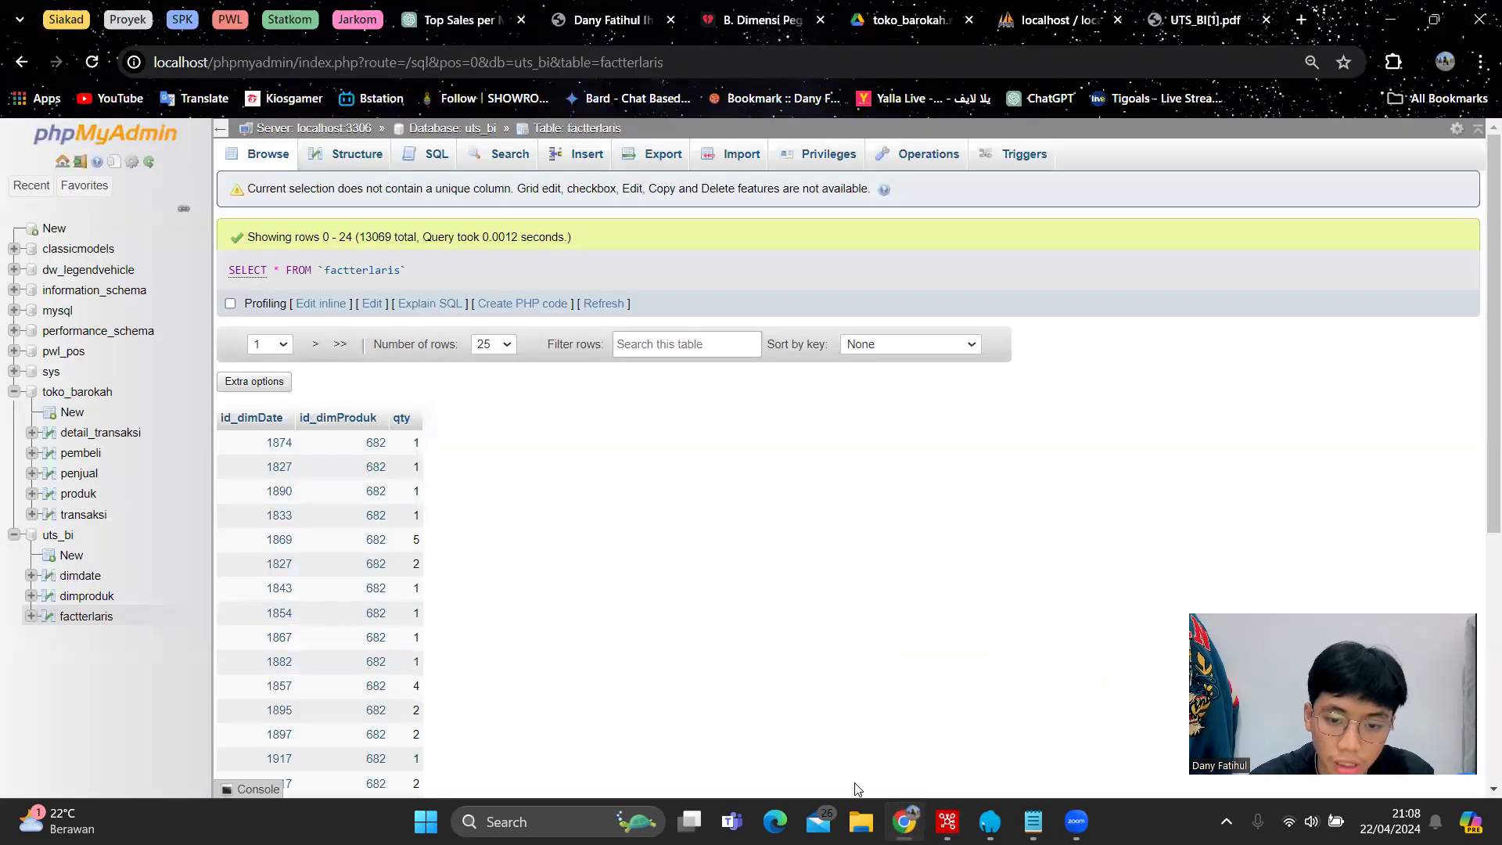
{"action": "left_click", "coordinate": [905, 822]}
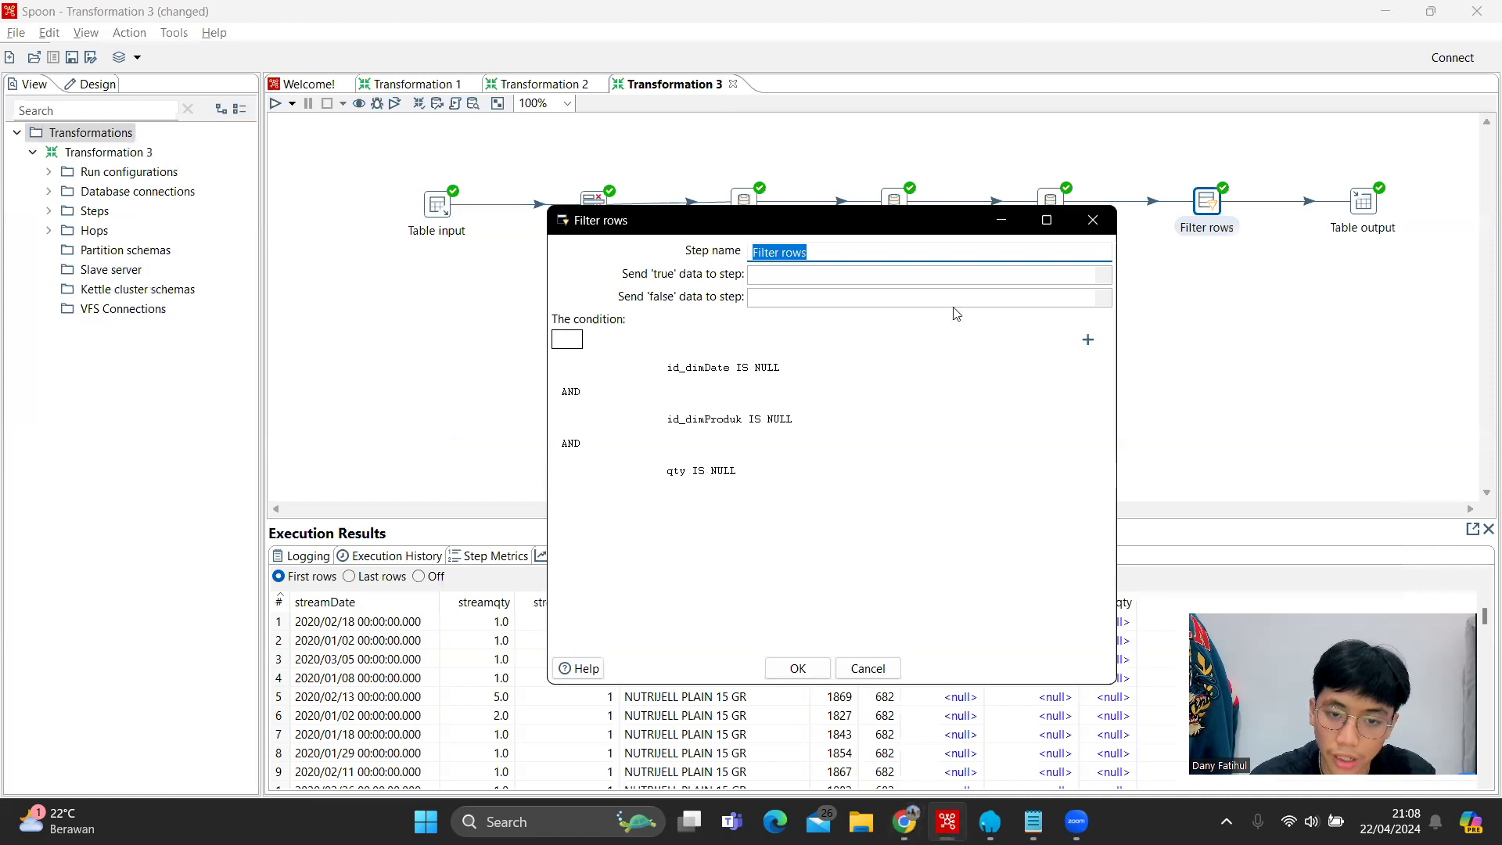
{"action": "left_click", "coordinate": [1093, 222]}
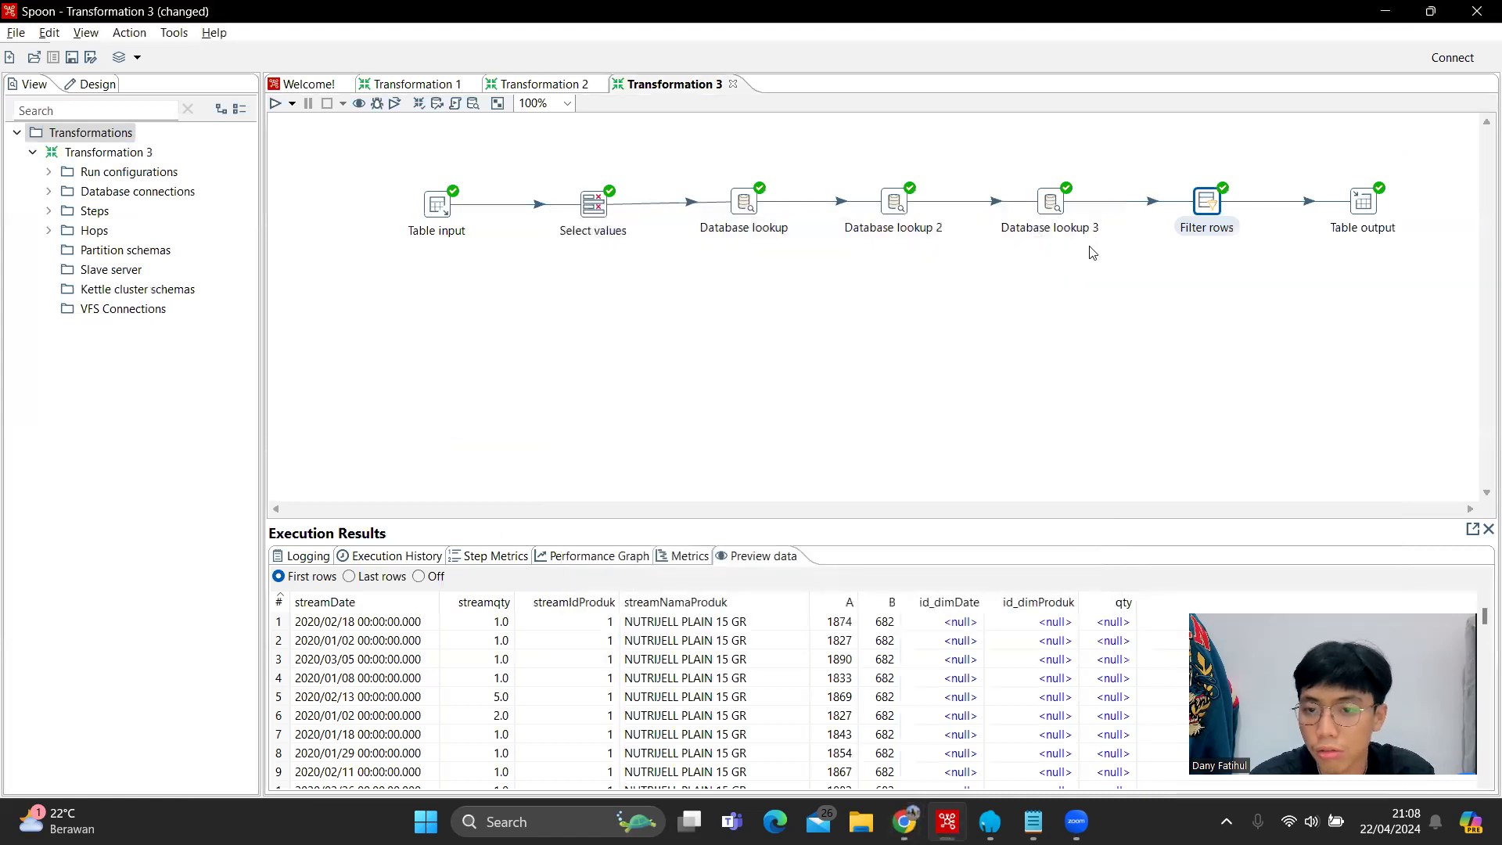
{"action": "left_click", "coordinate": [1362, 205]}
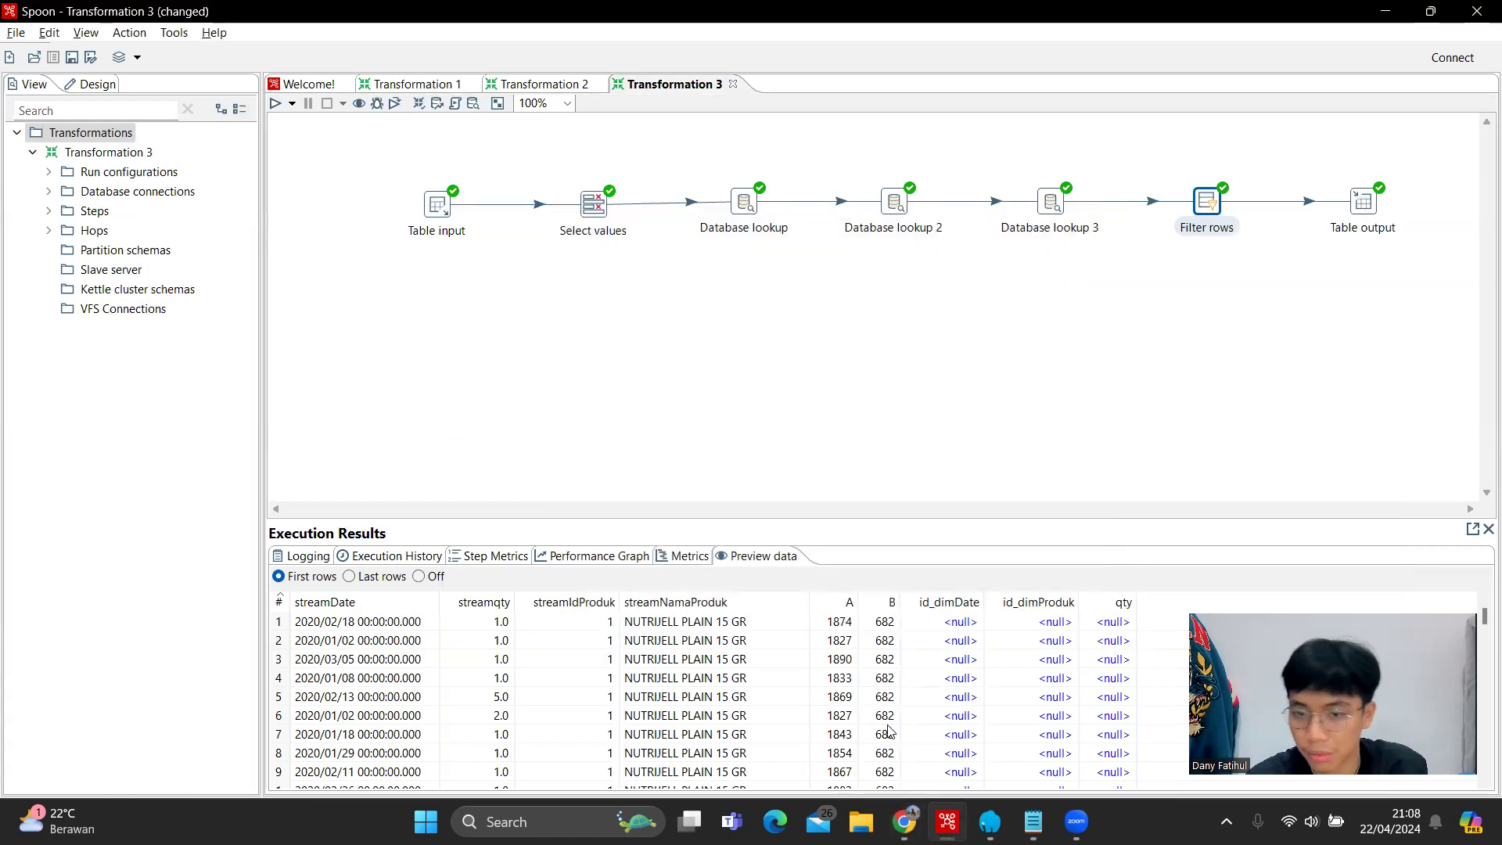
Switch to phpMyAdmin, open the SQL editor for uts_bi, and copy the whole factterlaris SELECT query from the second Notepad document
{"action": "left_click", "coordinate": [904, 822]}
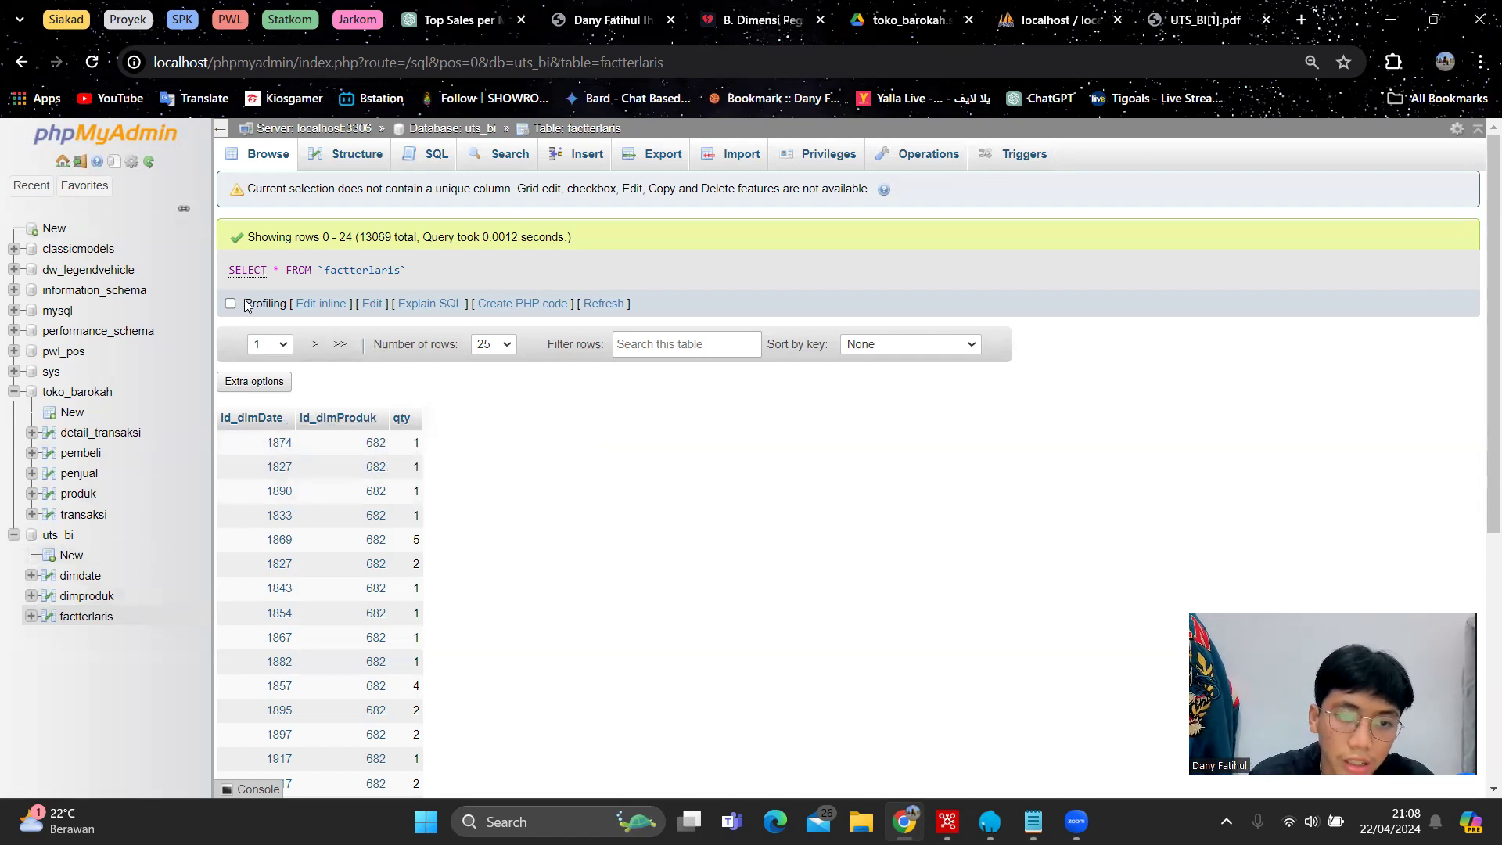
{"action": "left_click", "coordinate": [64, 536]}
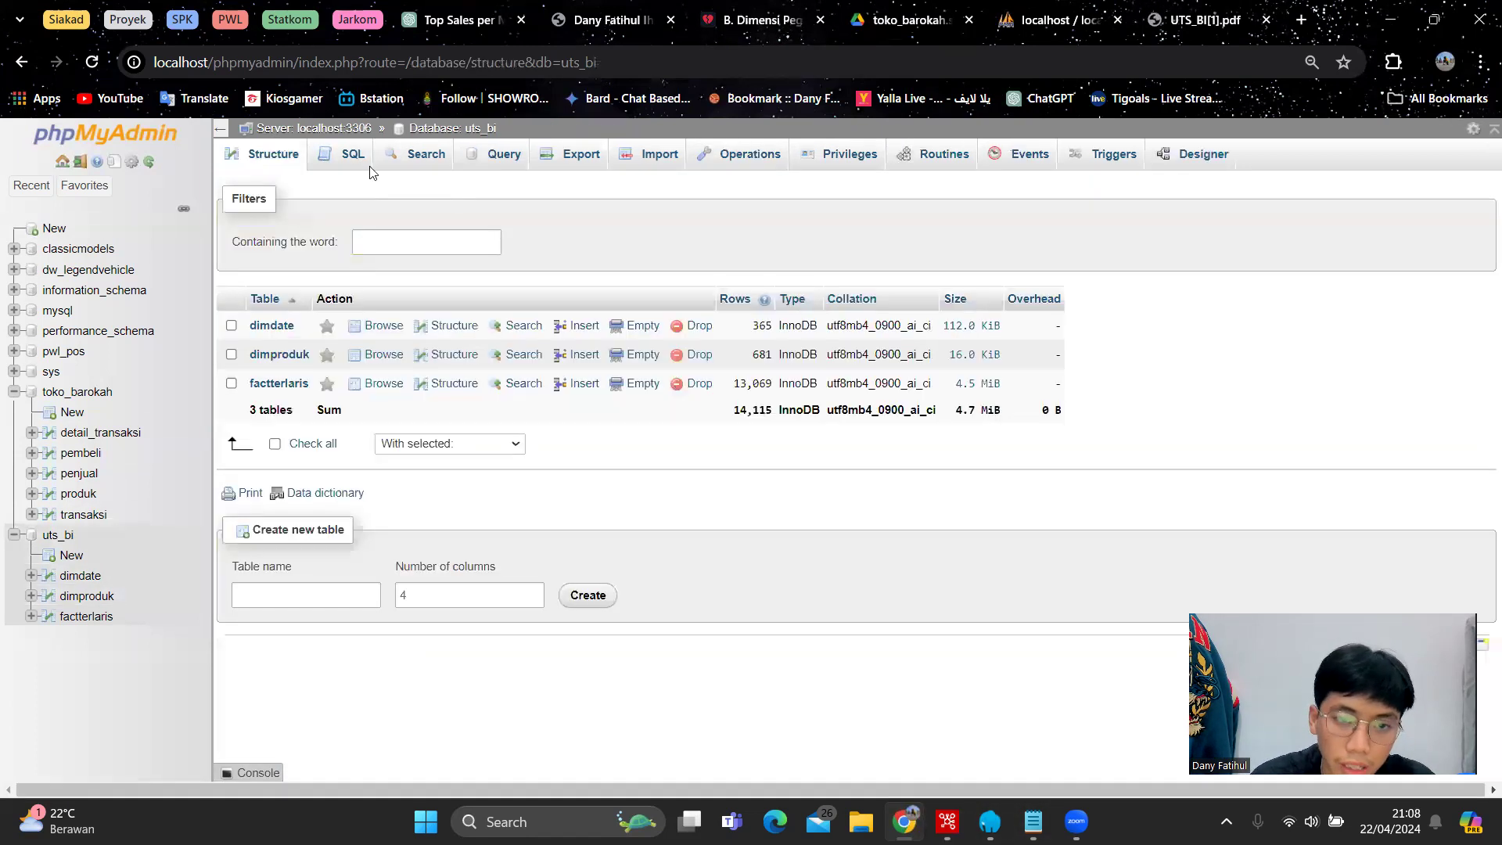
{"action": "left_click", "coordinate": [347, 155]}
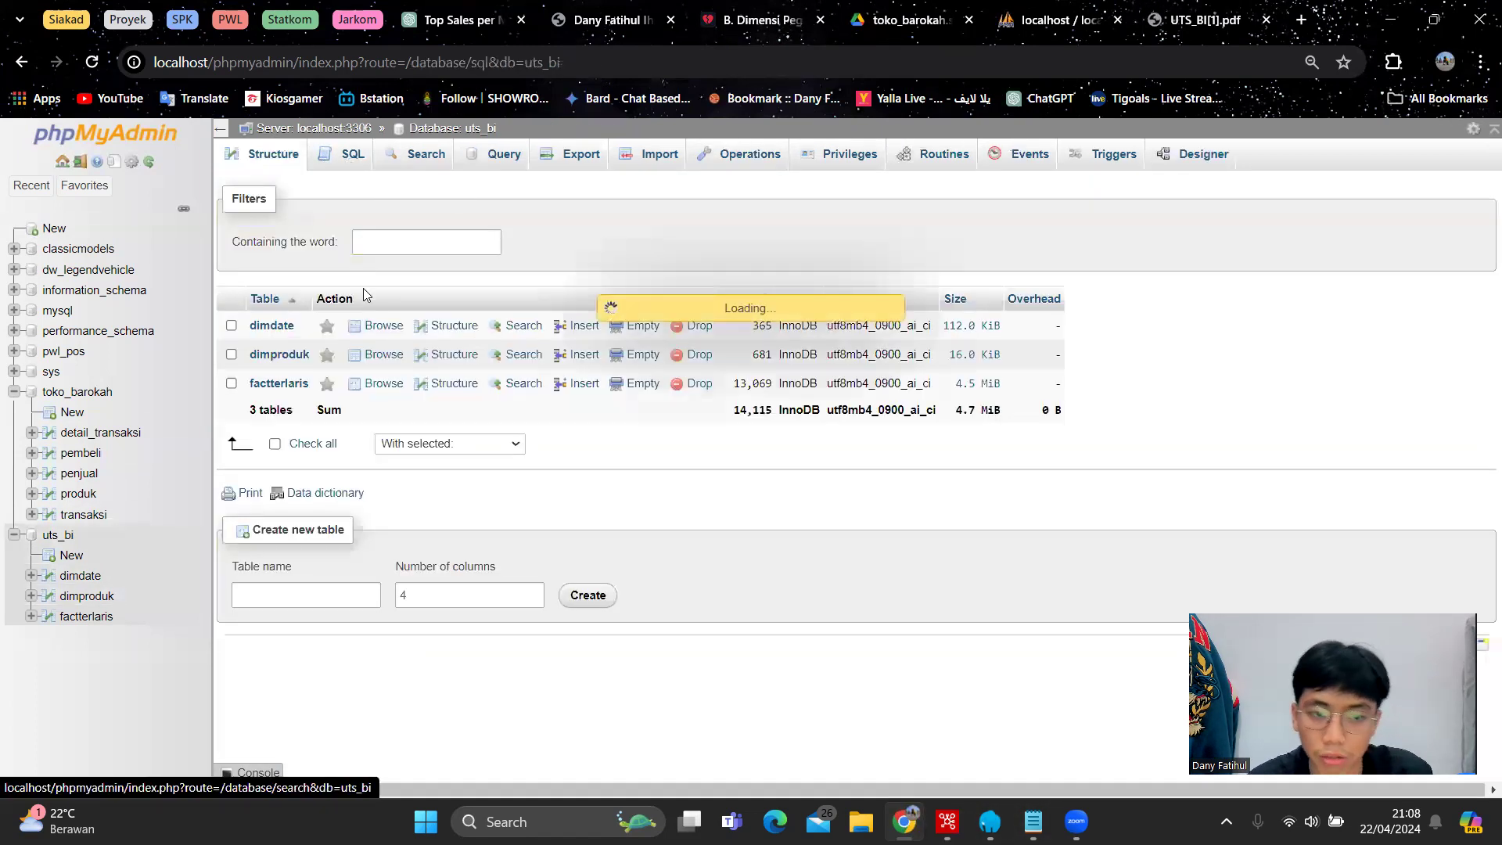
{"action": "left_click", "coordinate": [1032, 822]}
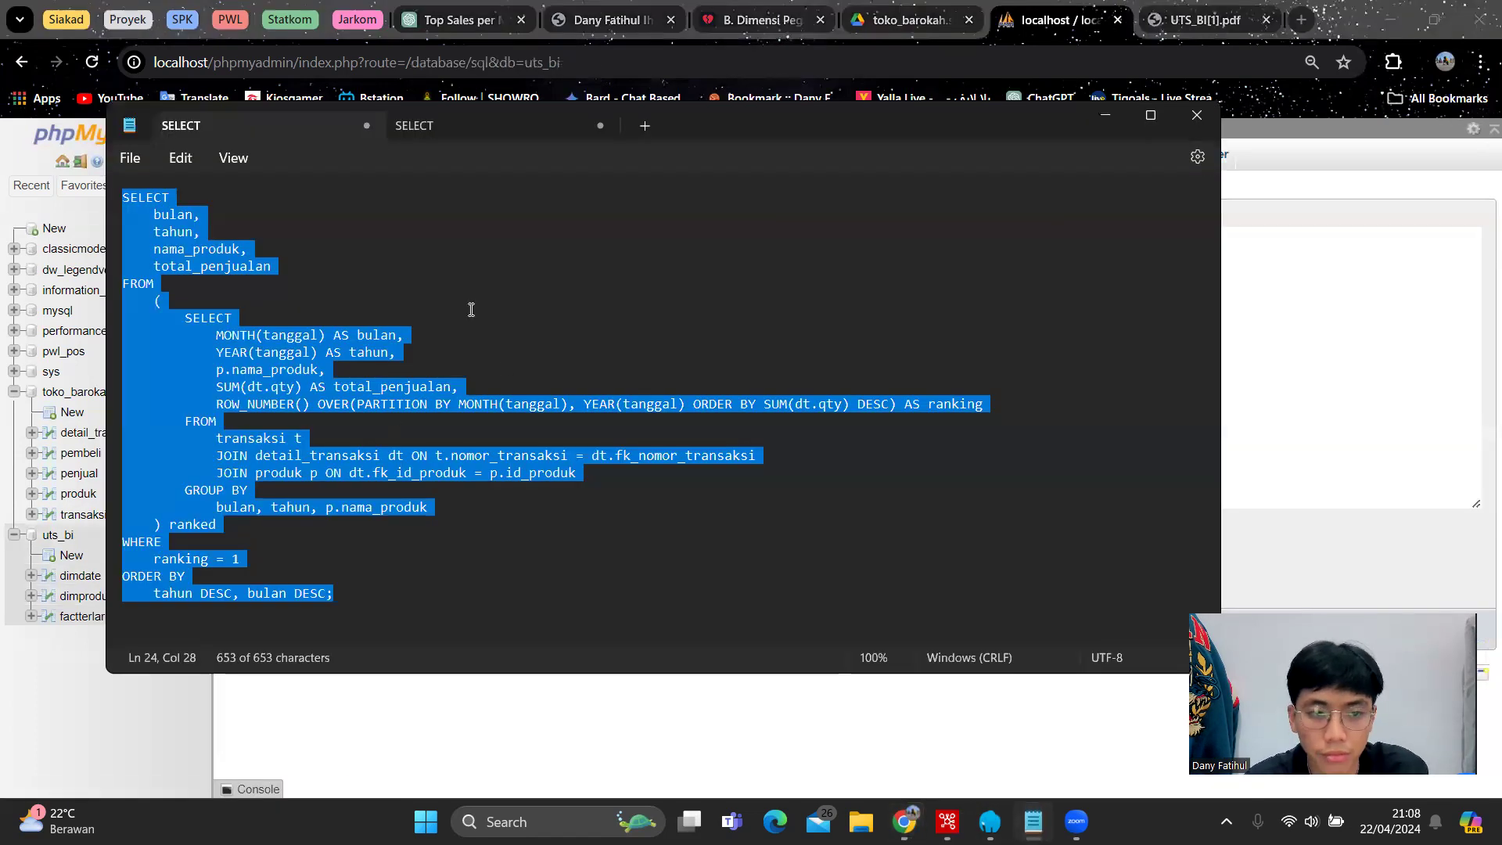
{"action": "left_click", "coordinate": [435, 125]}
{"action": "key", "text": "ctrl+a"}
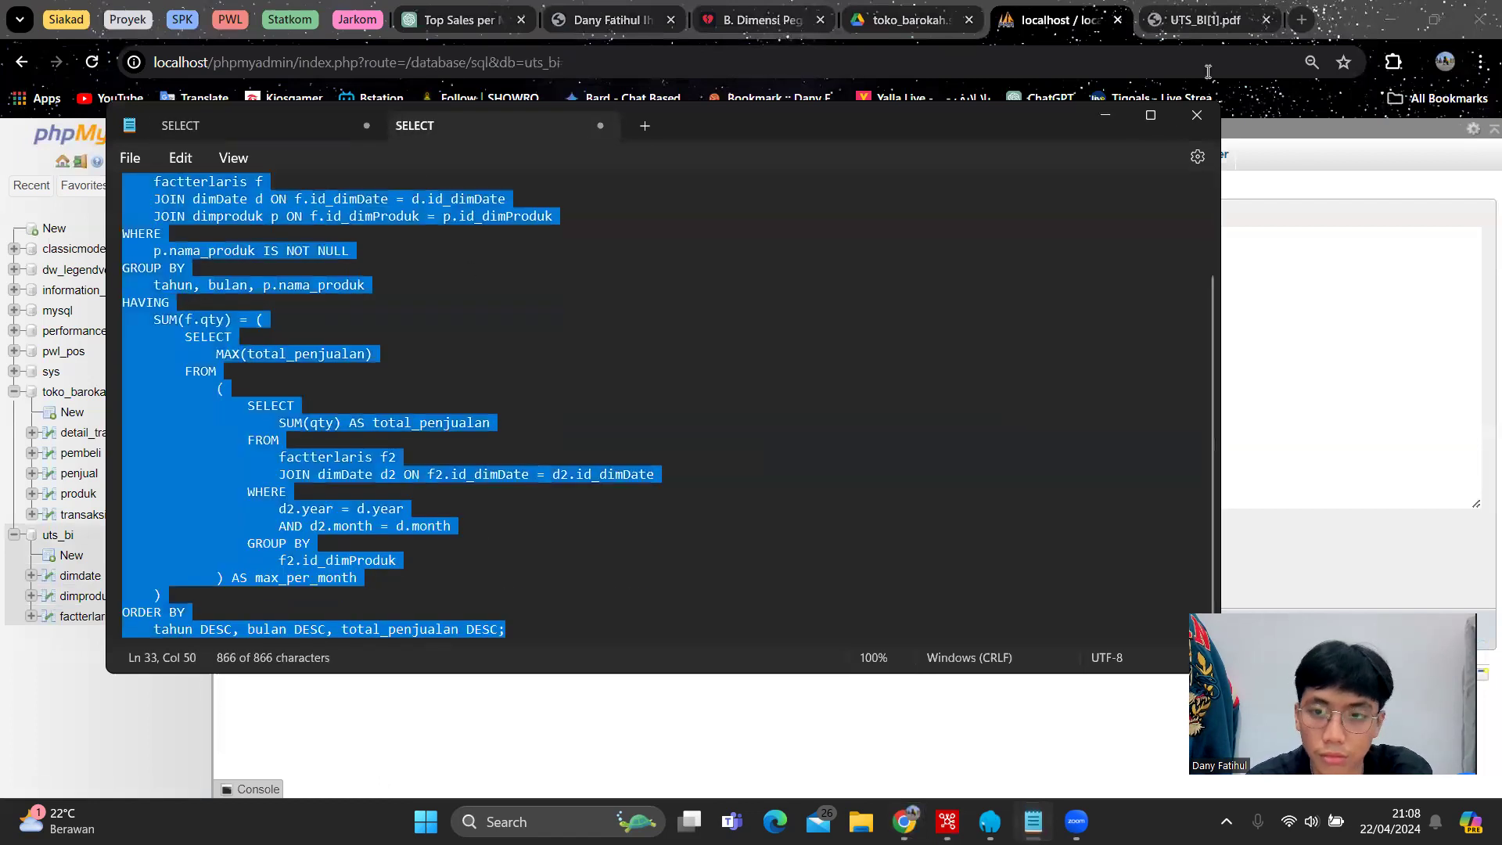
{"action": "left_click", "coordinate": [1112, 114]}
{"action": "left_click", "coordinate": [536, 396]}
{"action": "key", "text": "ctrl+v"}
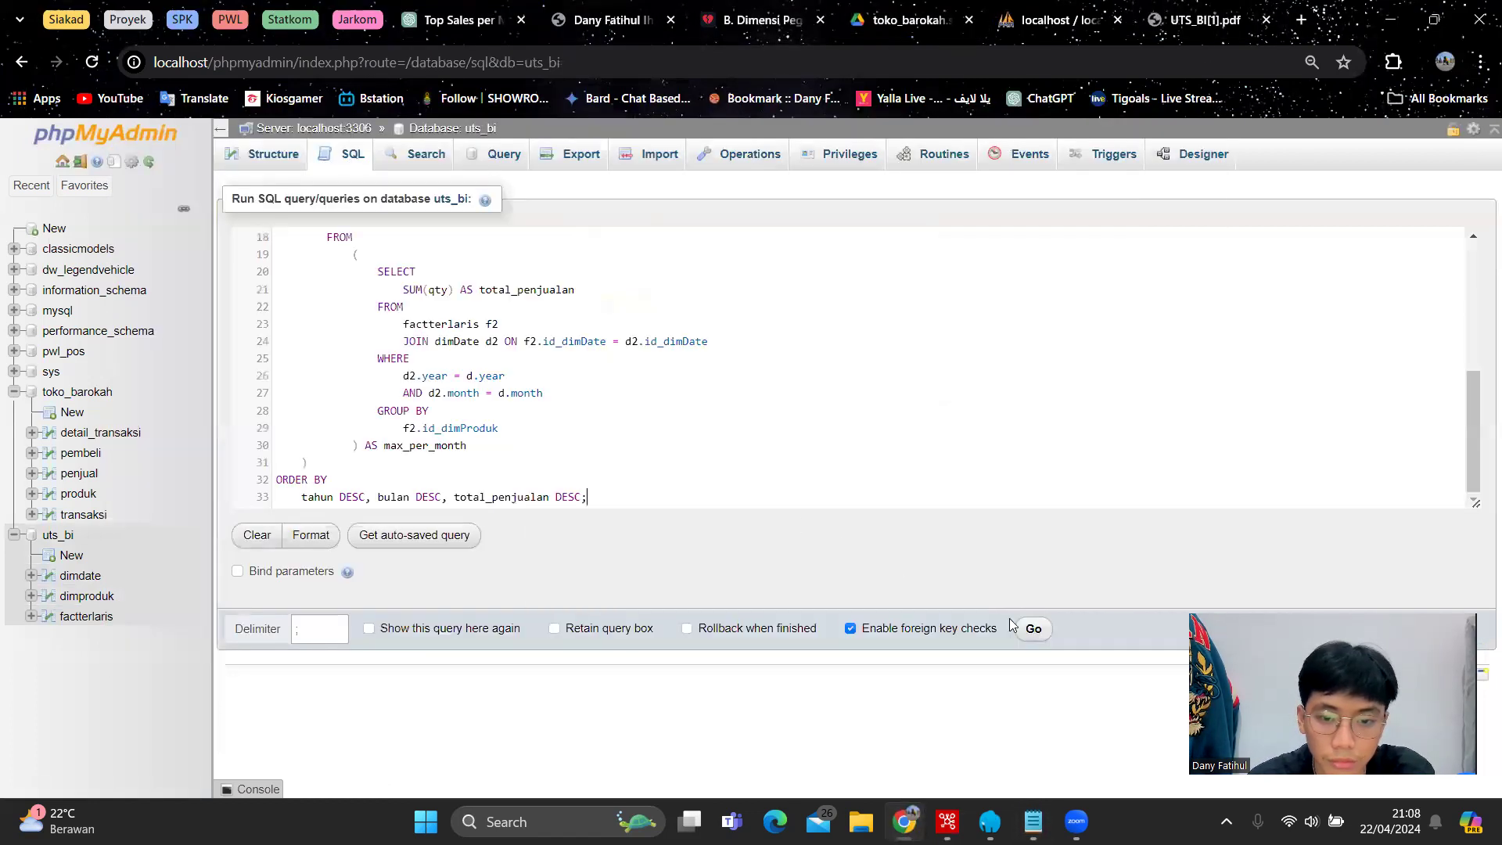
{"action": "left_click", "coordinate": [1033, 630]}
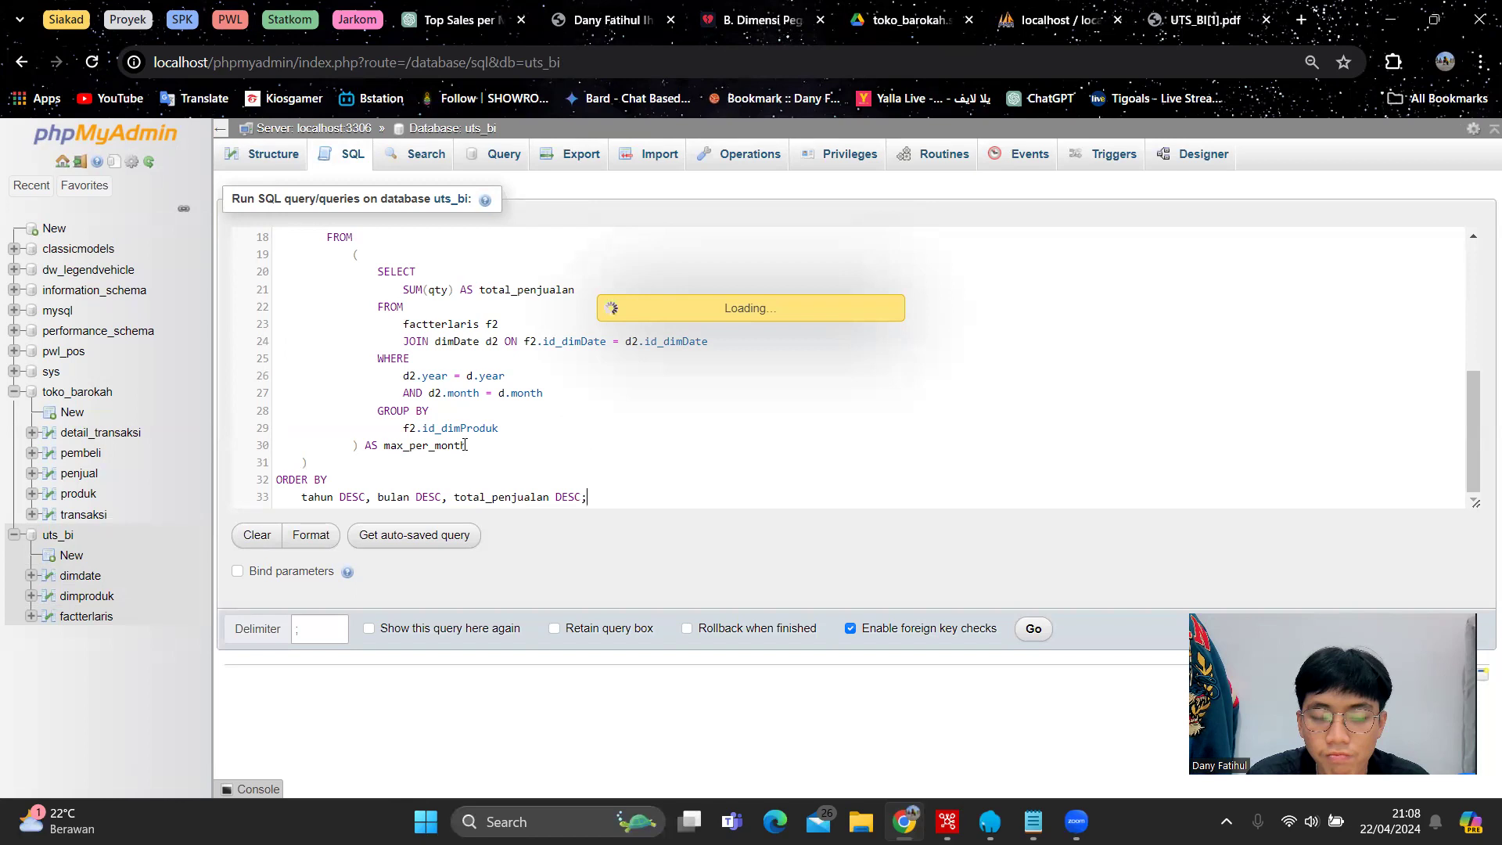
{"action": "left_click", "coordinate": [91, 62]}
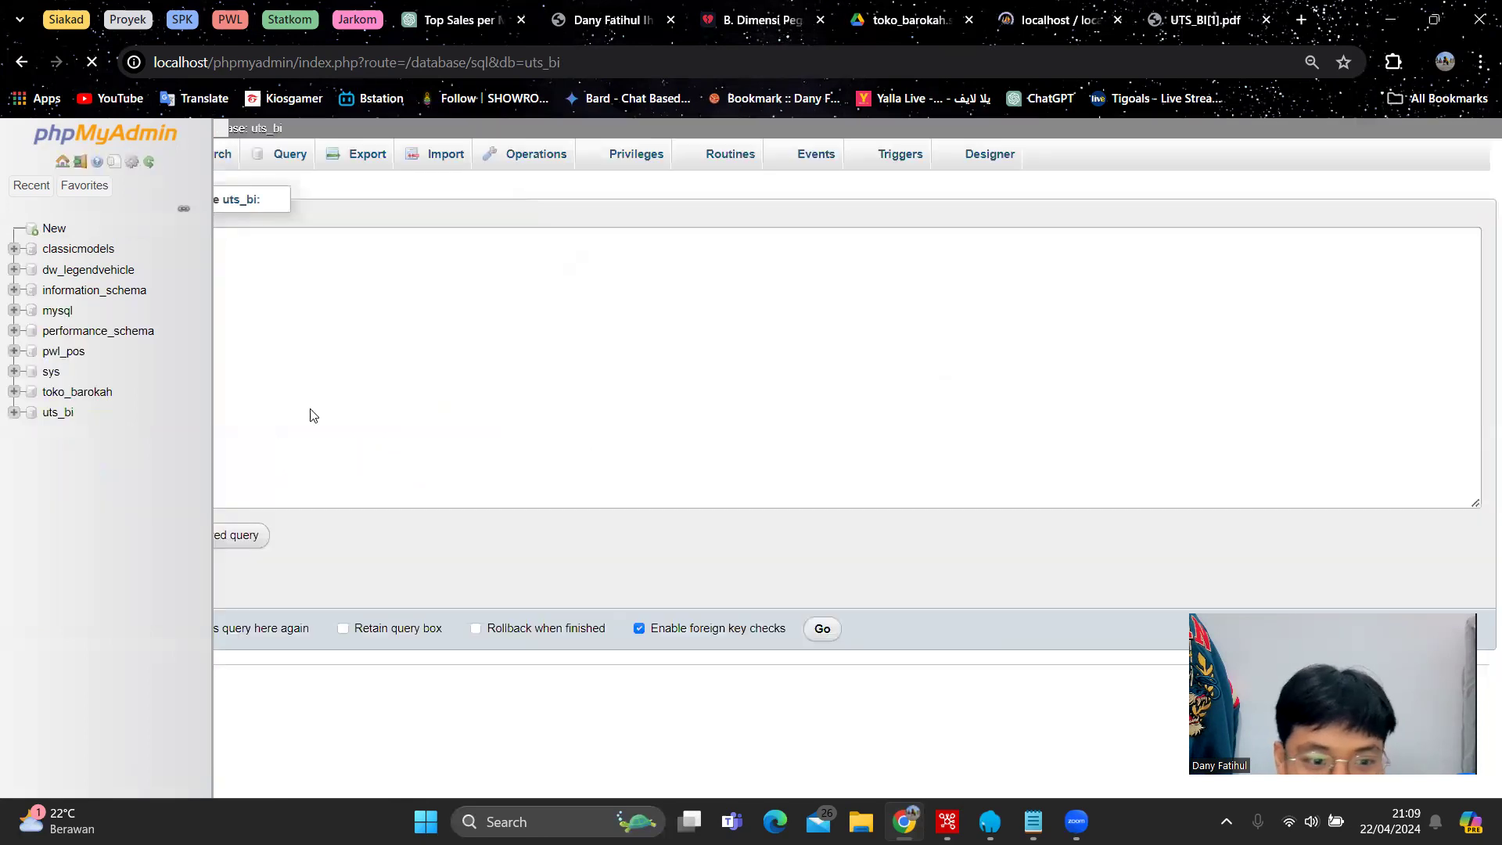
Paste the copied factterlaris query into the reloaded uts_bi SQL editor and run it to list each month's best-selling product
{"action": "left_click", "coordinate": [349, 282]}
{"action": "key", "text": "ctrl+v"}
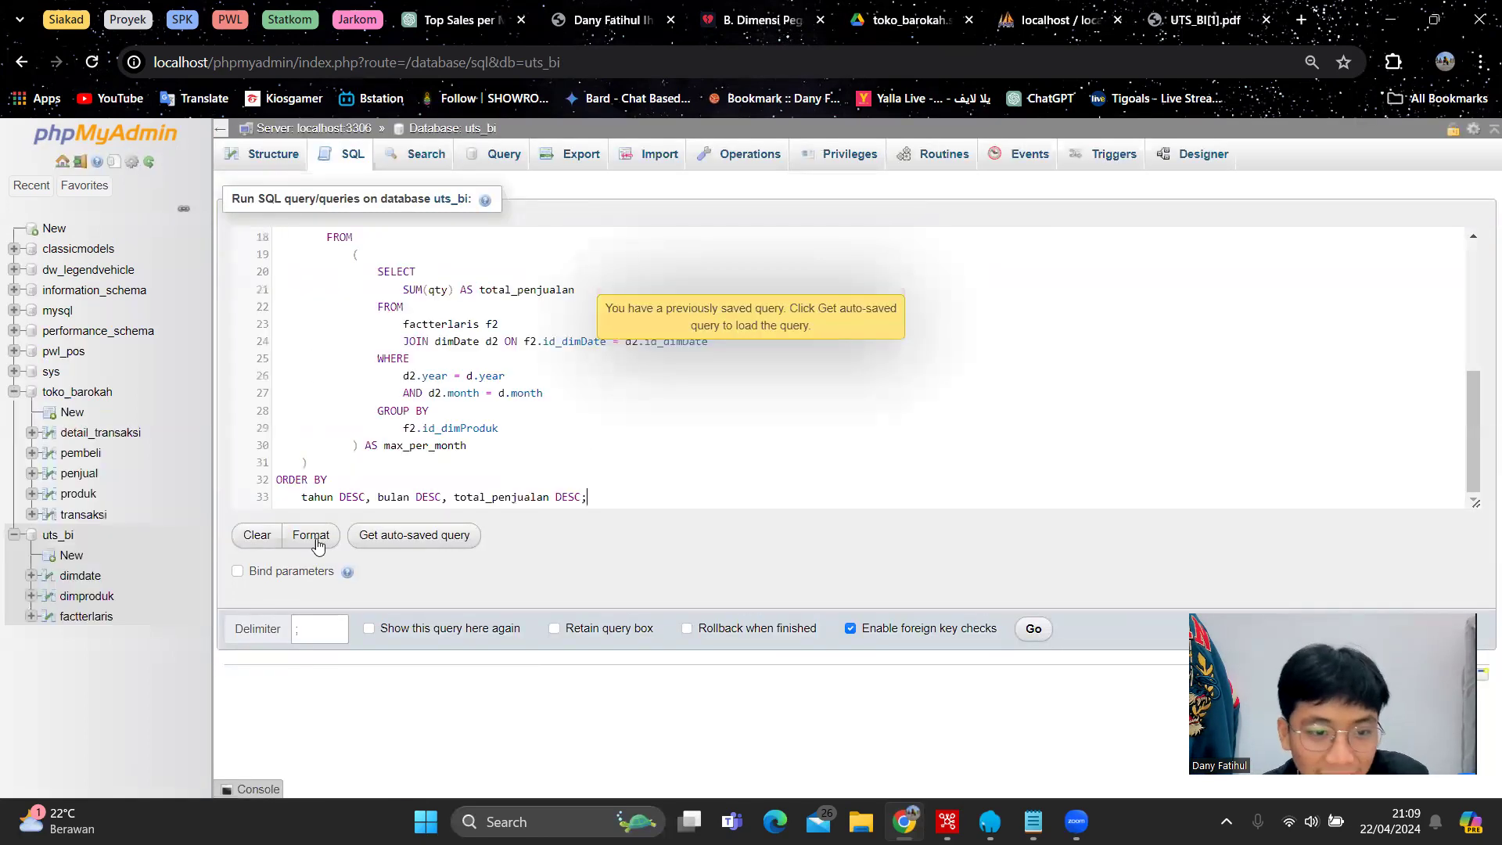
{"action": "left_click", "coordinate": [1037, 635]}
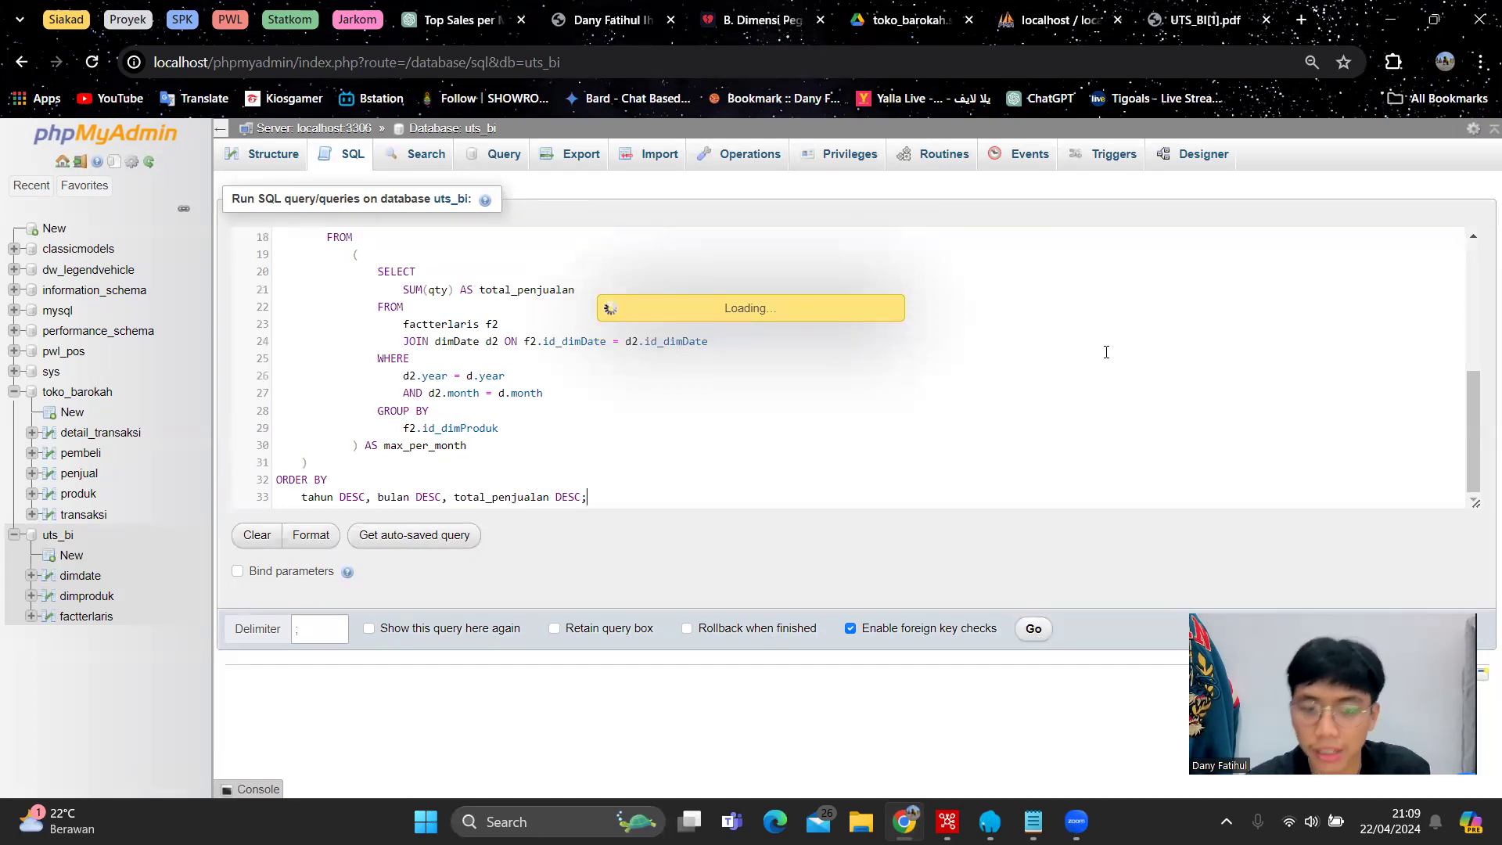
{"action": "scroll", "coordinate": [888, 415], "scroll_direction": "up", "scroll_amount": 4}
{"action": "scroll", "coordinate": [889, 416], "scroll_direction": "down", "scroll_amount": 4}
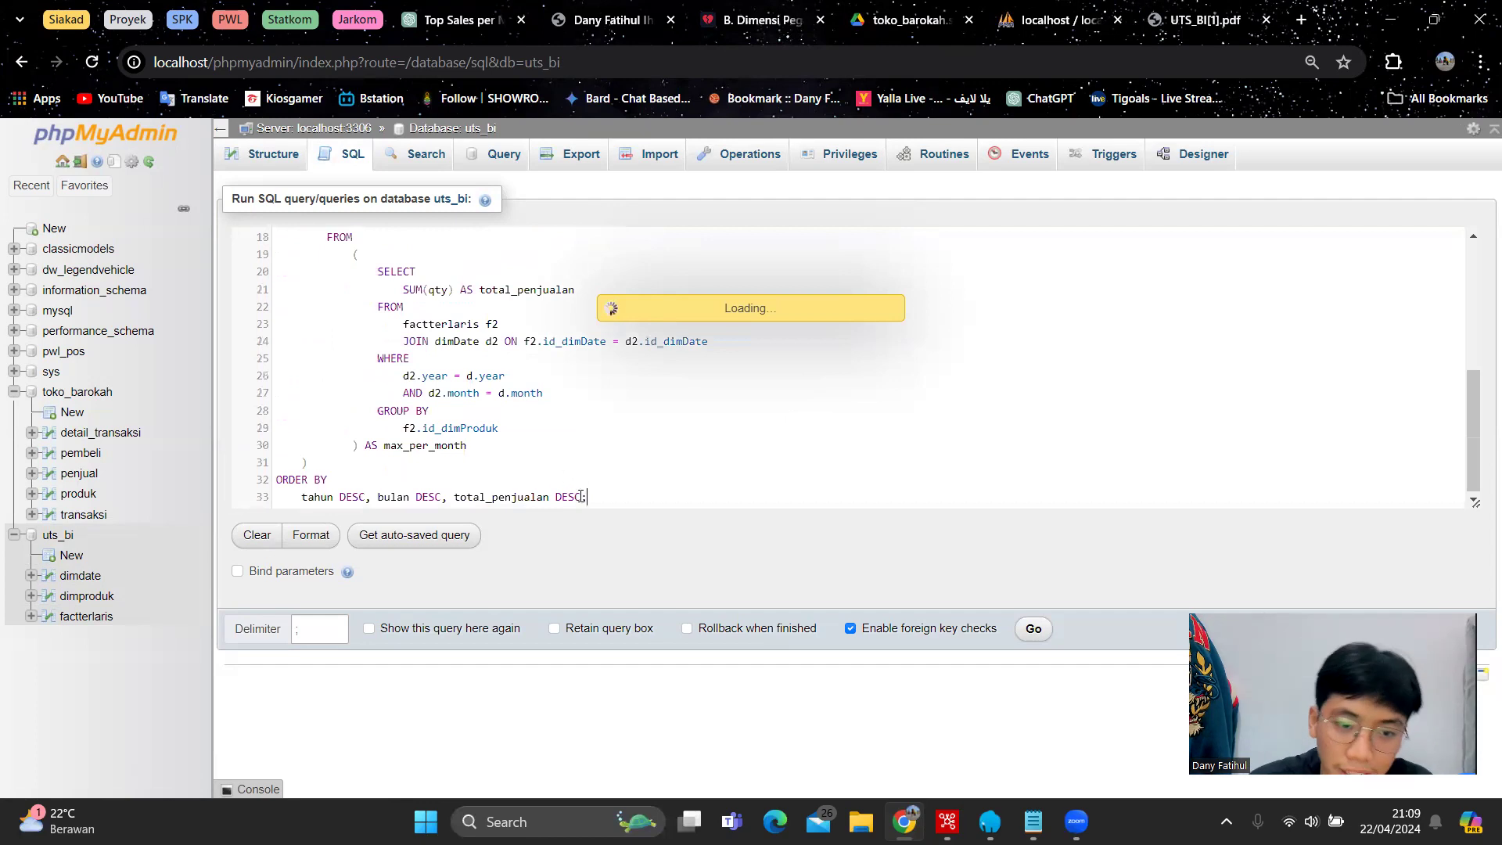
{"action": "scroll", "coordinate": [594, 470], "scroll_direction": "up", "scroll_amount": 4}
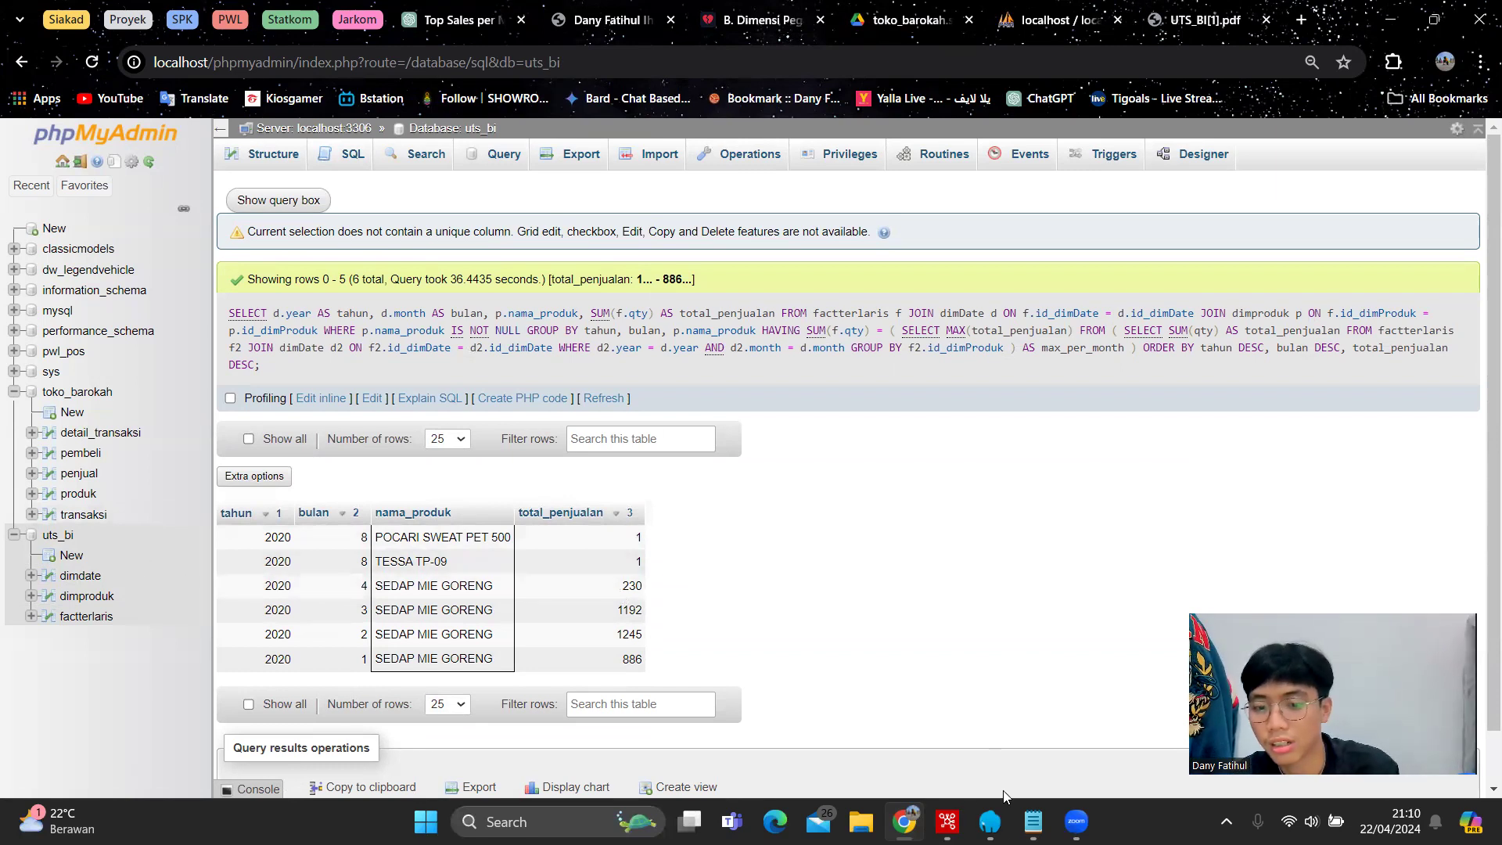
{"action": "mouse_move", "coordinate": [1076, 822]}
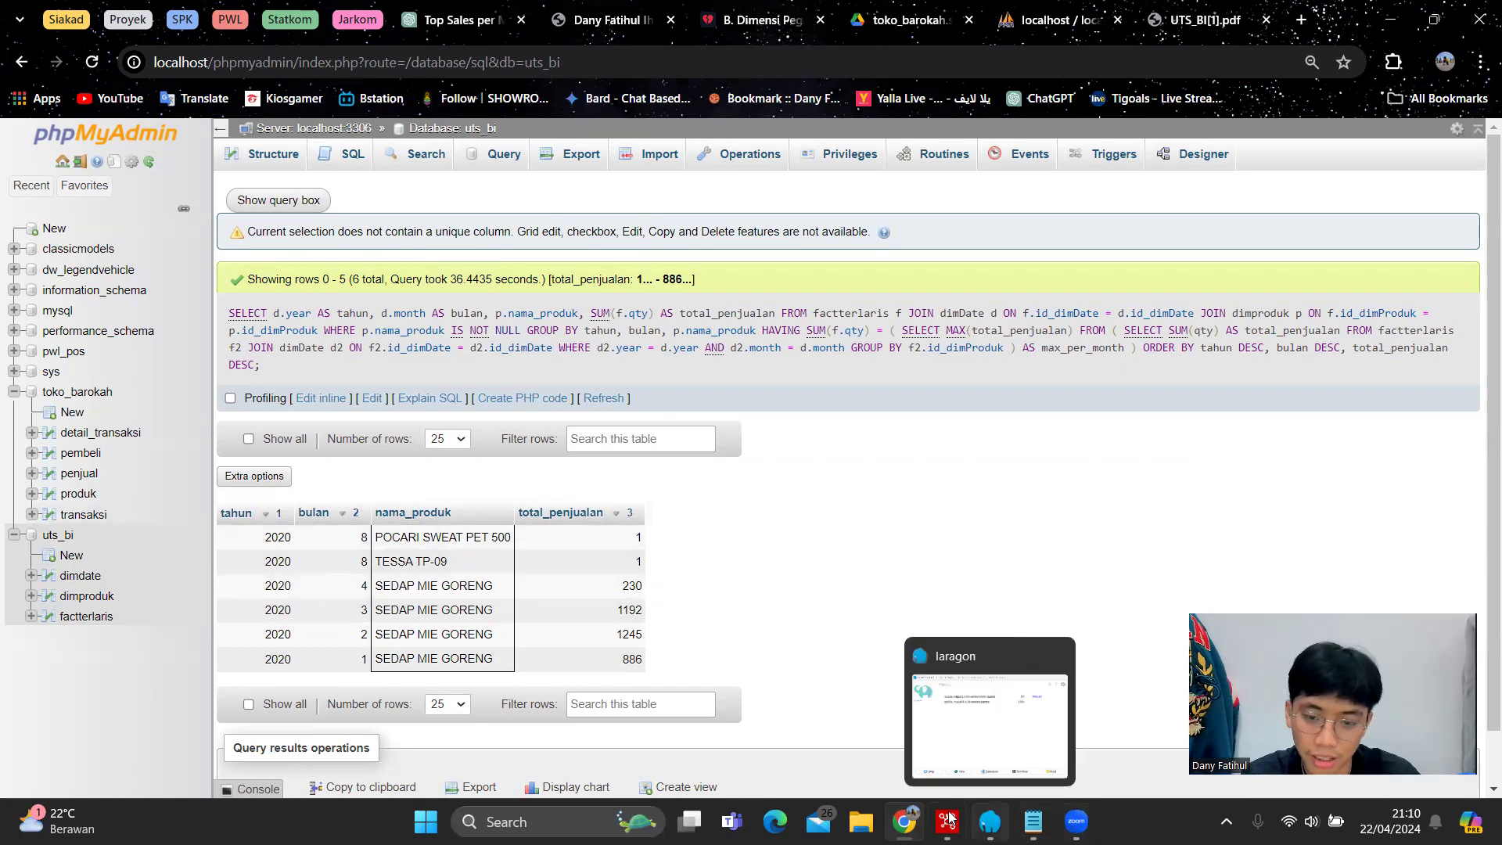
{"action": "mouse_move", "coordinate": [947, 821]}
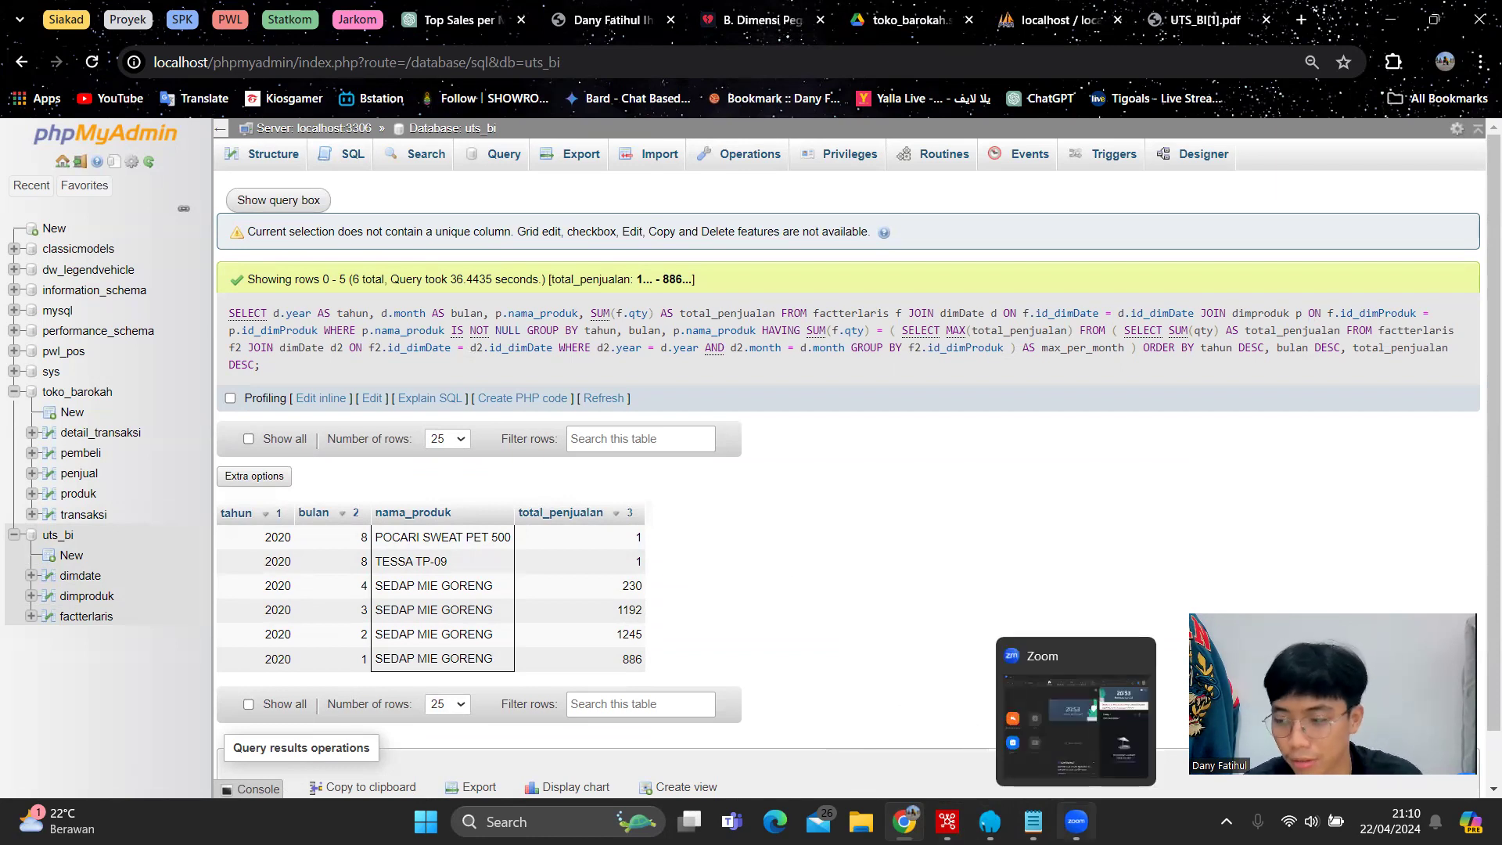
{"action": "left_click", "coordinate": [1077, 821]}
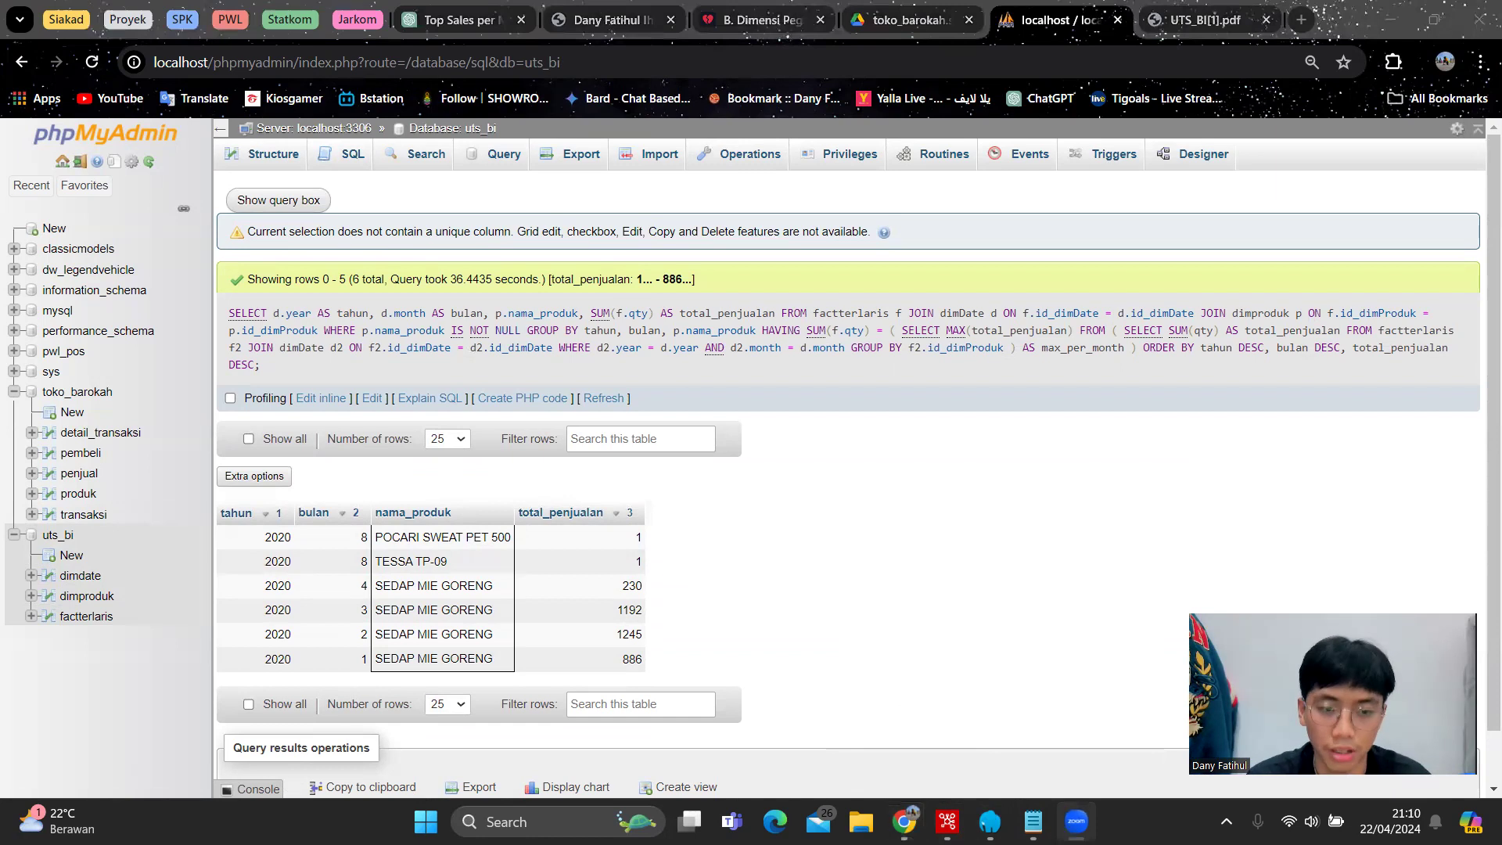